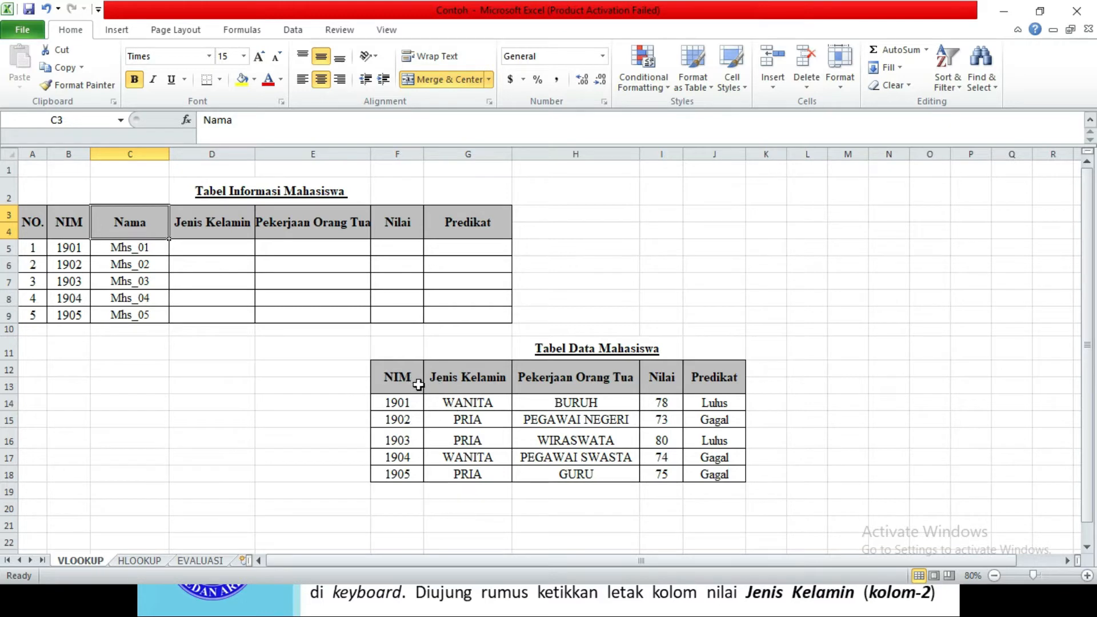
- Start a VLOOKUP formula in D5 under Jenis Kelamin, using the NIM in B5 as the lookup value
drag(475, 379, 466, 485)
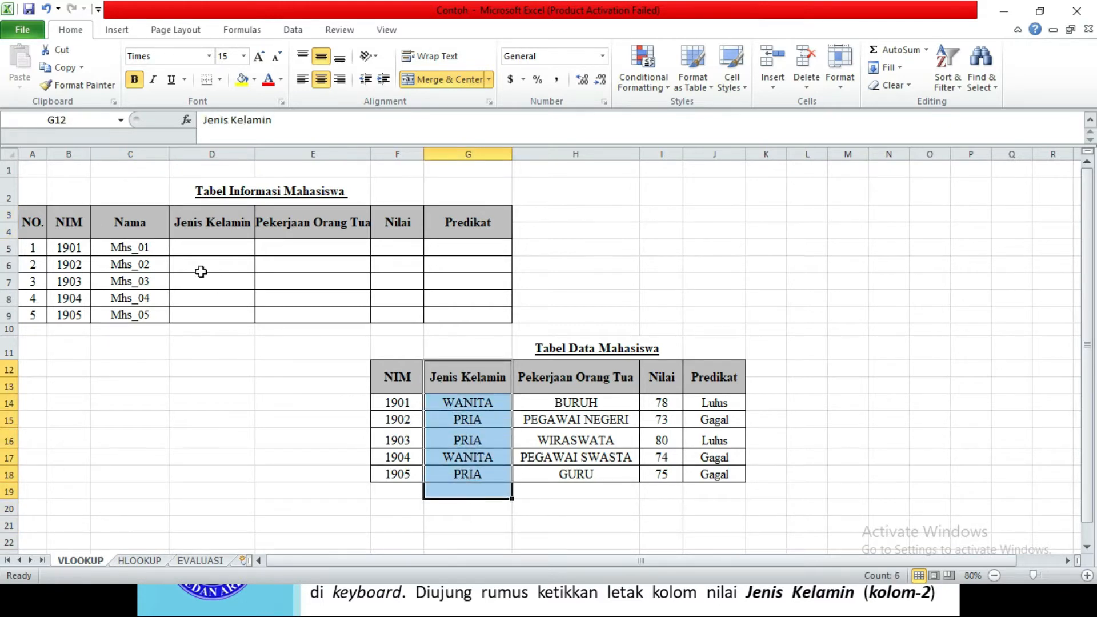
click(194, 248)
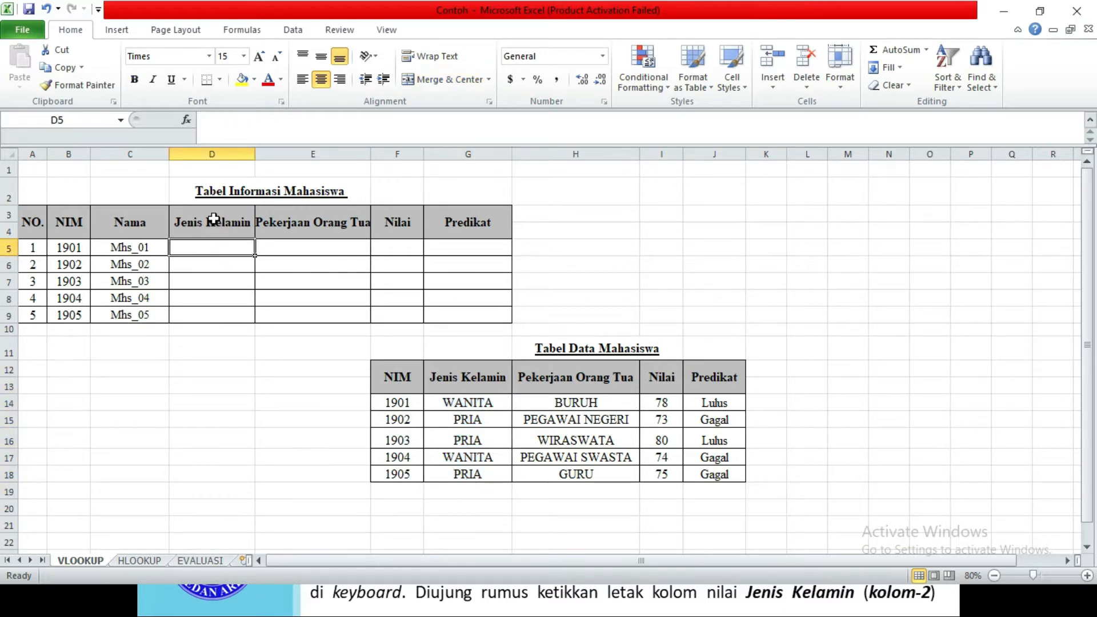
text(=)
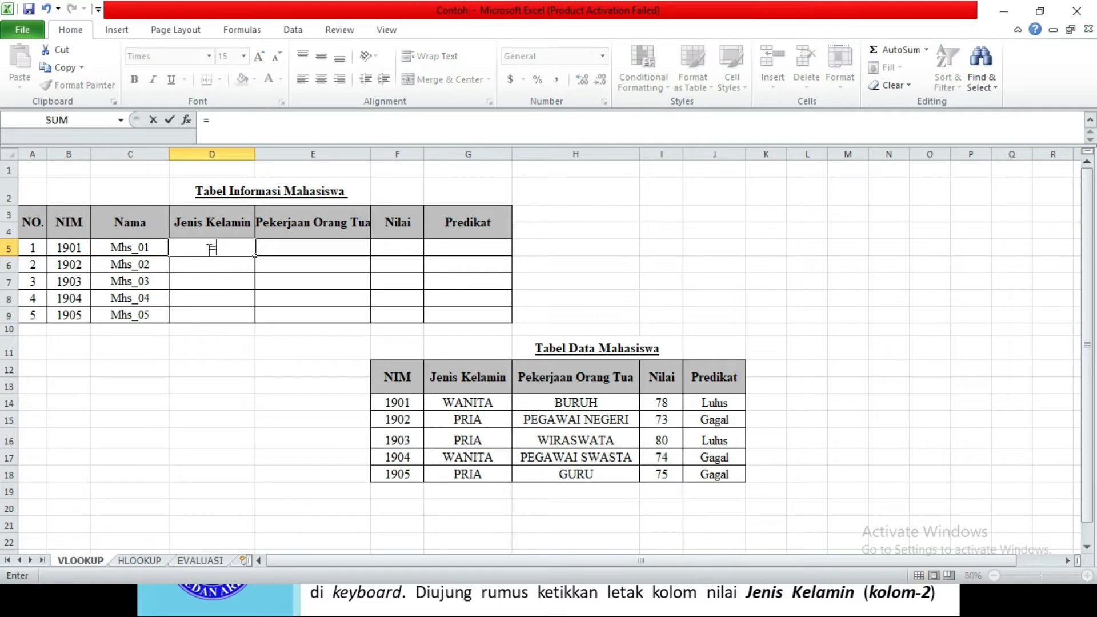
text(vlo)
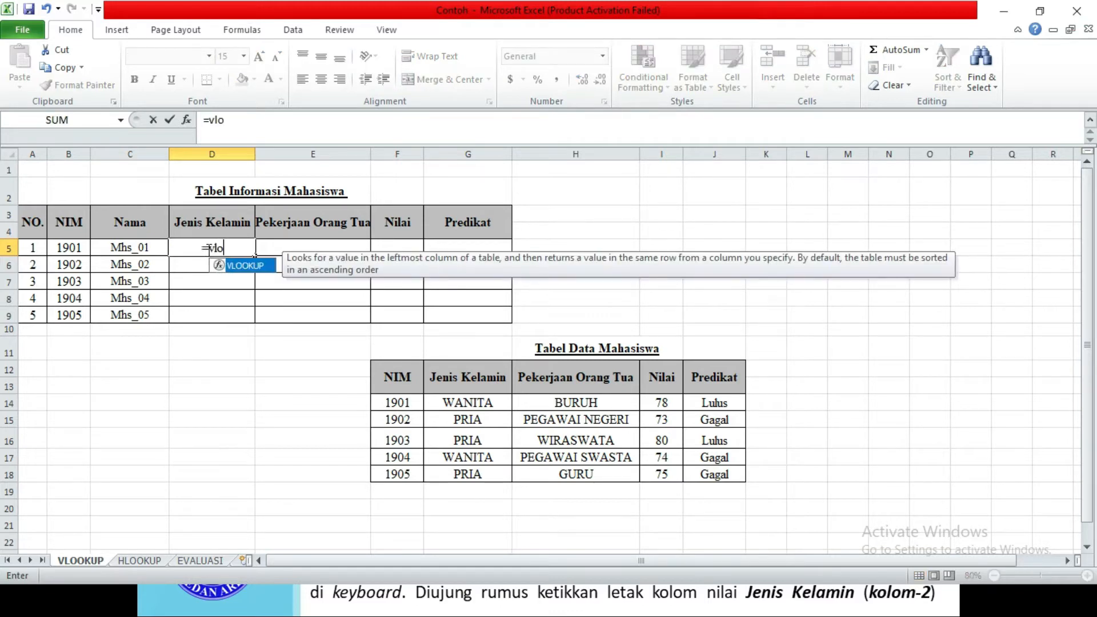
key(Tab)
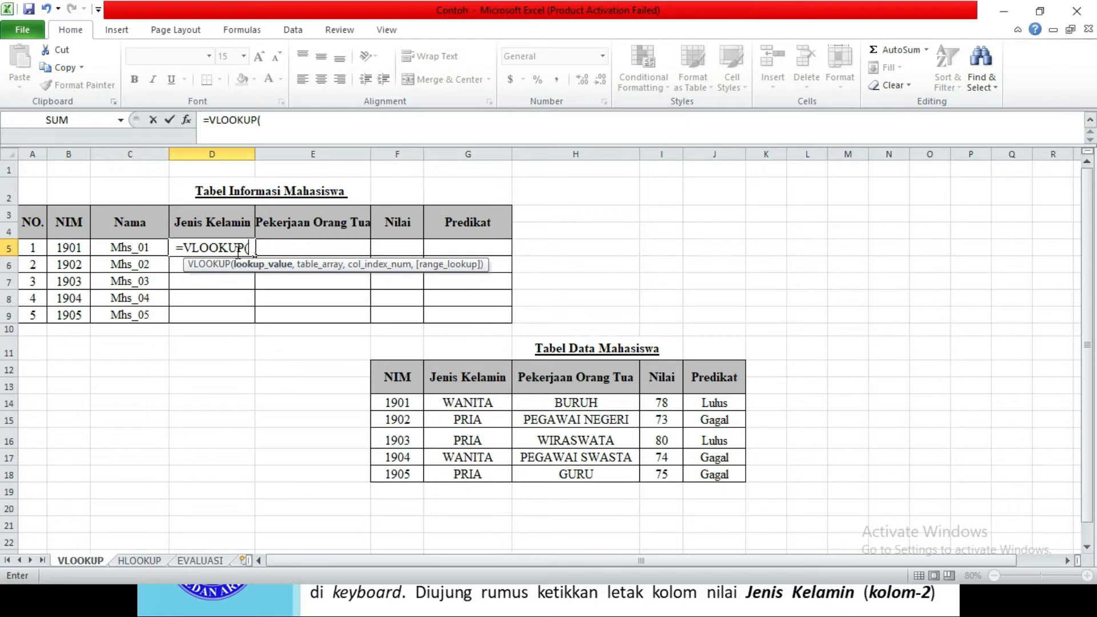
click(69, 247)
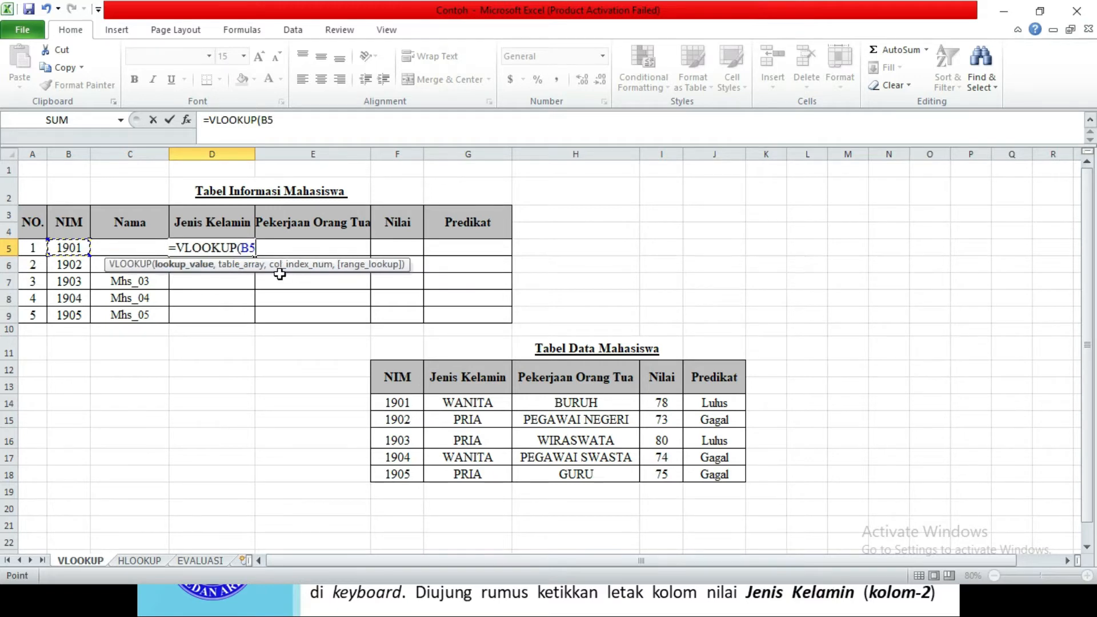
text(,)
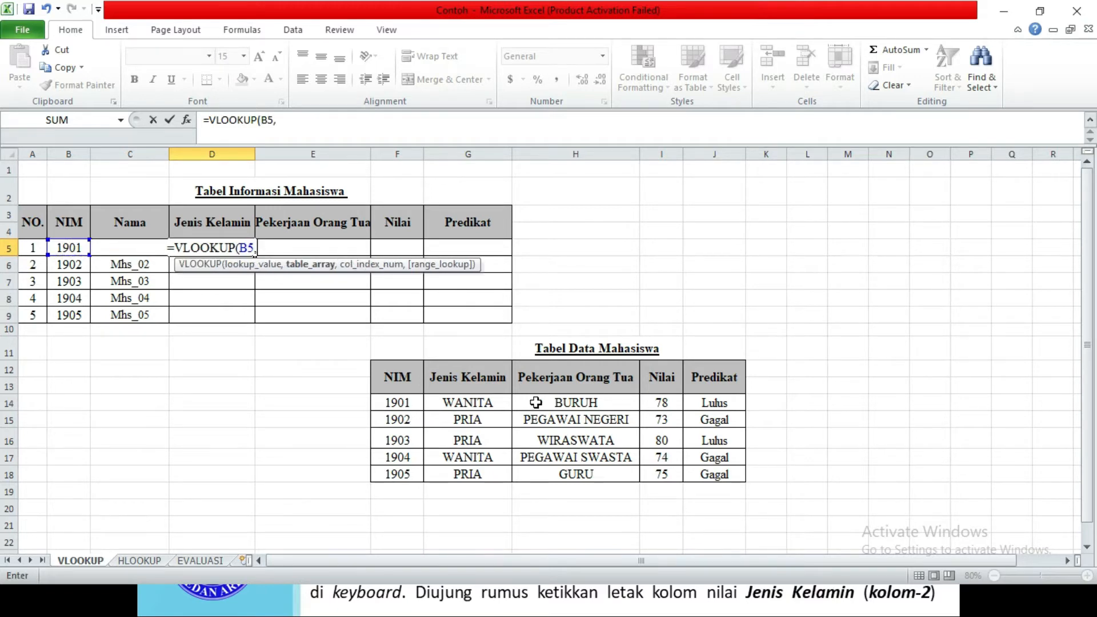
- Complete the D5 formula with the absolute table range $F$14:$J$18 and column index 2, and fill it down to D9
click(400, 403)
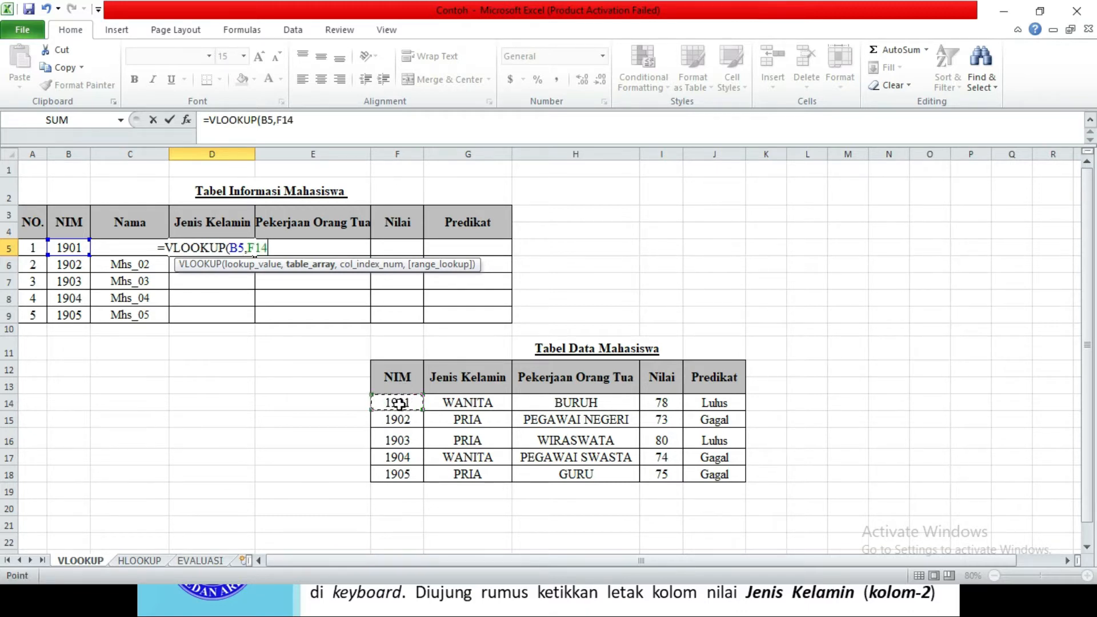
drag(414, 407, 703, 474)
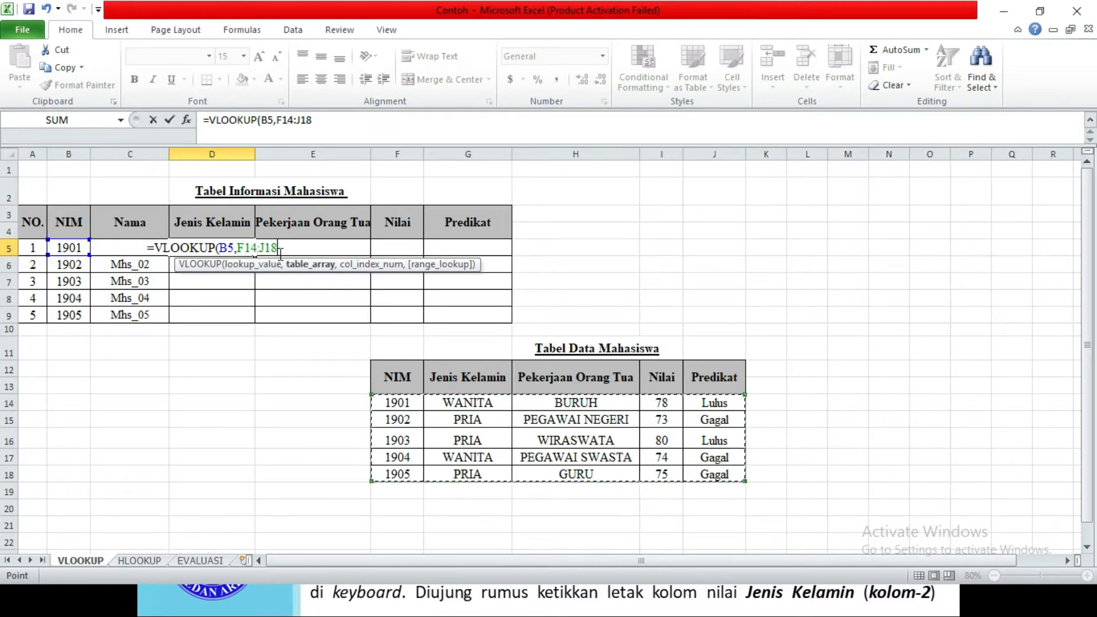
key(F4)
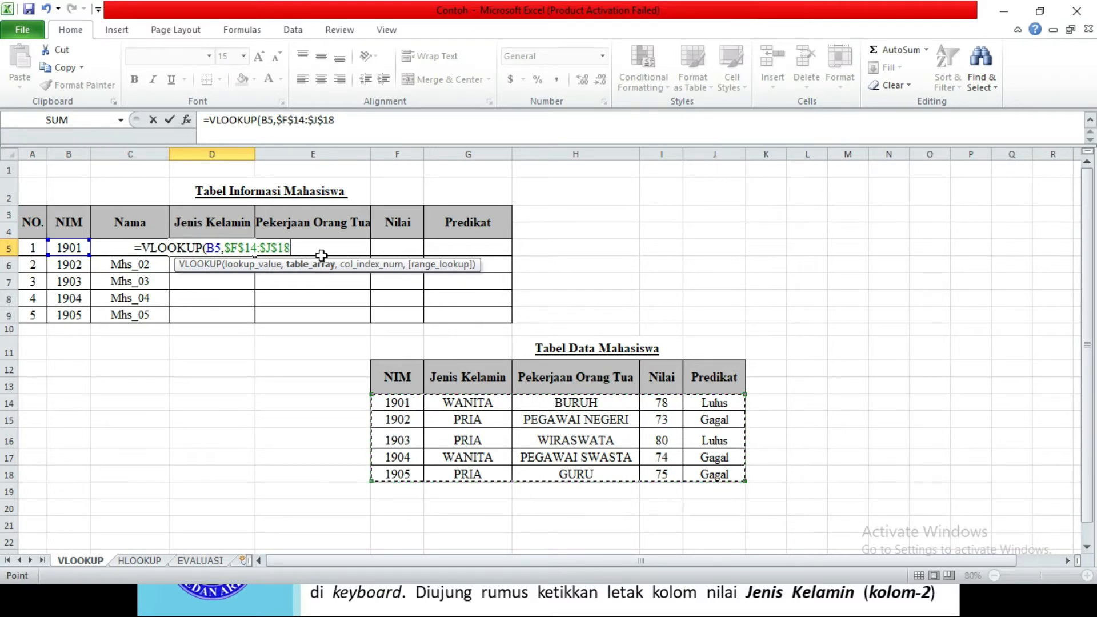
text(,)
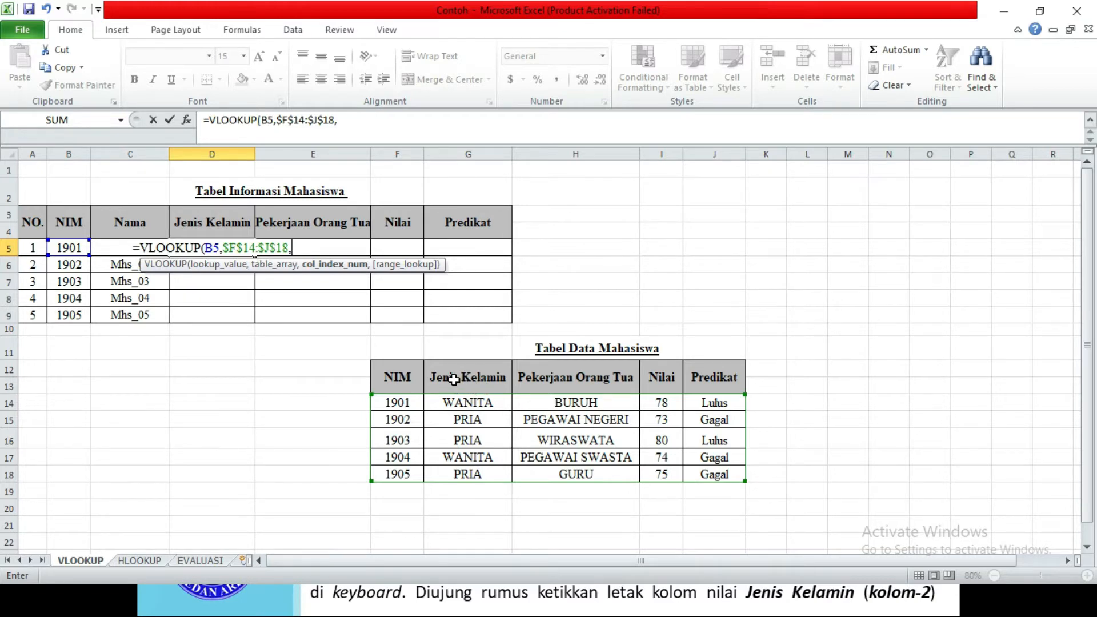
text(2))
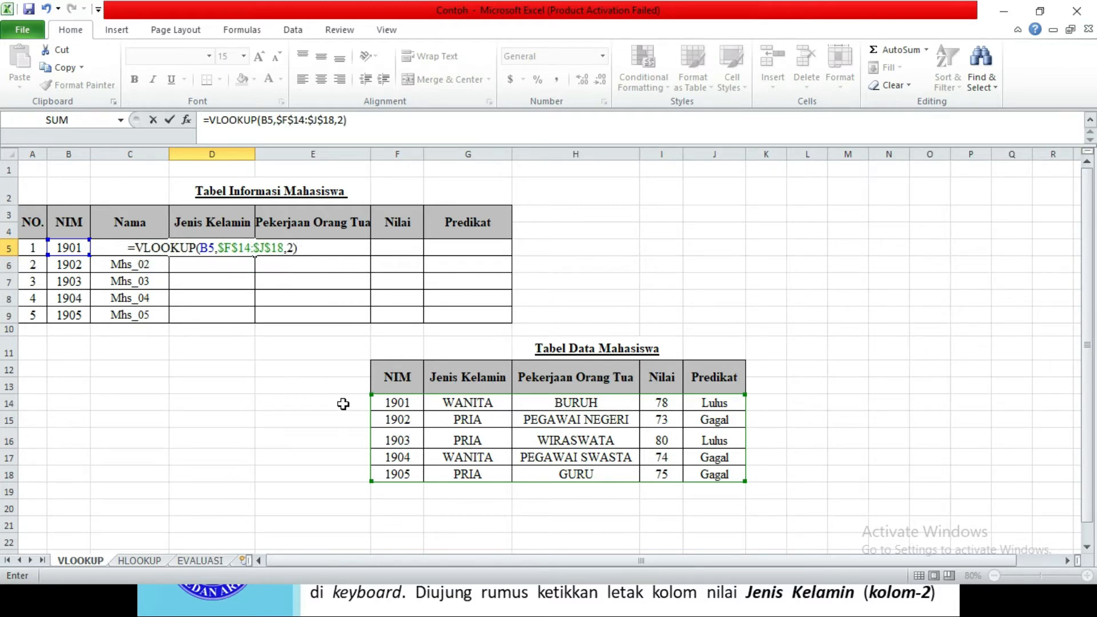
key(Return)
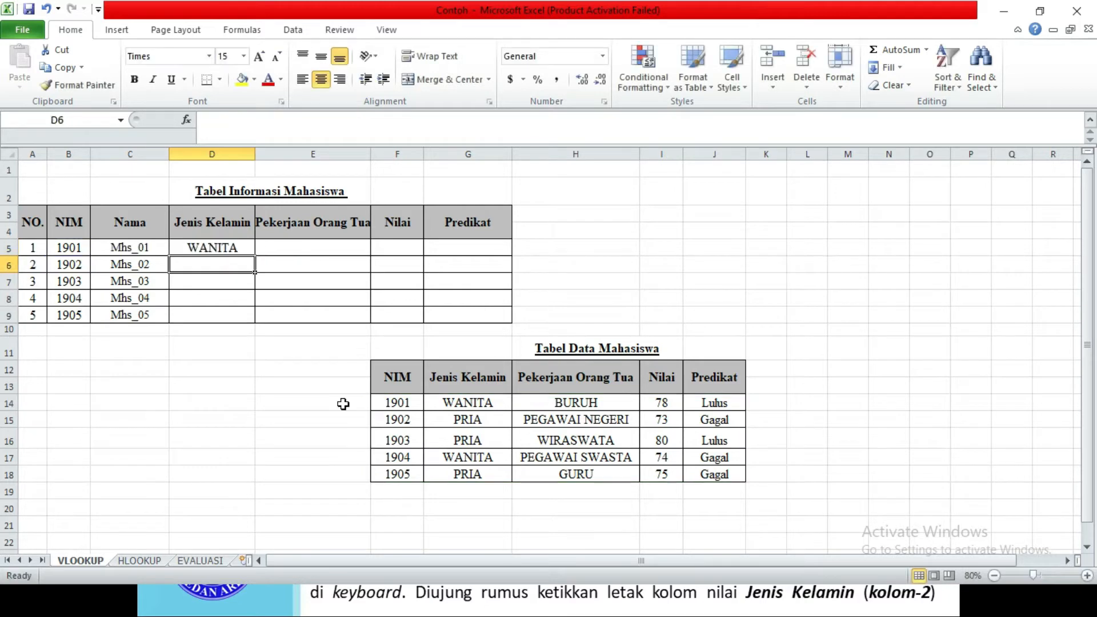
click(240, 249)
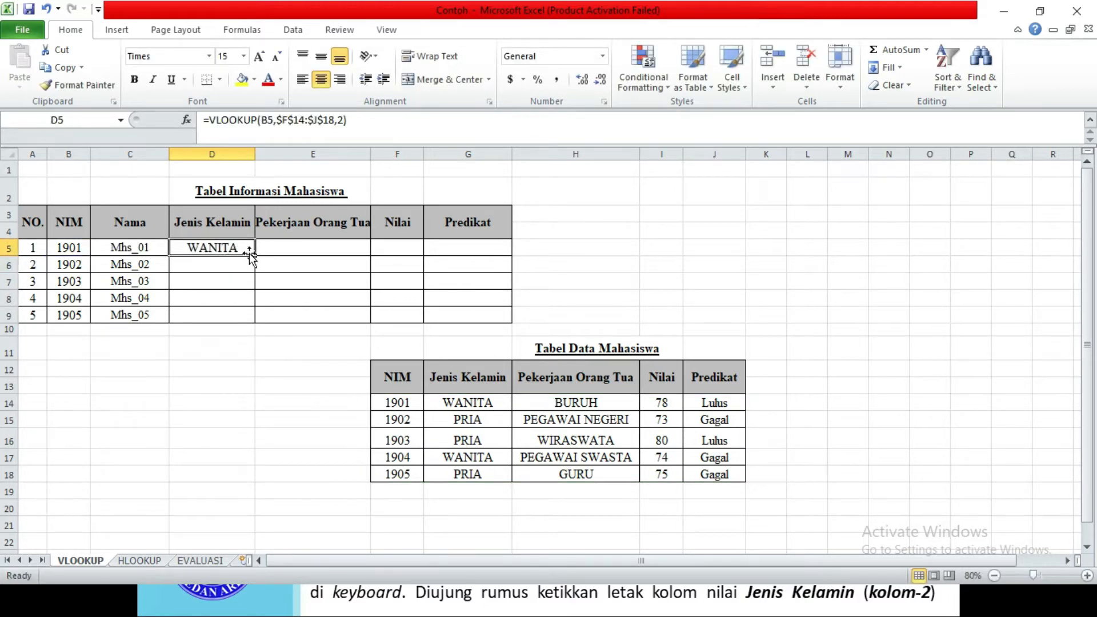
drag(257, 258, 248, 317)
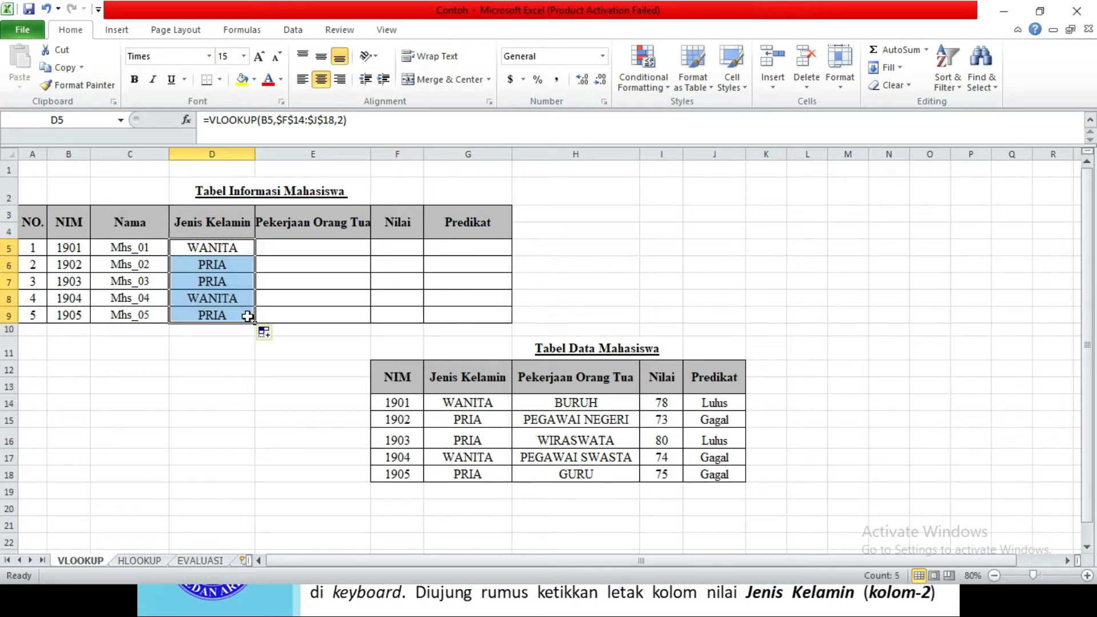
- Start a VLOOKUP formula in E5 under Pekerjaan Orang Tua with B5 as the lookup value
click(313, 251)
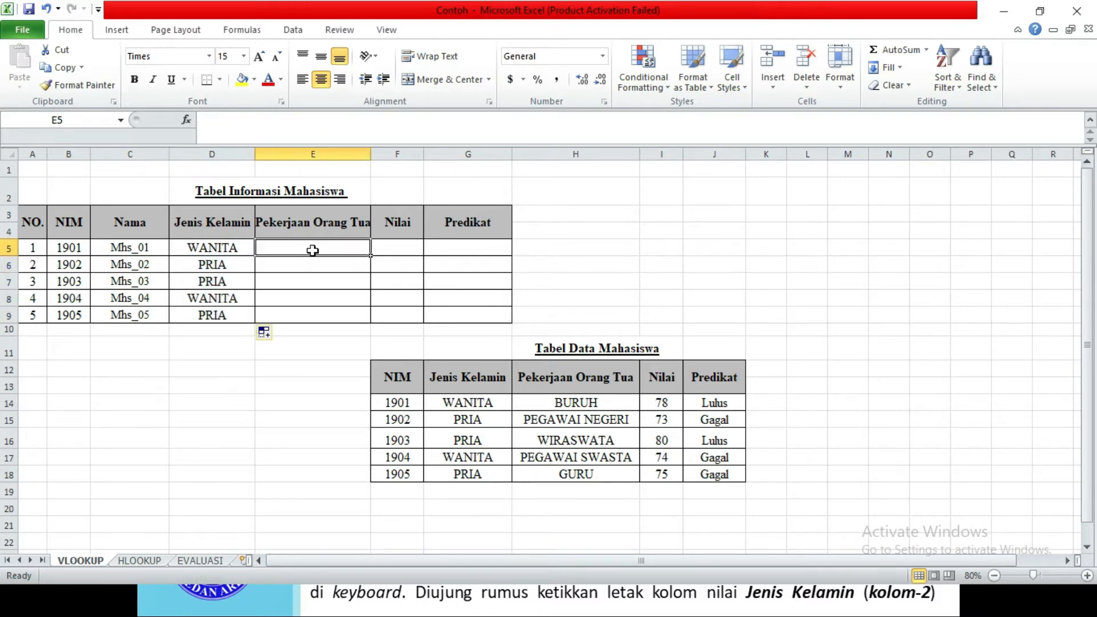
text(=)
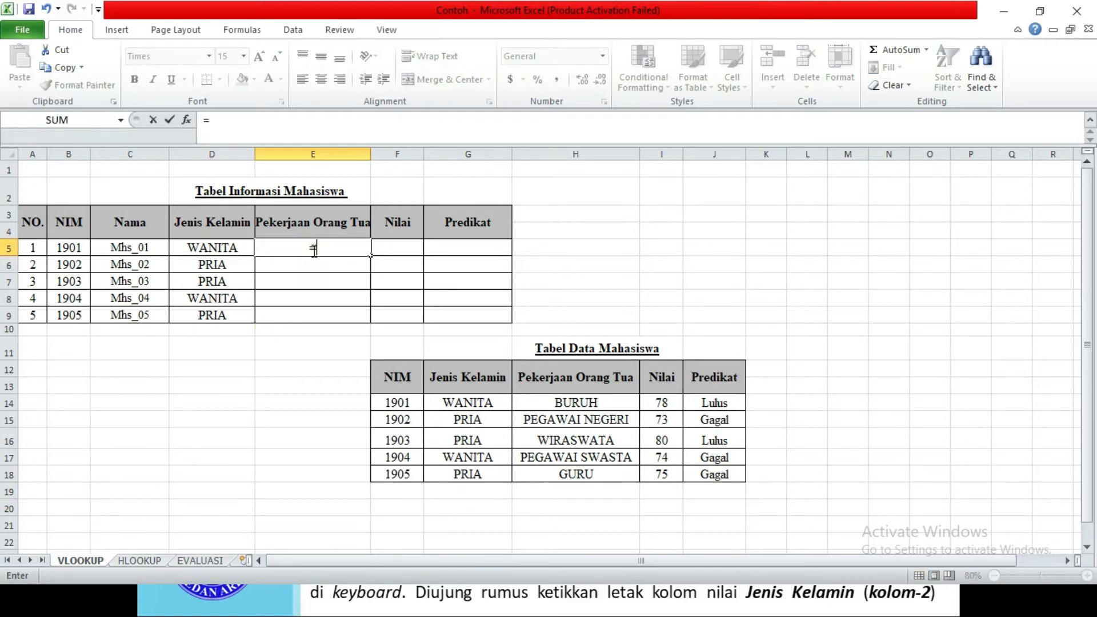
text(v)
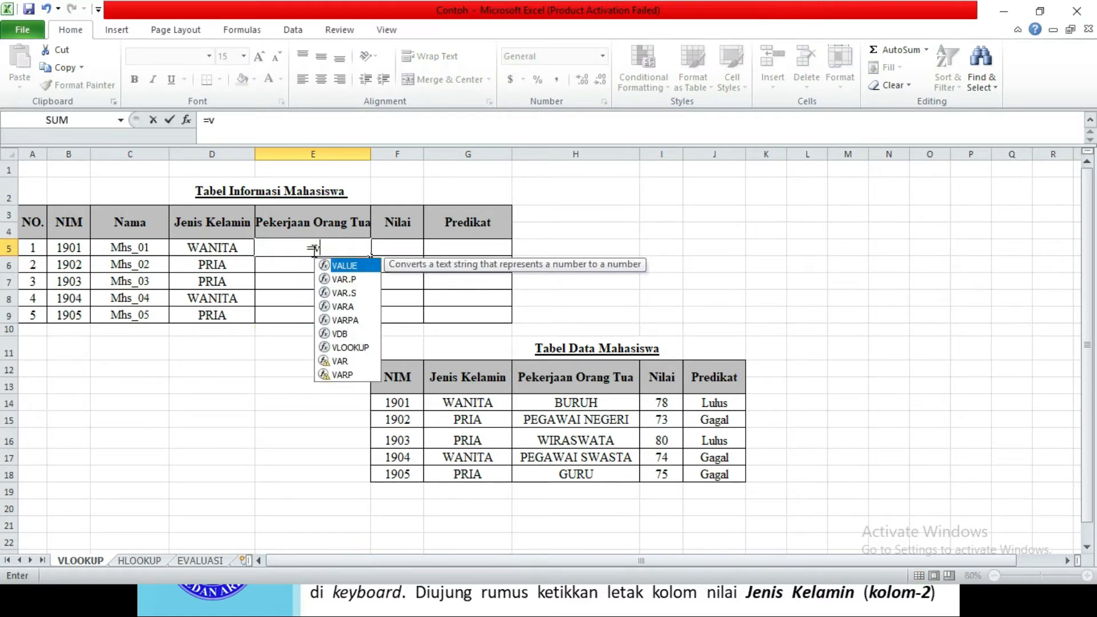
text(l)
key(Tab)
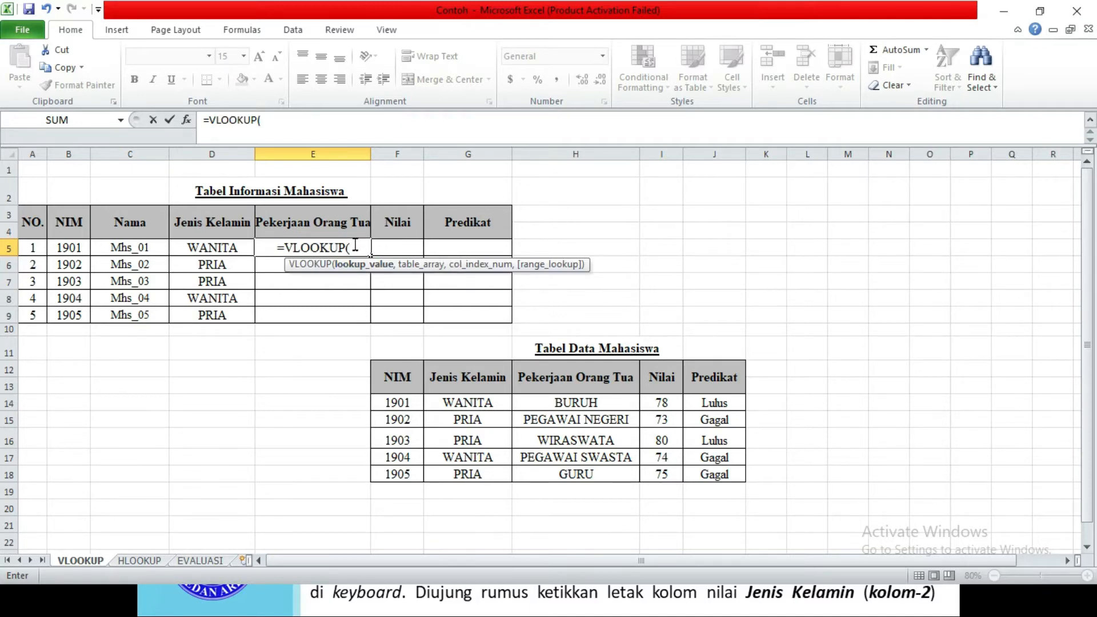
click(72, 249)
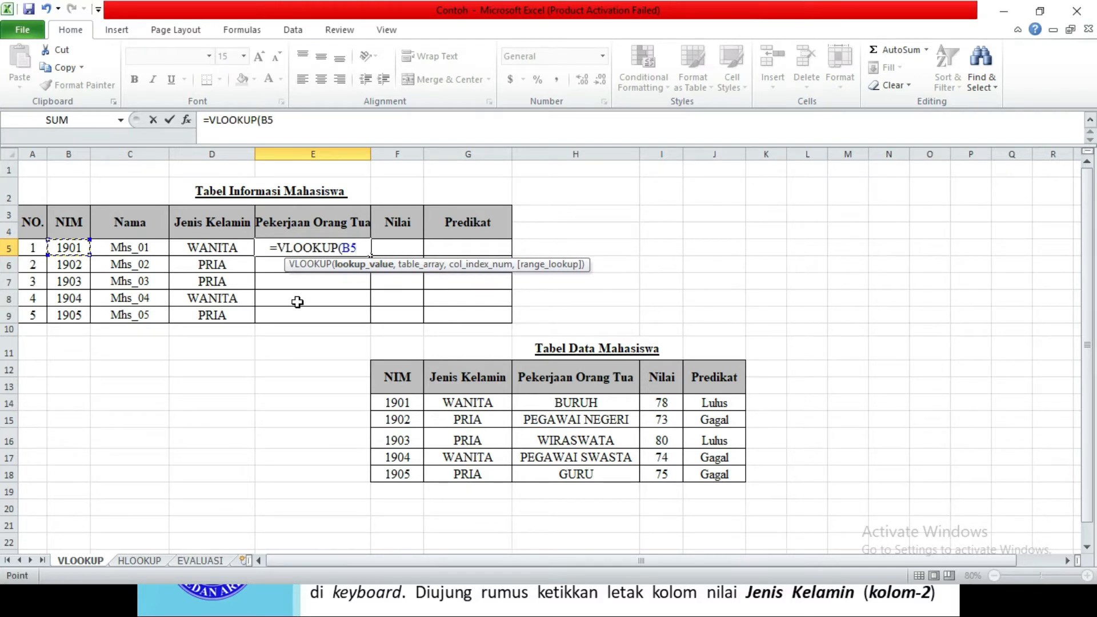
text(,)
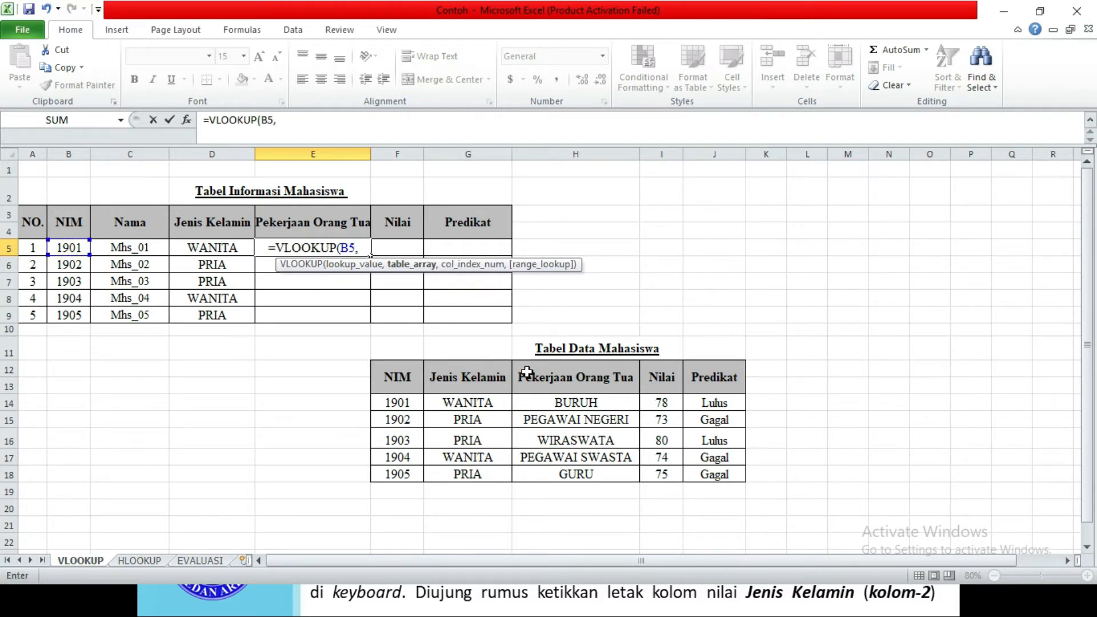
- Complete the E5 formula with the absolute table range $F$14:$J$18 and column index 3, and fill it down to E9
drag(399, 403, 718, 475)
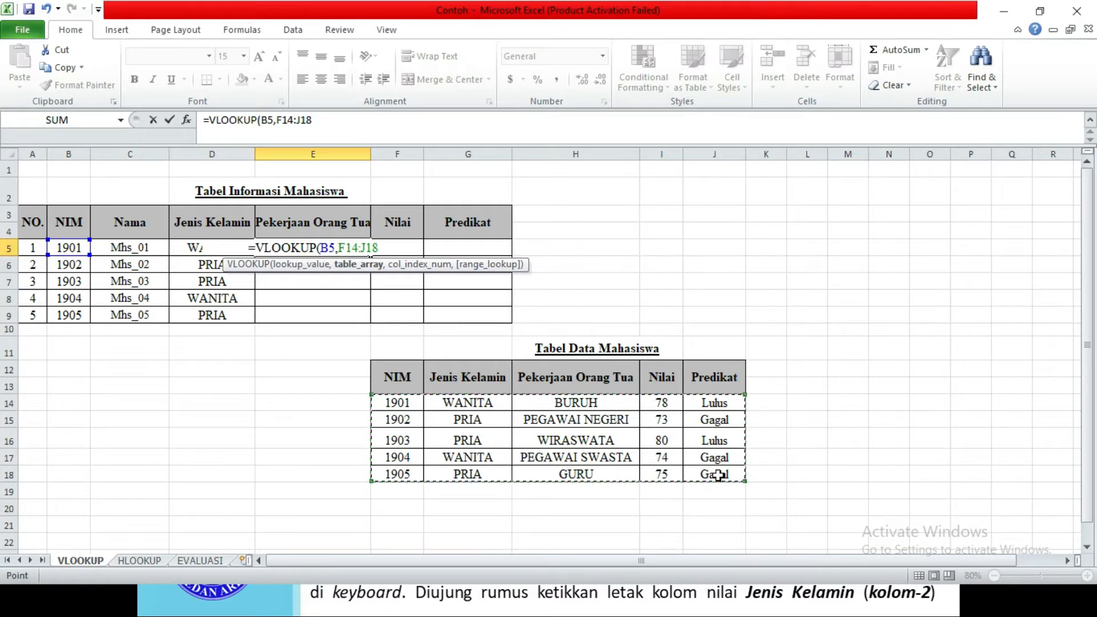
key(F4)
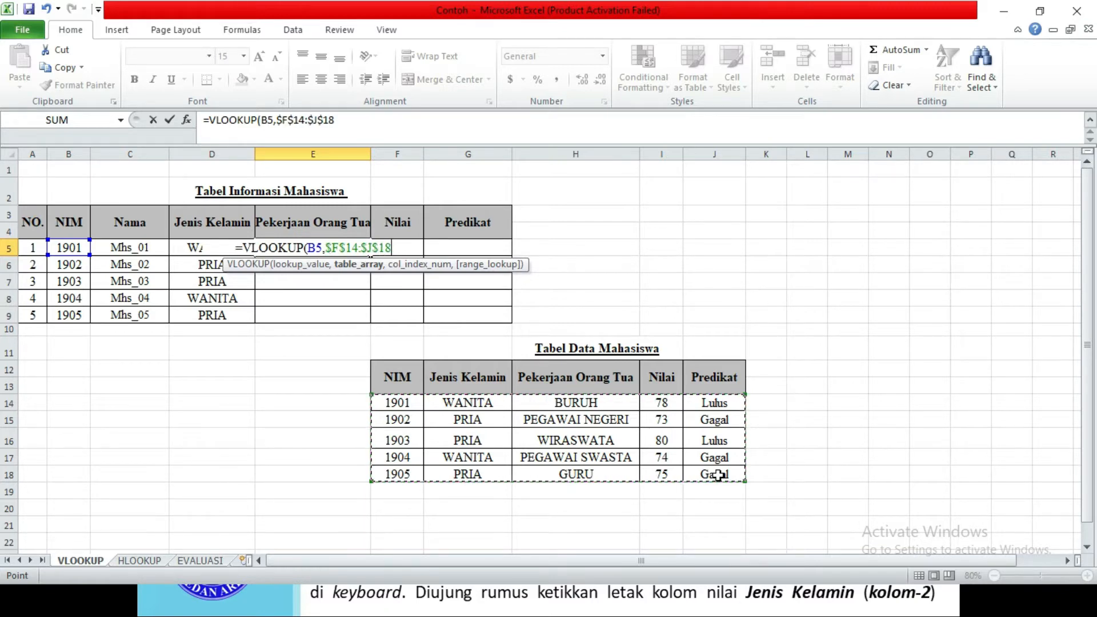
text(,)
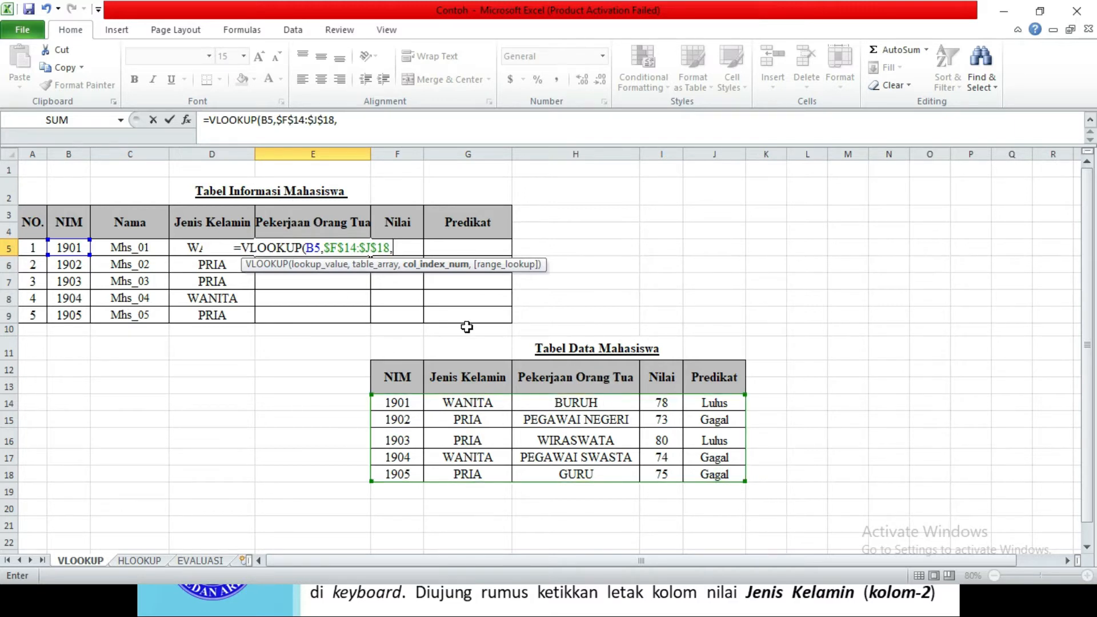
text(3))
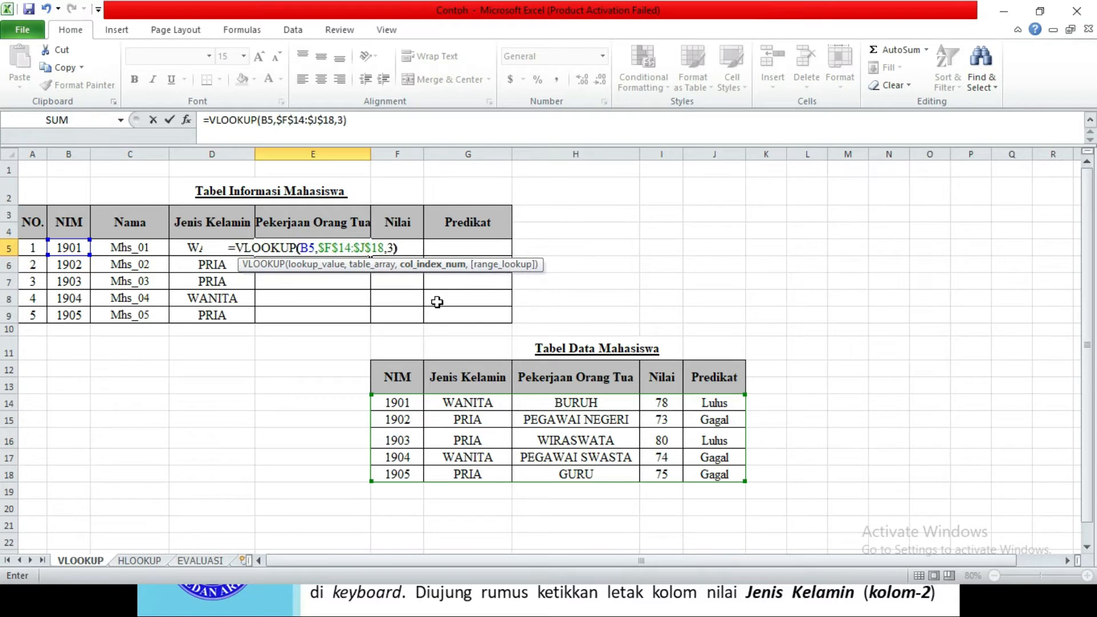
key(Return)
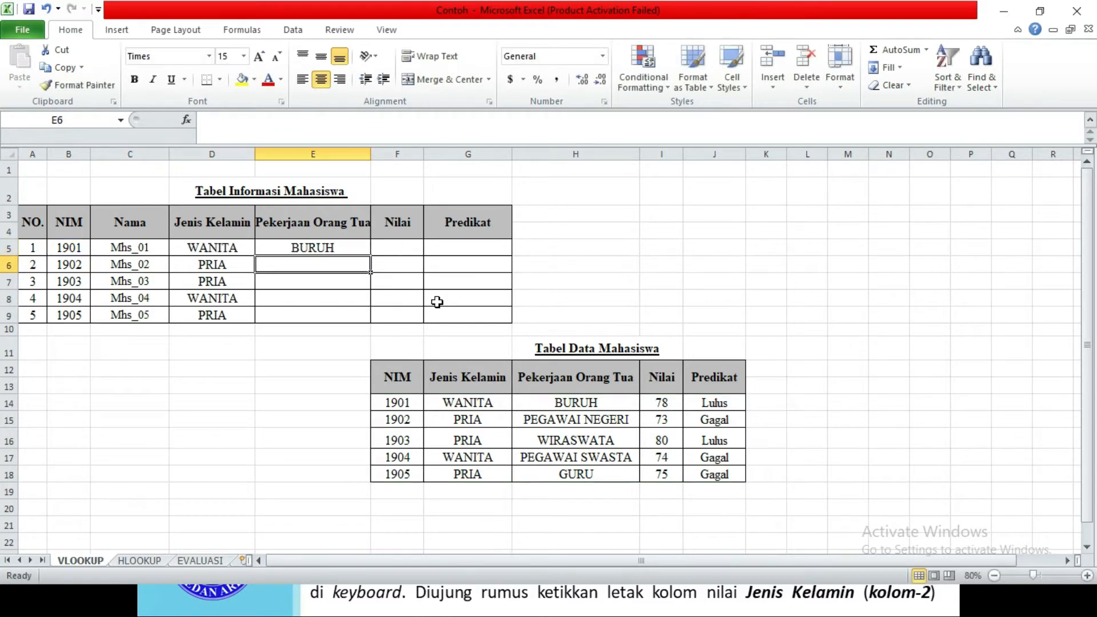
click(334, 247)
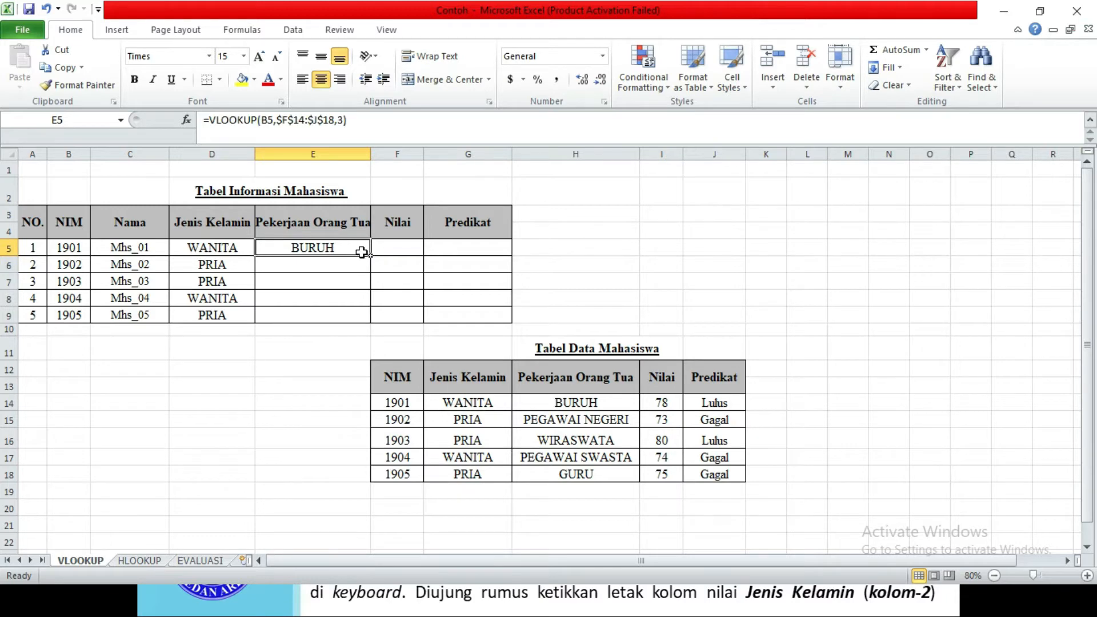
drag(371, 257, 366, 327)
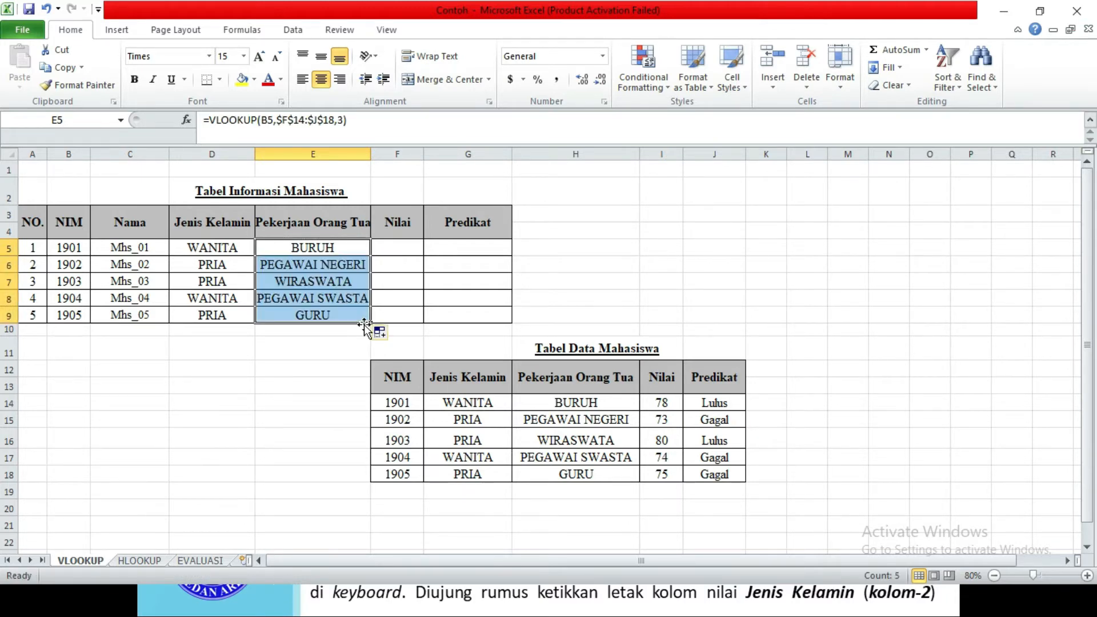
- Start a VLOOKUP formula in F5 under Nilai, using the NIM in B5 as the lookup value
click(400, 252)
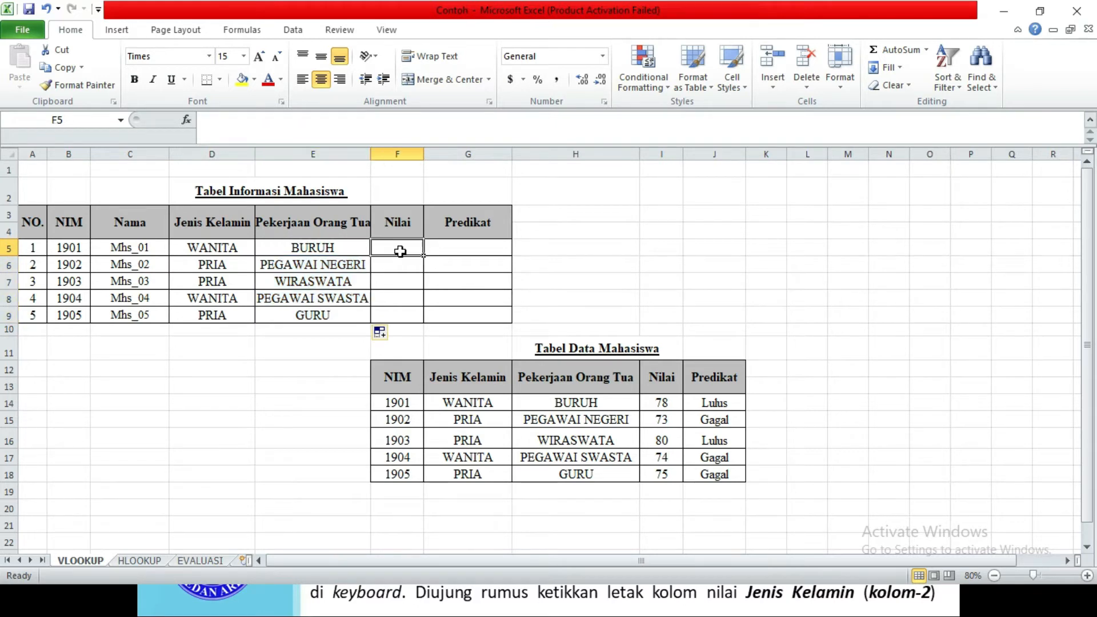
text(=vlo)
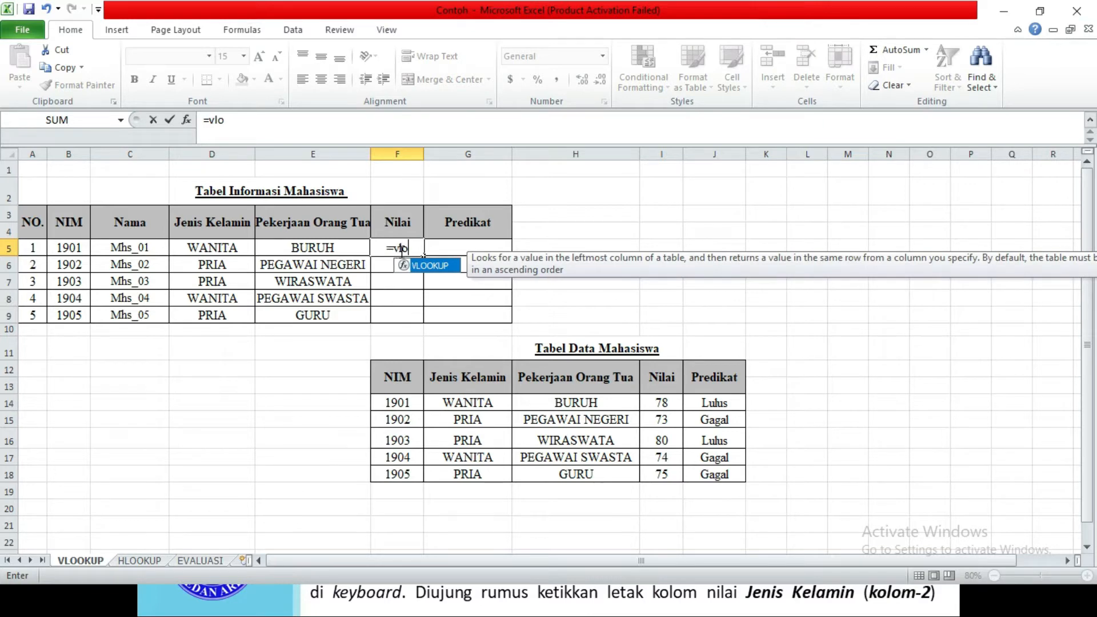
key(Tab)
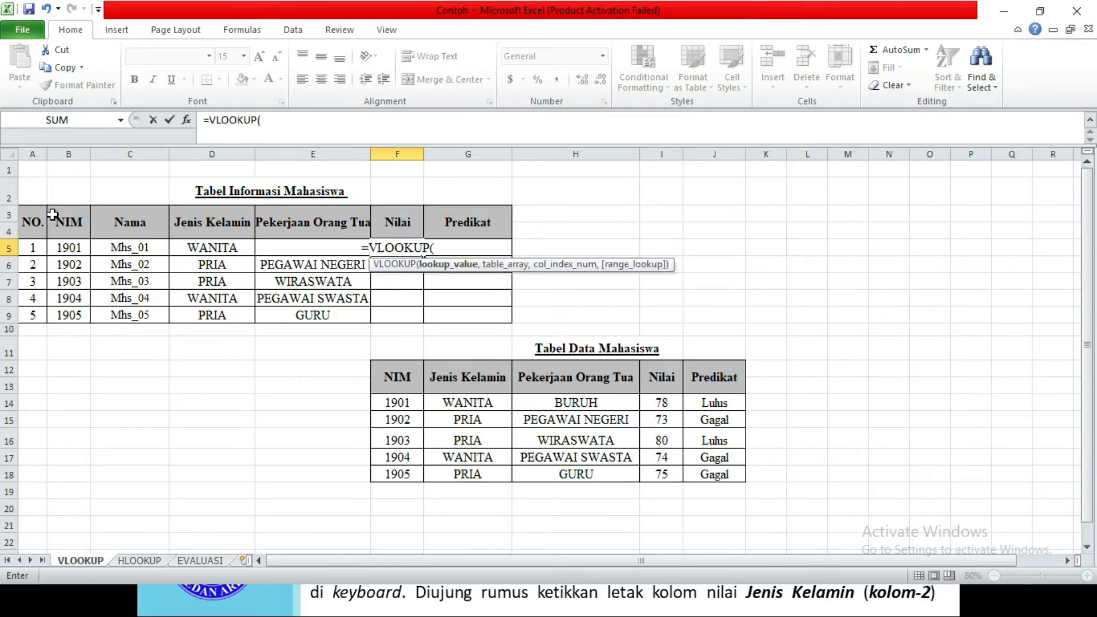
click(75, 249)
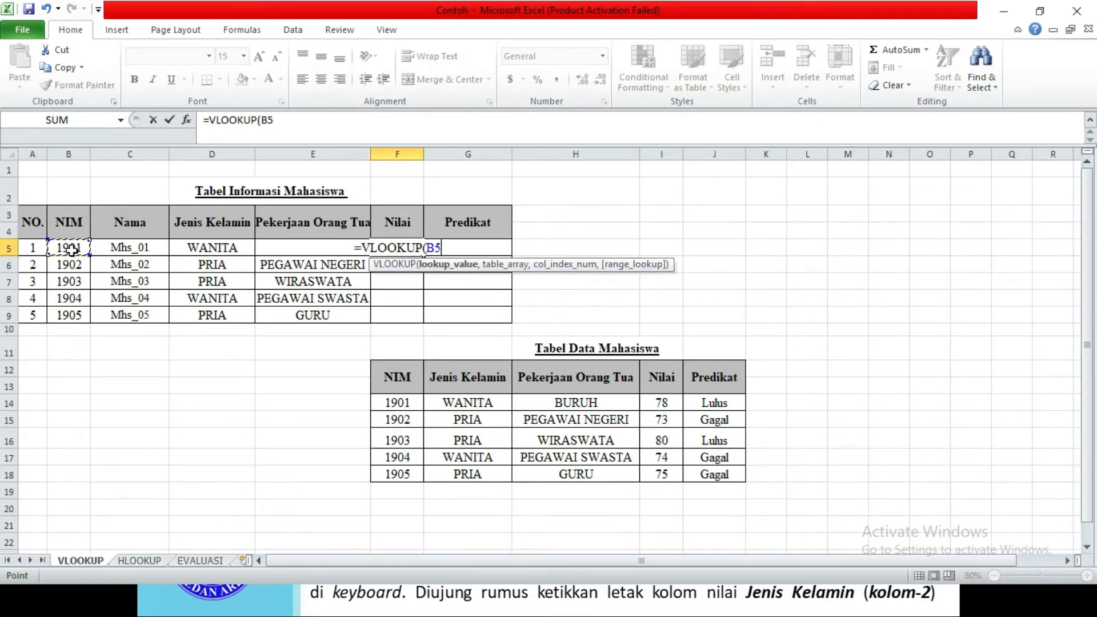
text(,)
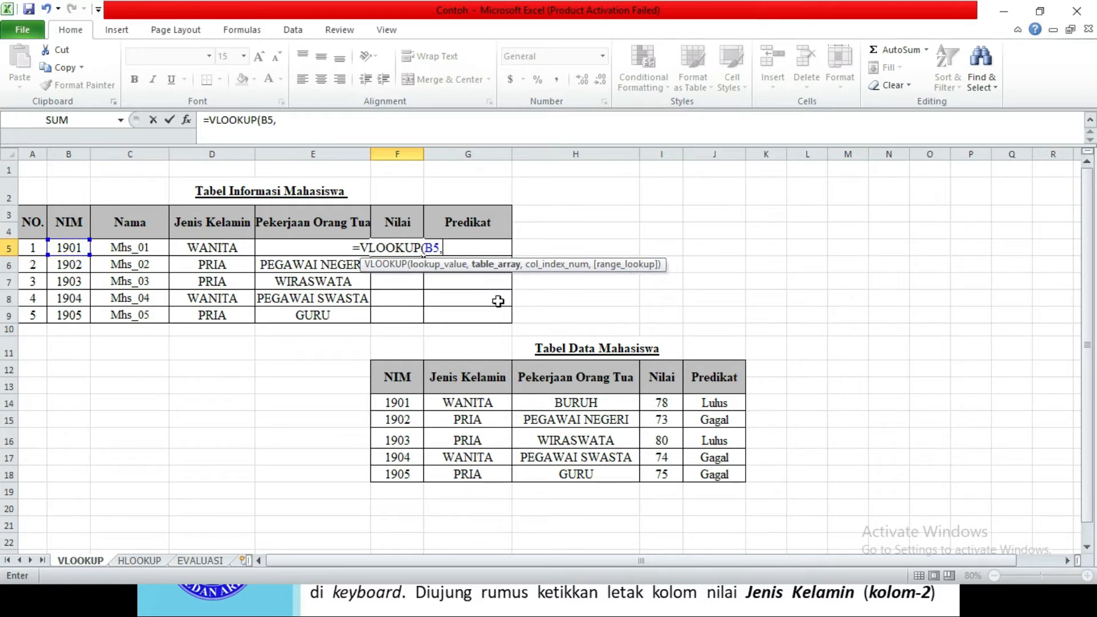
- Complete the F5 formula with the absolute table range $F$14:$J$18 and column index 4, and fill it down to F9
drag(396, 404, 702, 474)
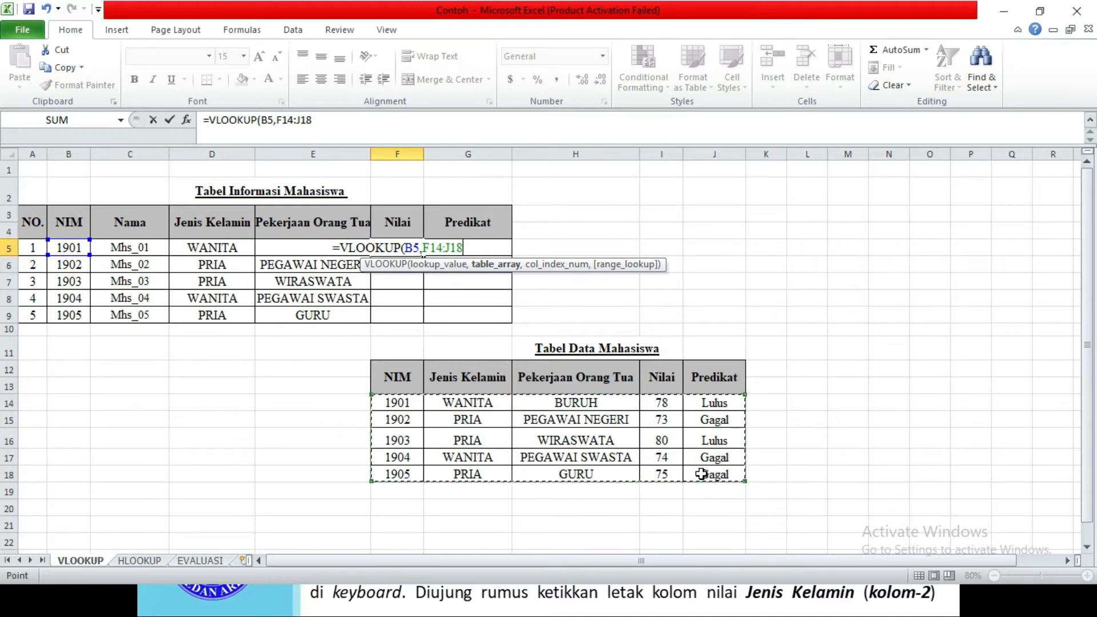
key(F4)
text(,)
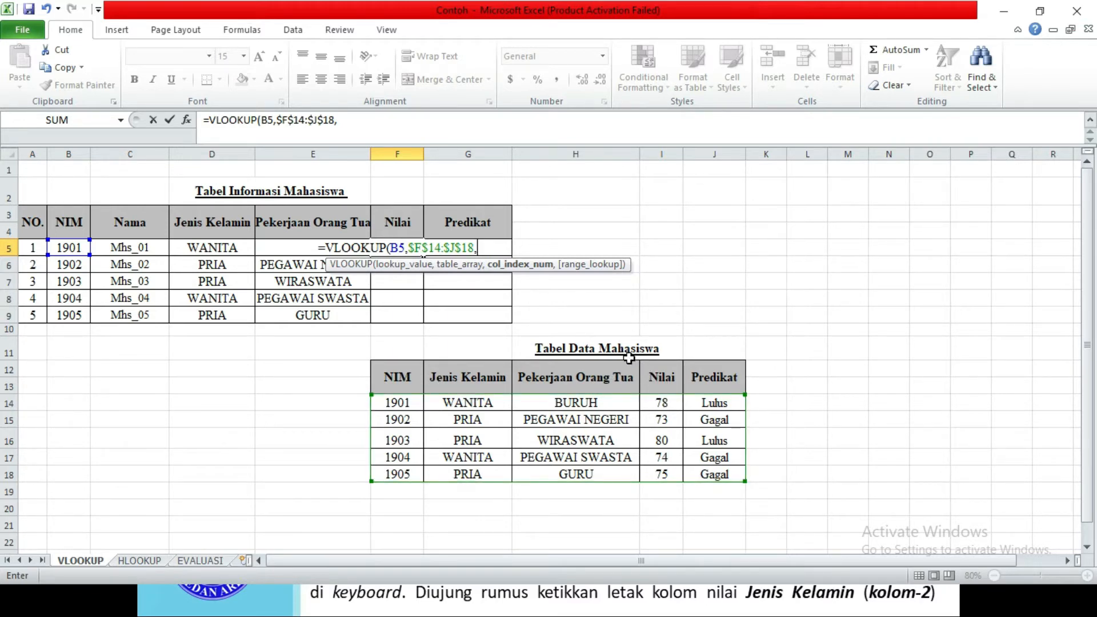
text(4))
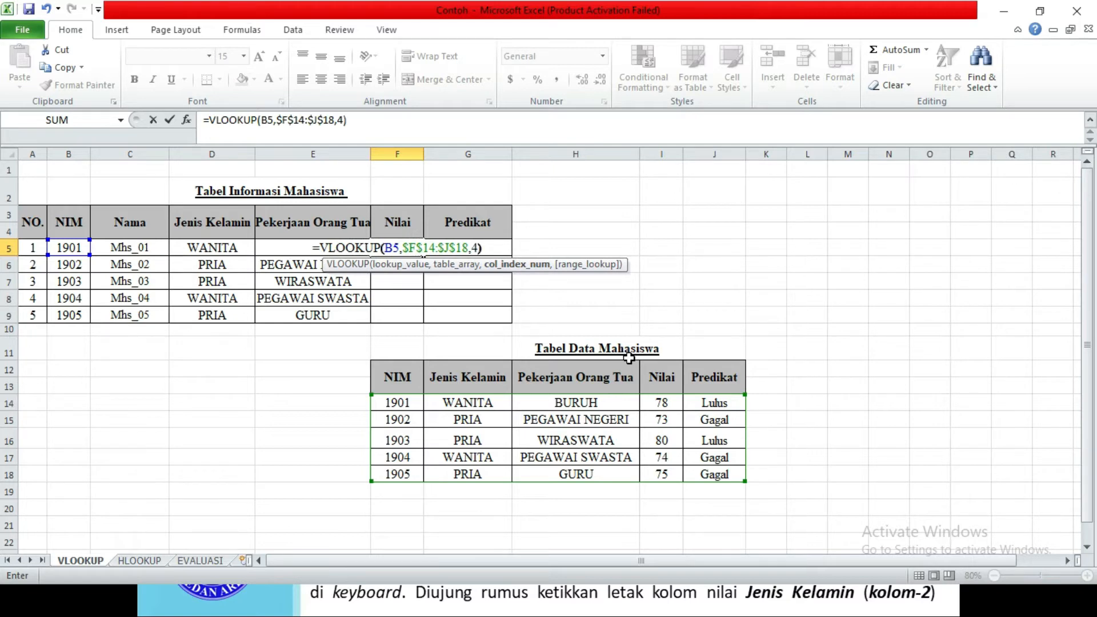
key(Return)
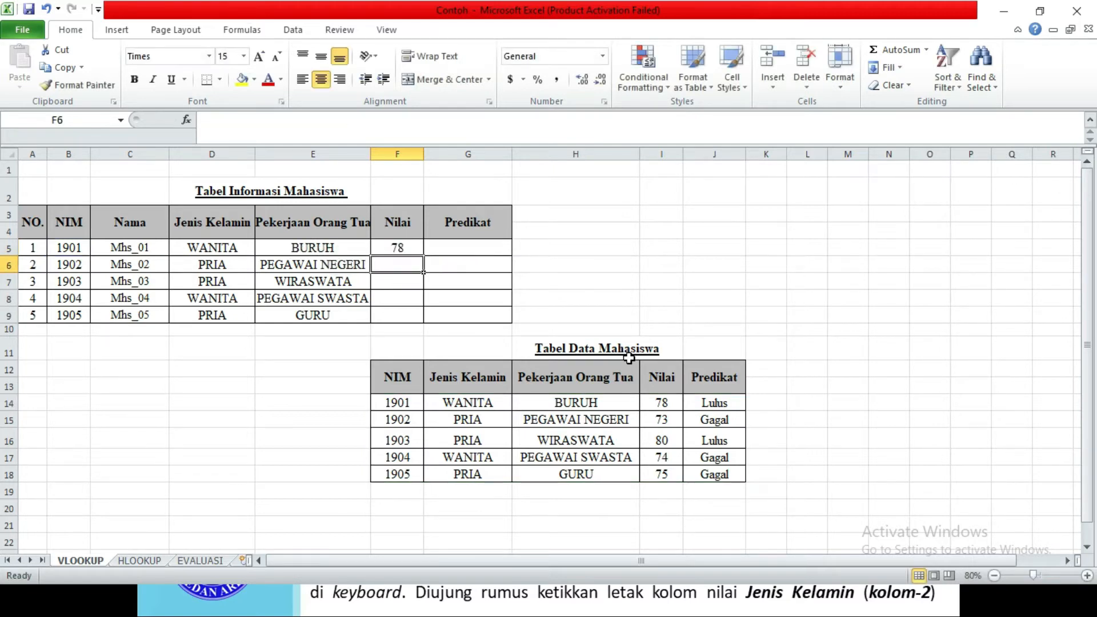
click(403, 247)
drag(424, 256, 412, 318)
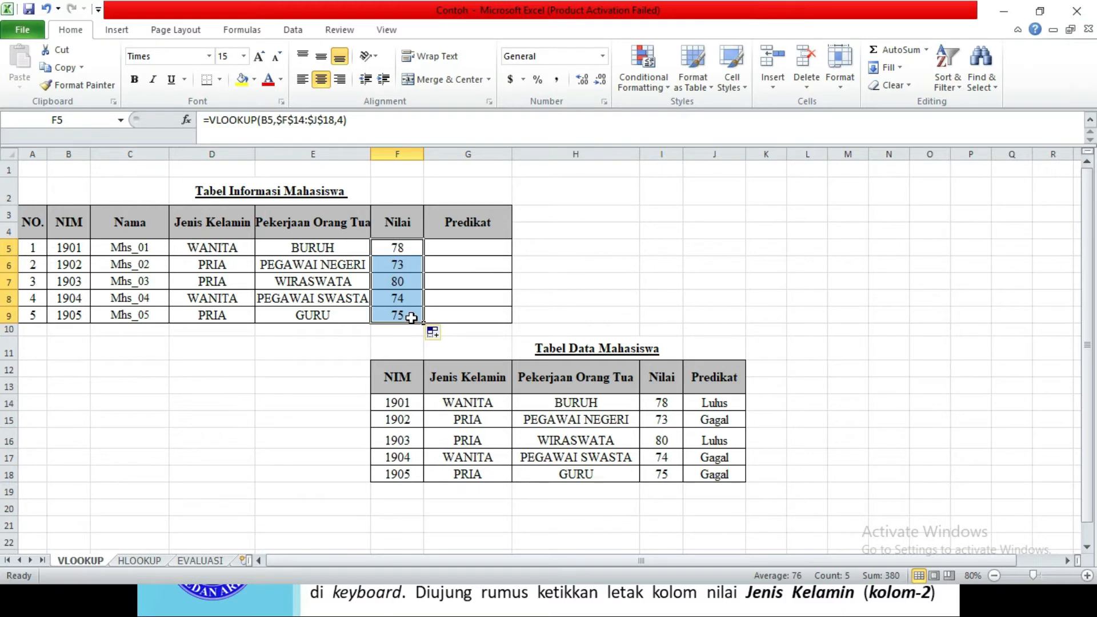
- Start a VLOOKUP formula in G5 under Predikat with B5 as the lookup value
click(493, 252)
text(=)
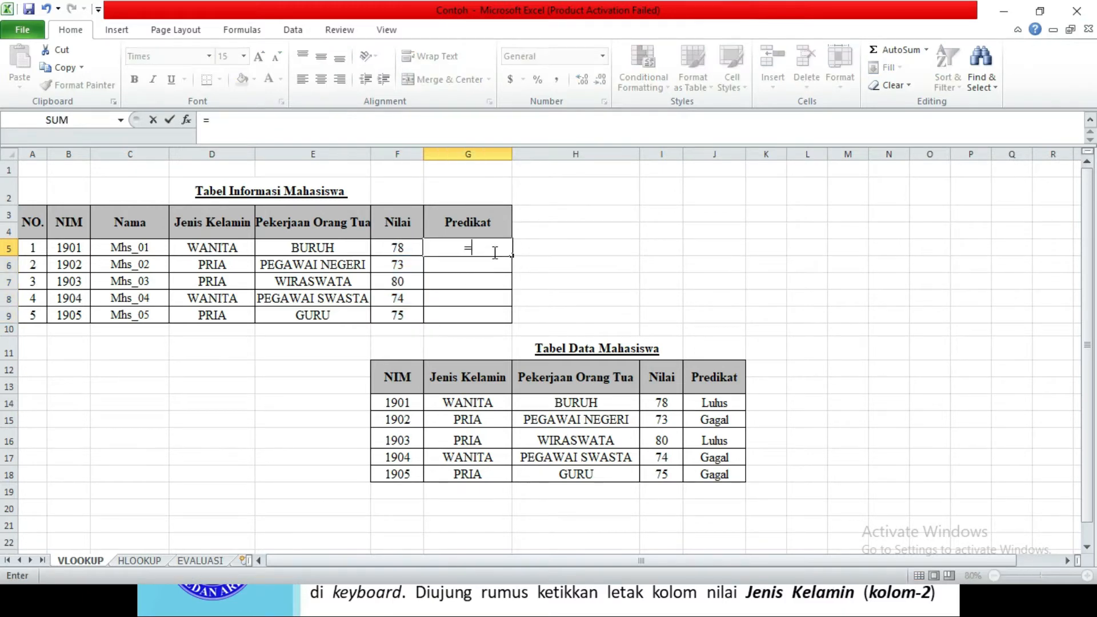
text(vl)
key(Tab)
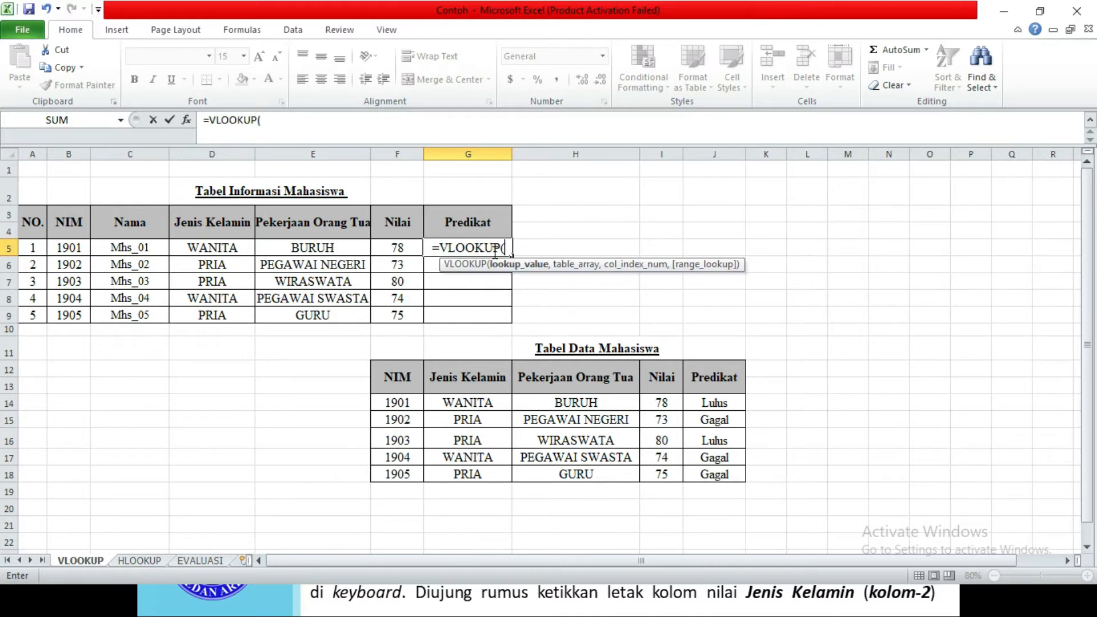
click(70, 248)
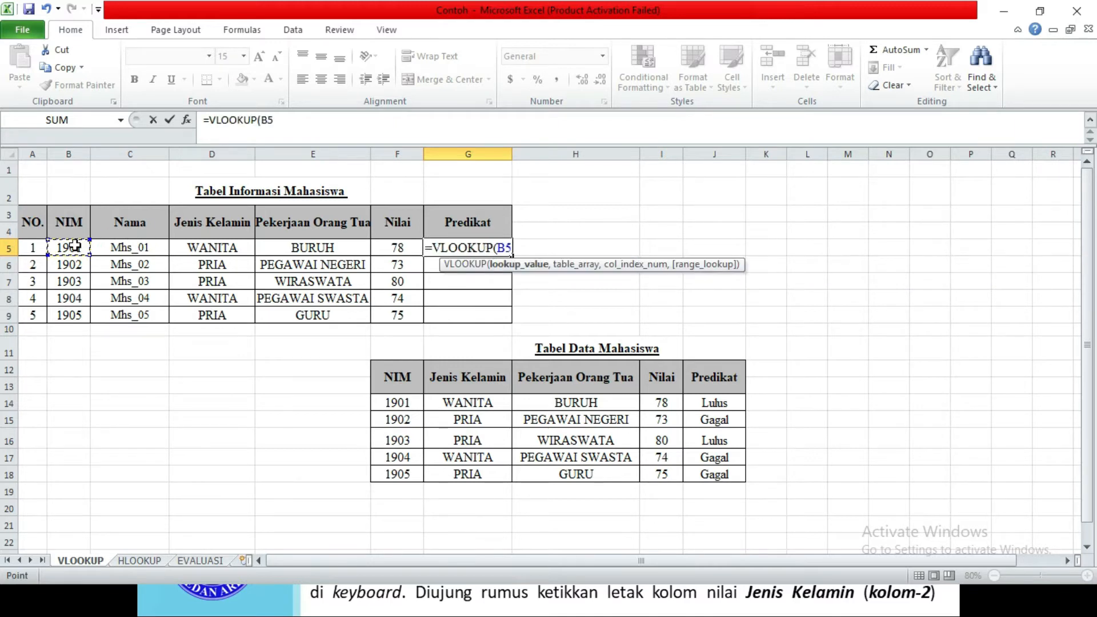
text(,)
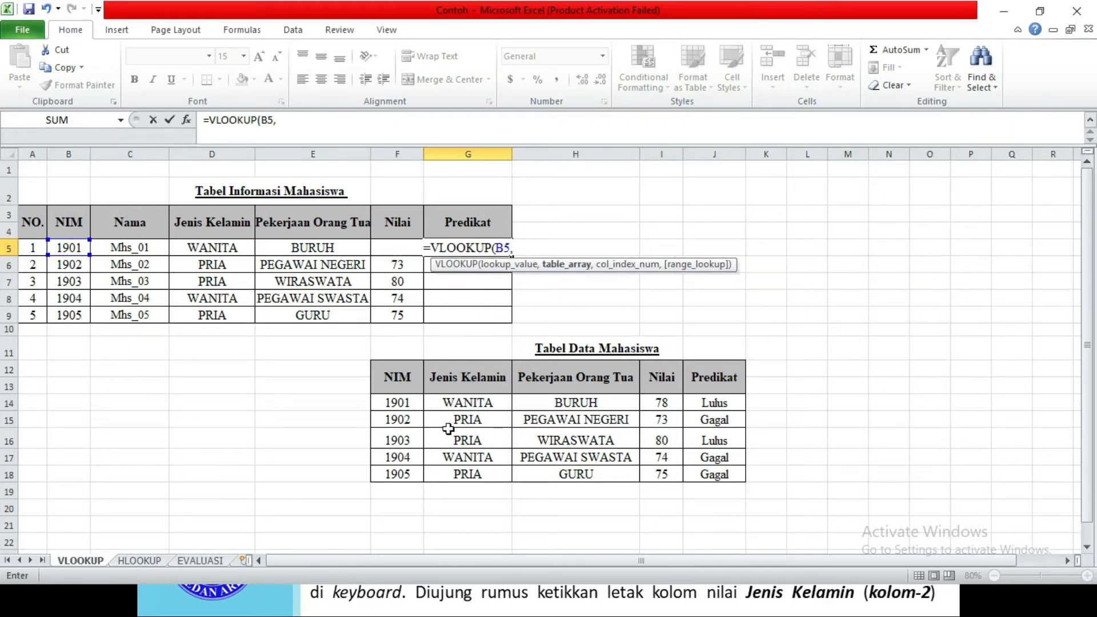
- Complete the G5 formula with the absolute table range $F$14:$J$18 and column index 5, and fill it down to G9
drag(404, 404, 694, 475)
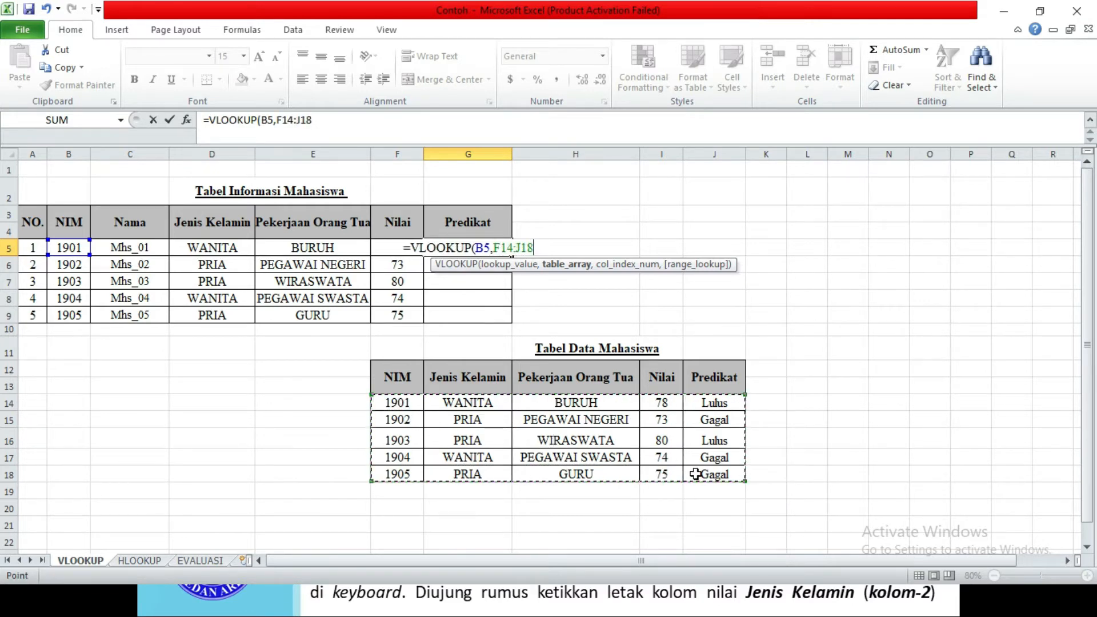
key(F4)
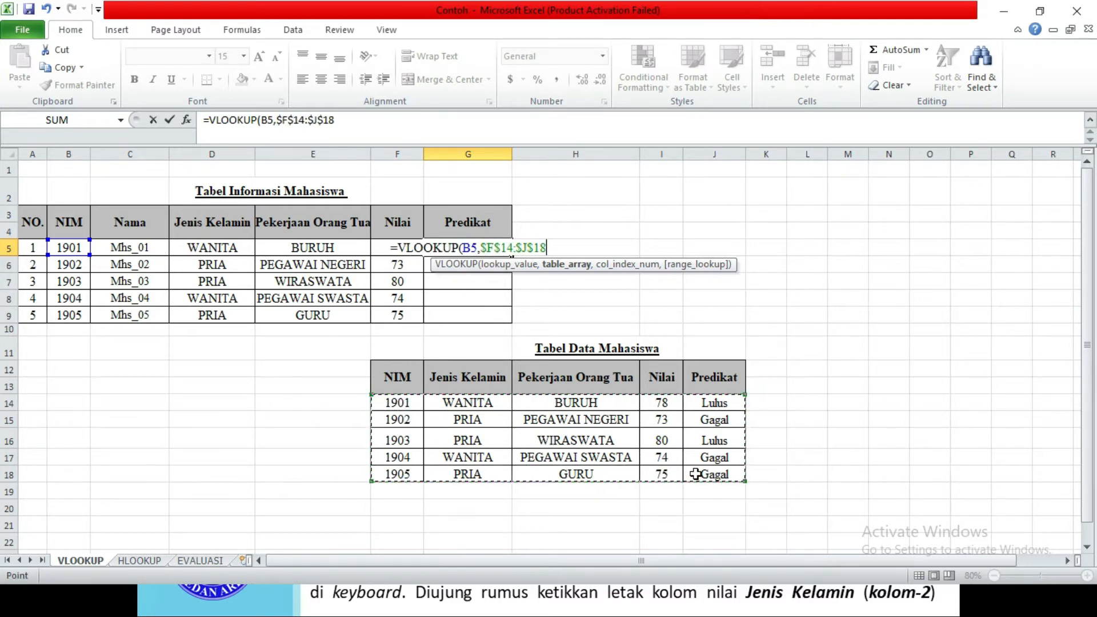
text(,)
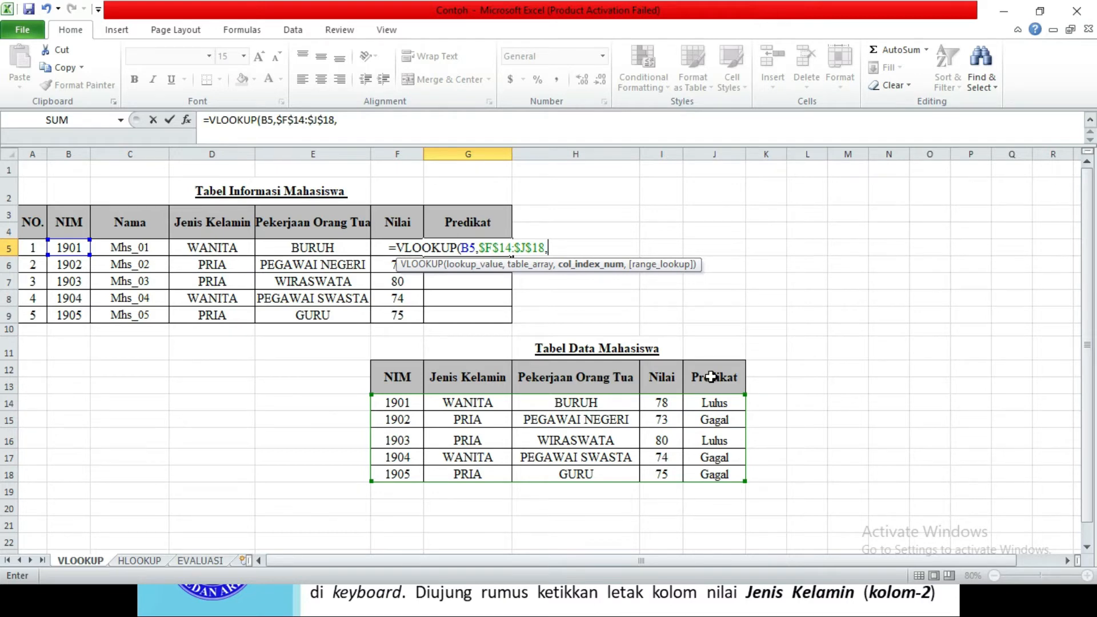
text(5)
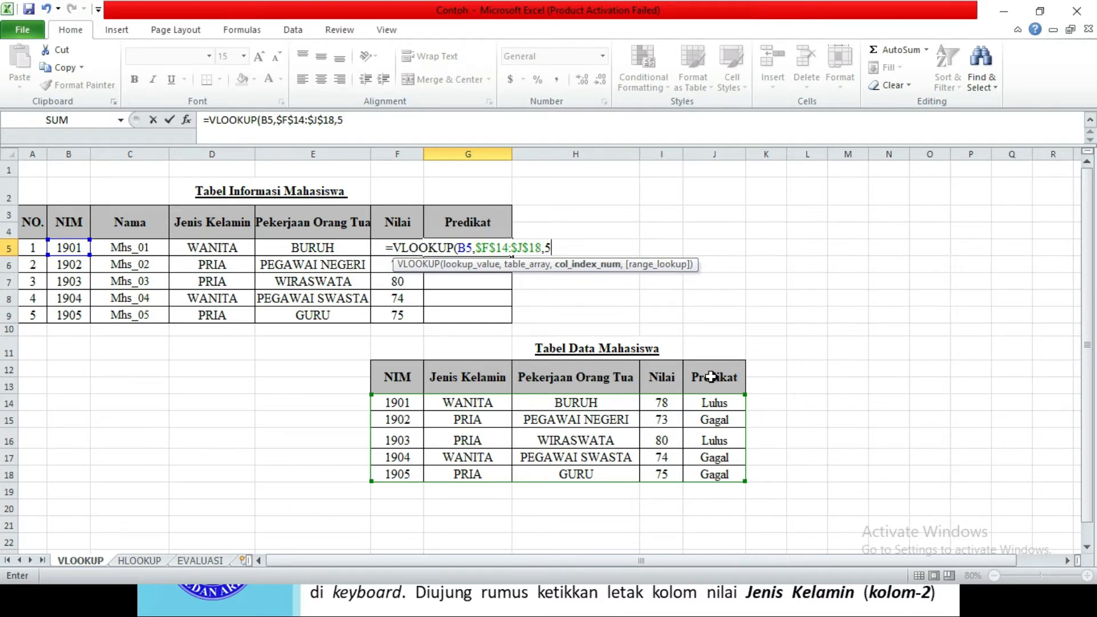
text())
key(Return)
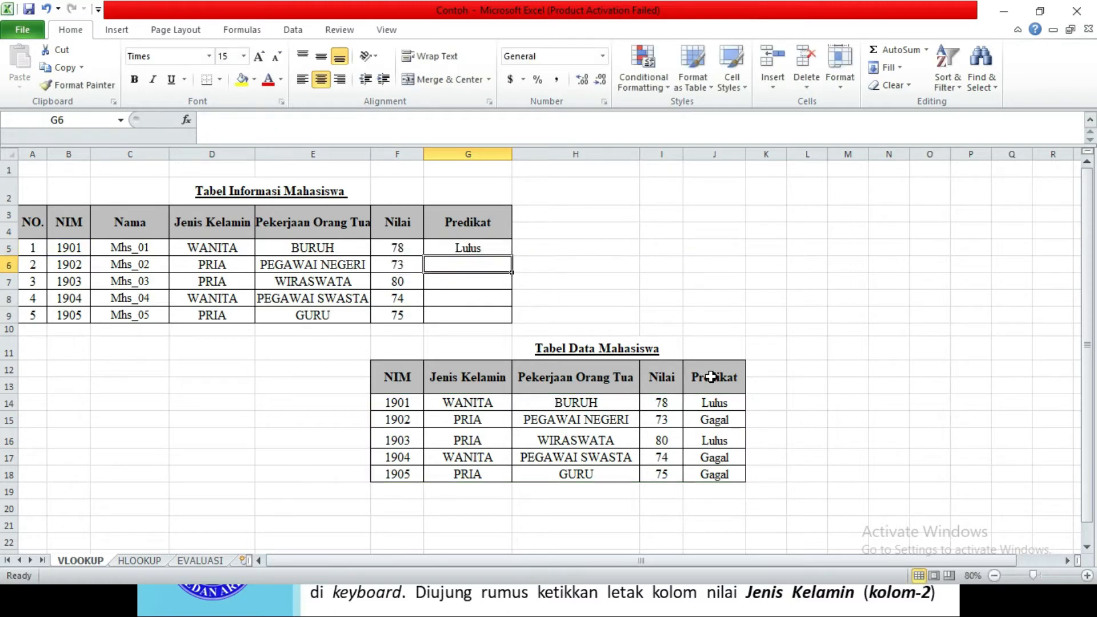
click(488, 249)
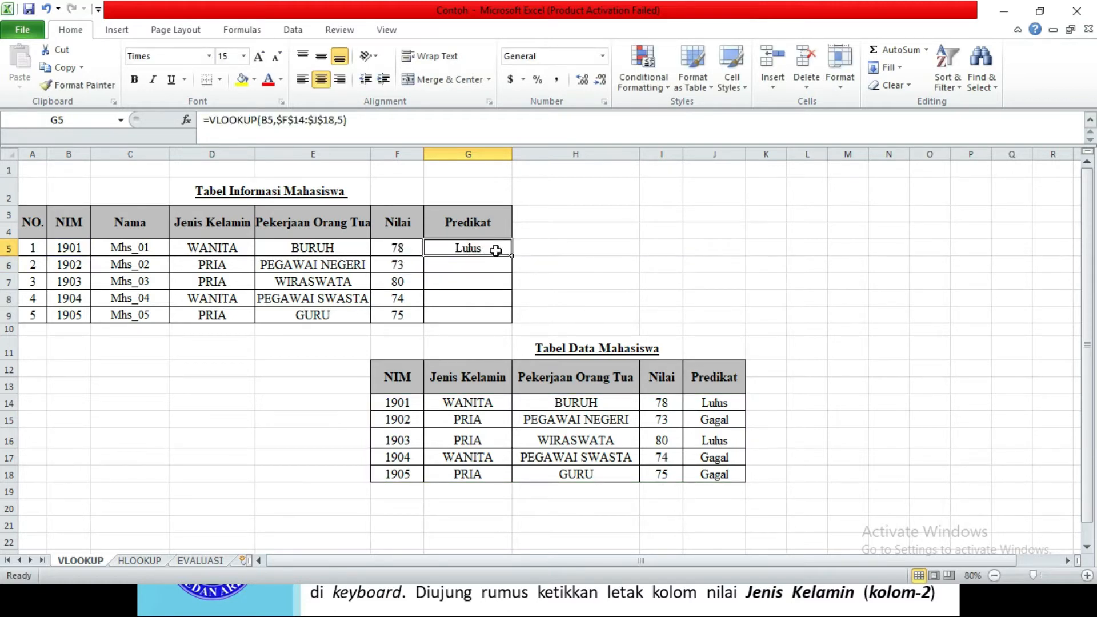
drag(512, 257, 512, 319)
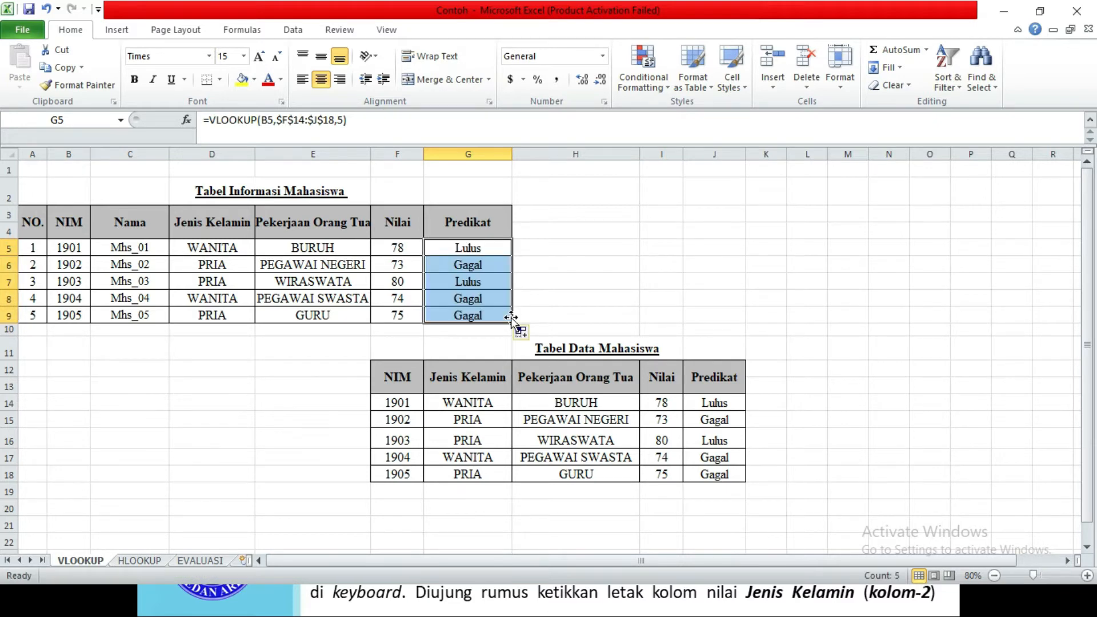
- Switch to the lecture slideshow and advance to the Fungsi HLOOKUP slide
click(328, 369)
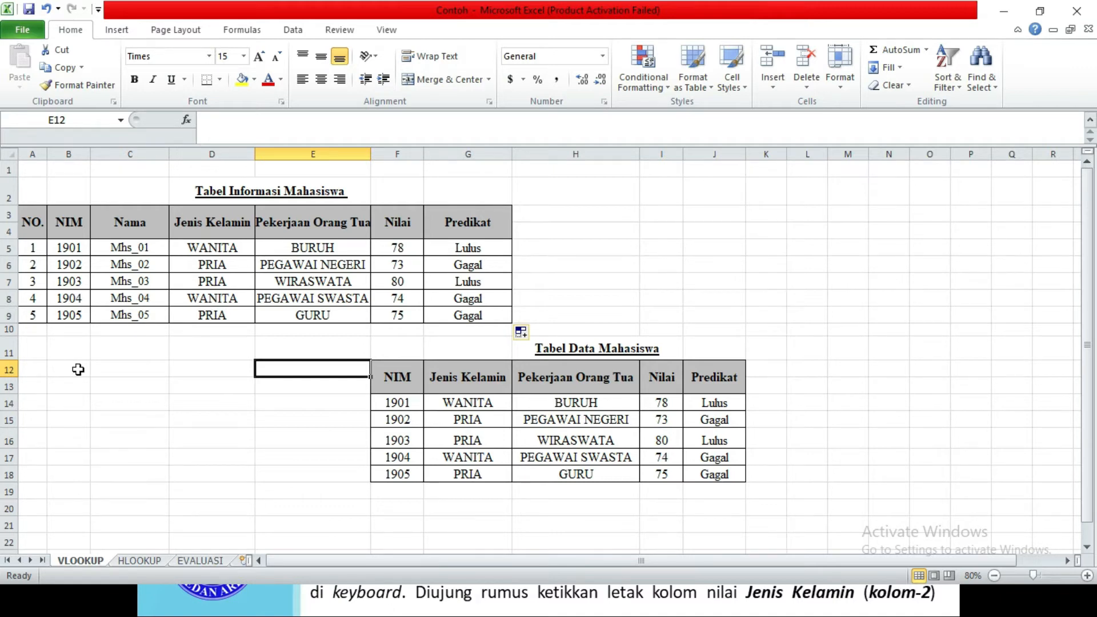
click(122, 375)
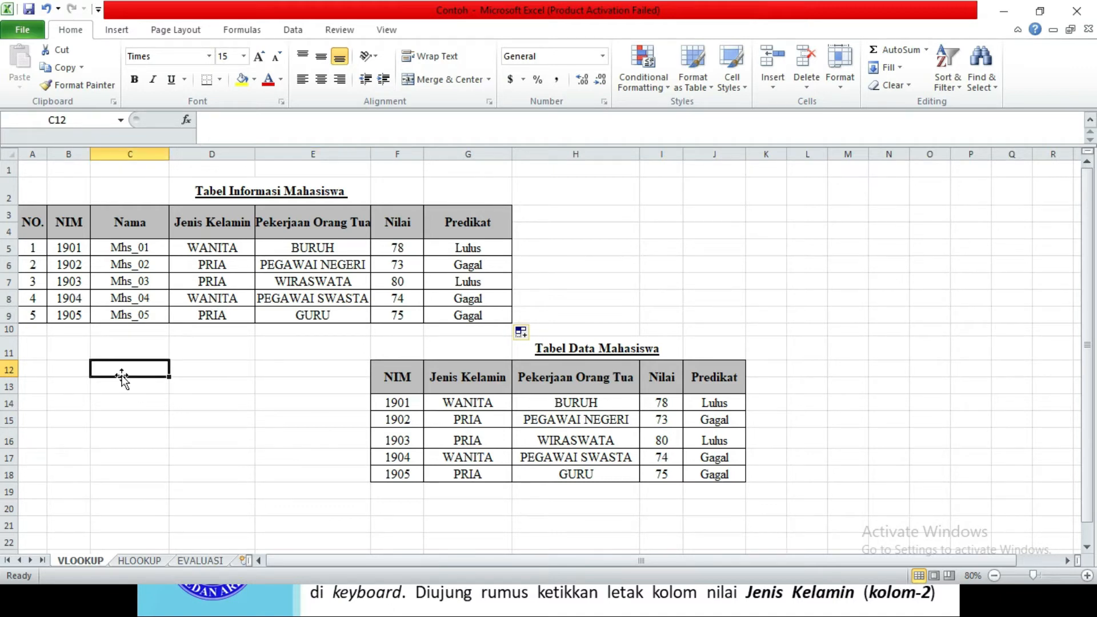
key(alt+Tab)
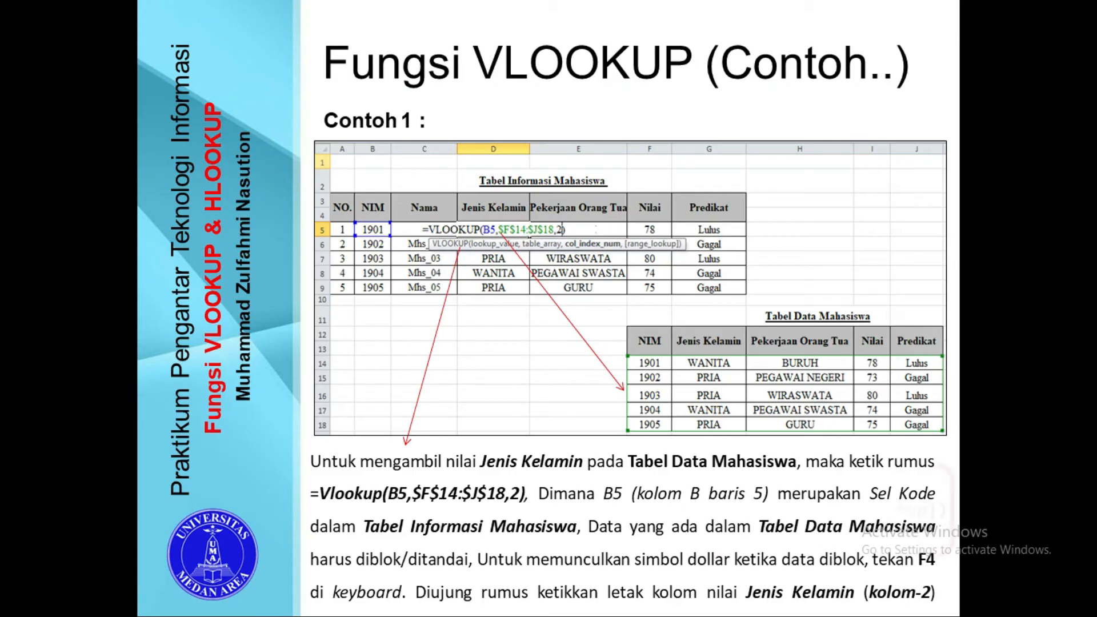
key(Right)
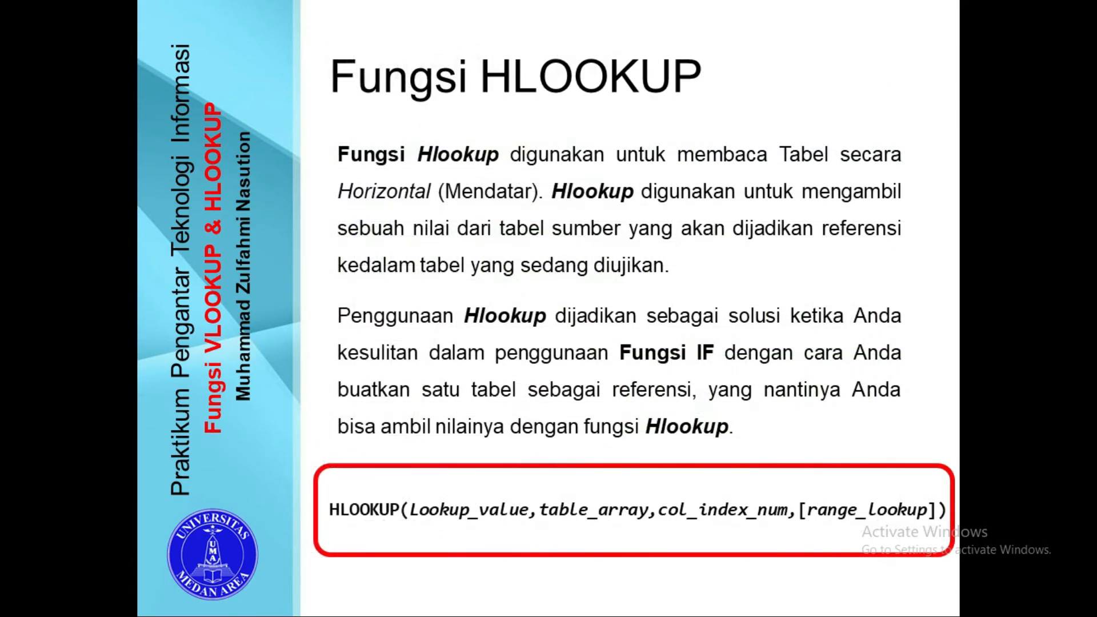
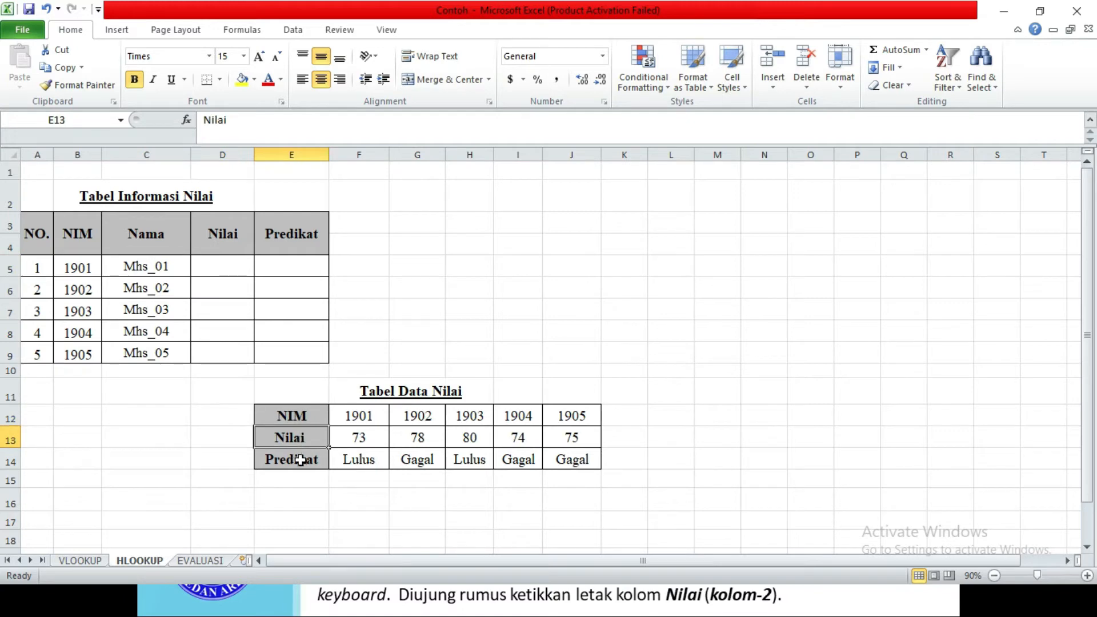
- Examine how the NIM, Nilai and Predikat rows are arranged in Tabel Data Nilai on the HLOOKUP sheet
click(300, 460)
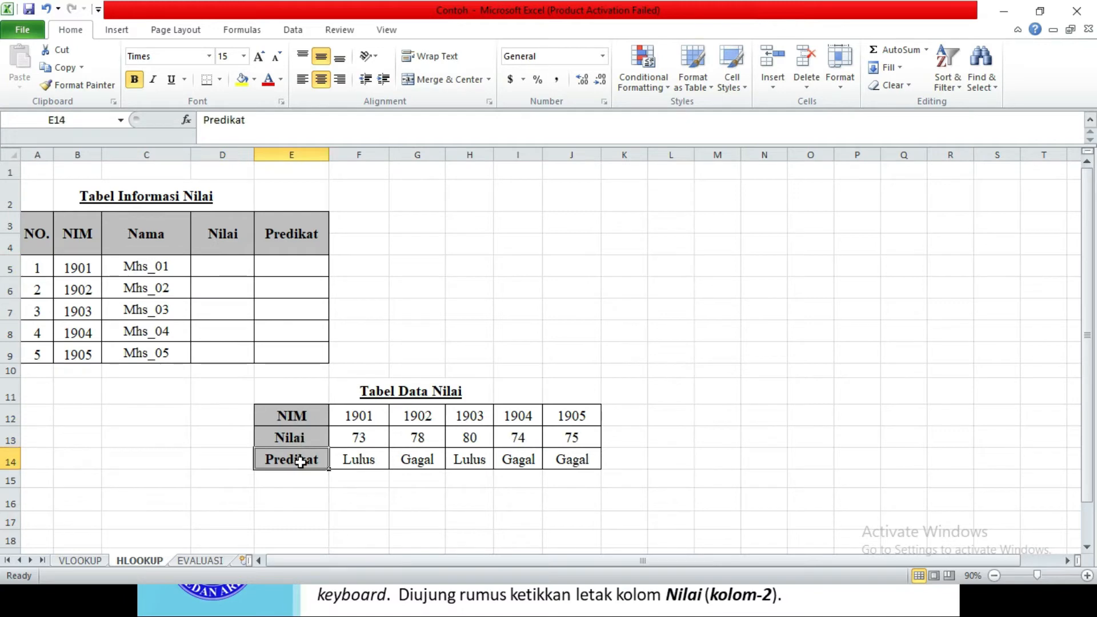
click(312, 417)
drag(370, 412, 572, 416)
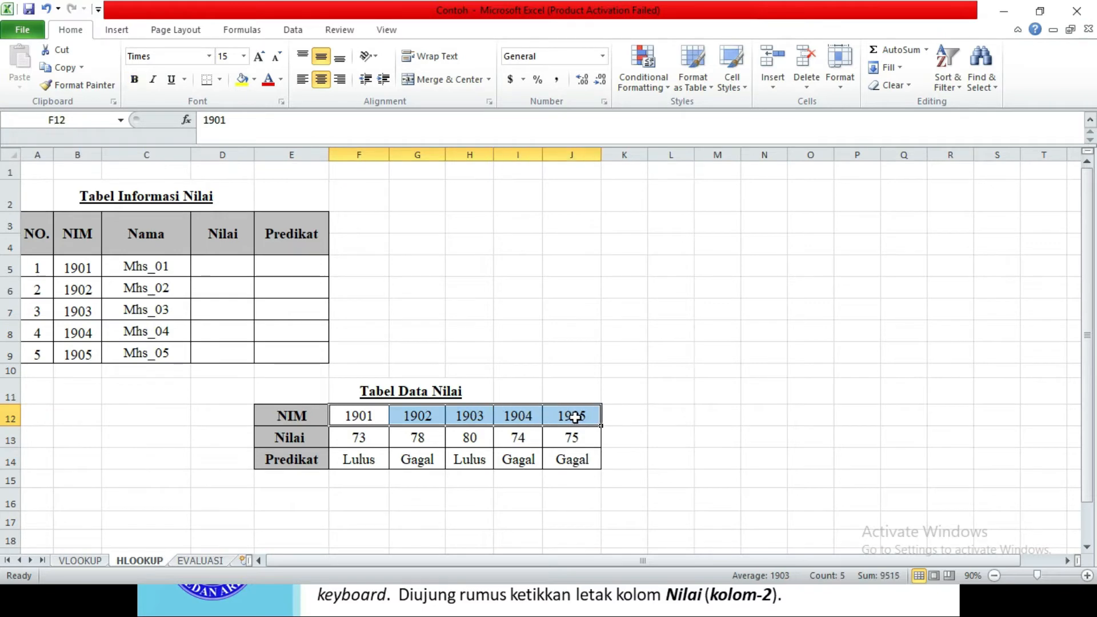
click(353, 416)
drag(353, 415, 355, 466)
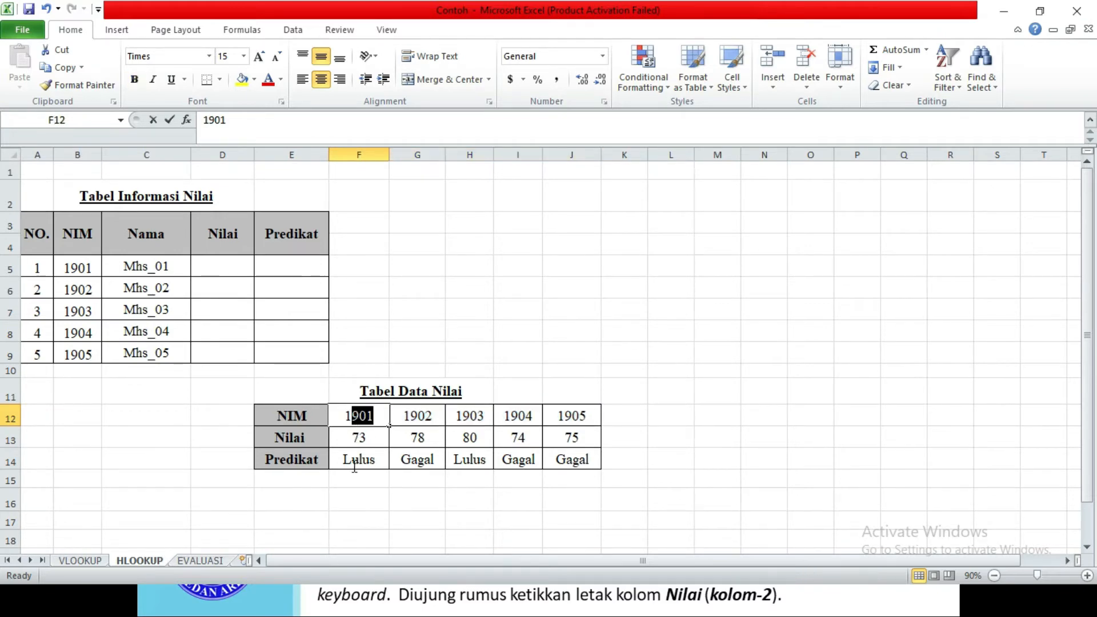
click(362, 457)
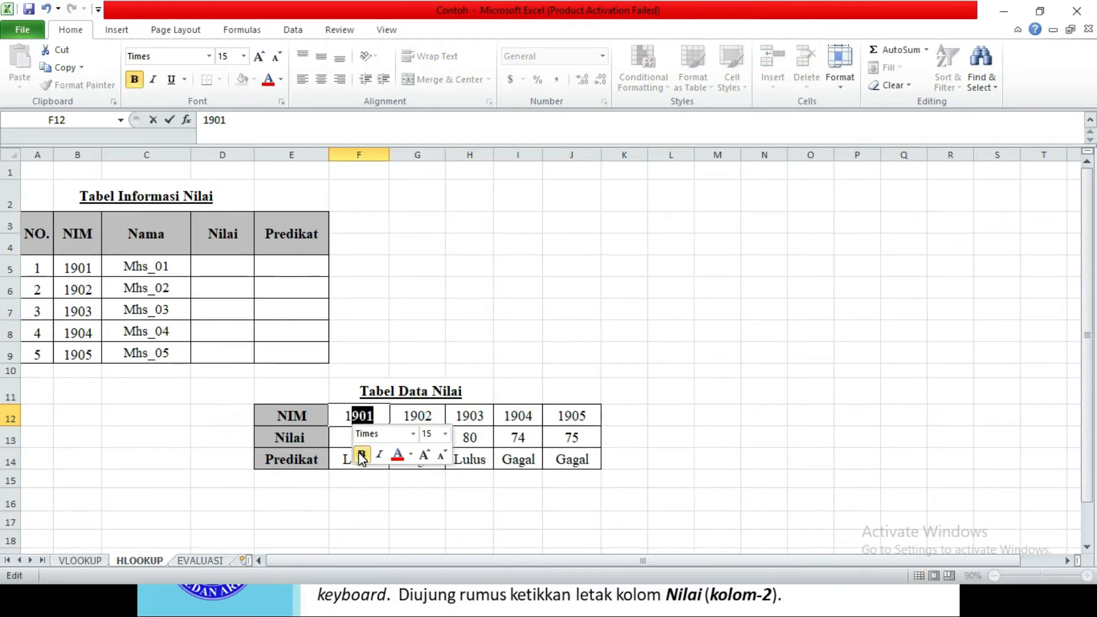
key(ctrl+z)
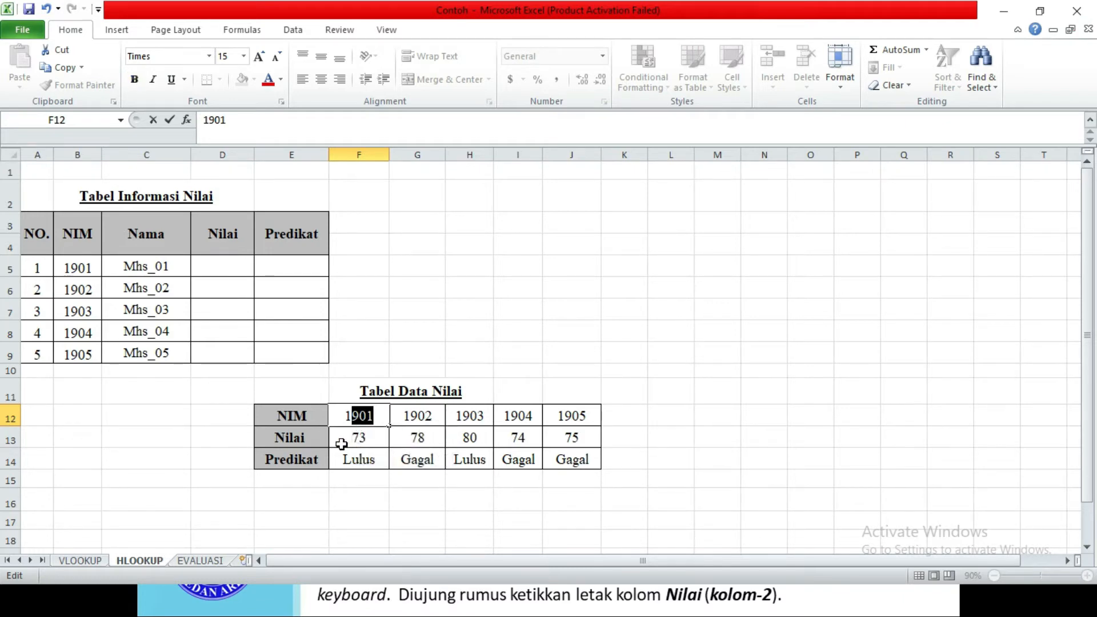
click(347, 421)
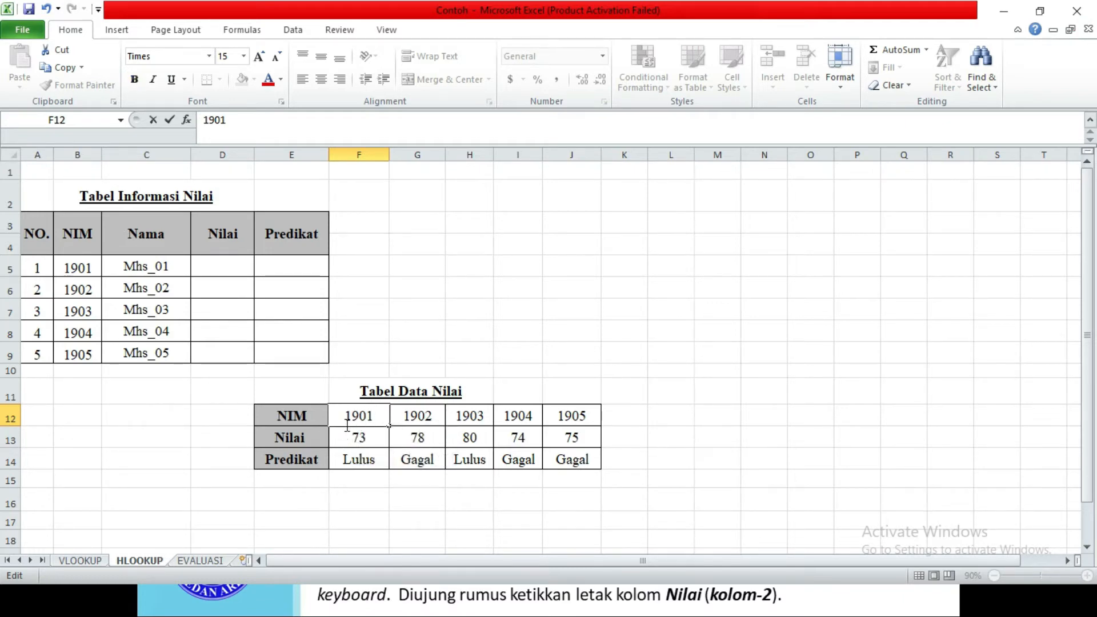
click(361, 458)
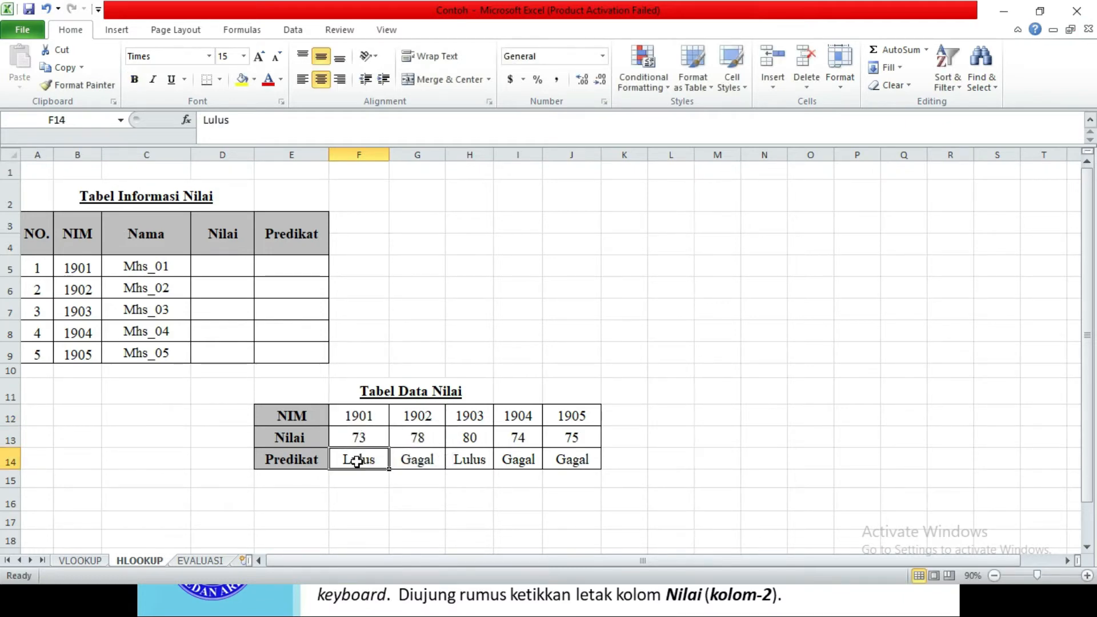
click(348, 418)
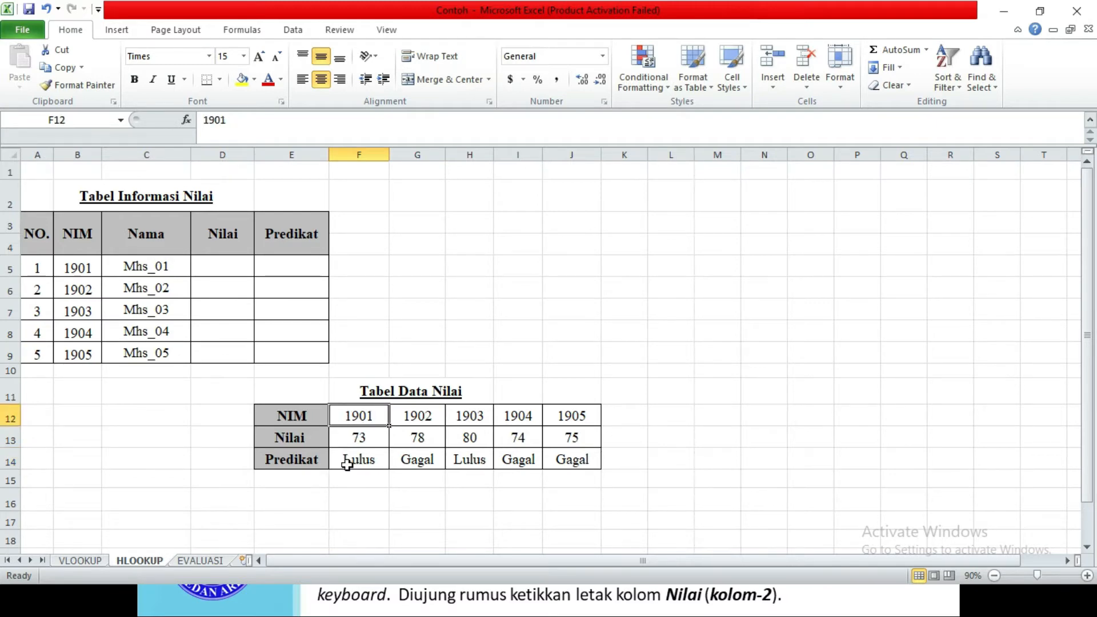
drag(355, 418, 577, 438)
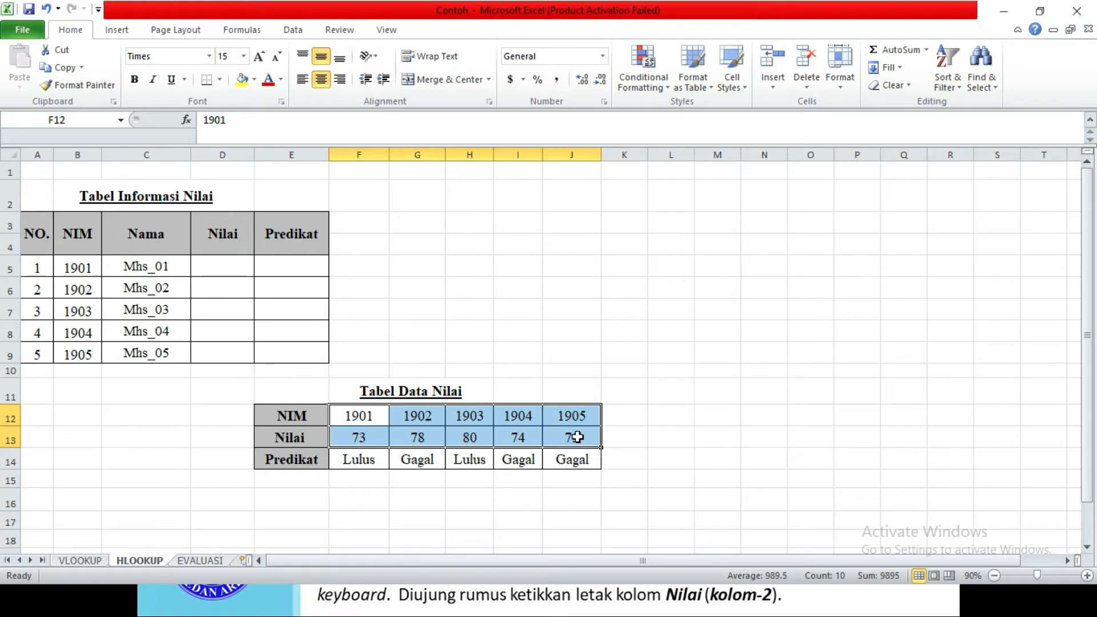
- Start an HLOOKUP formula in D5 under Nilai with the NIM in B5 as the lookup value
click(232, 264)
text(=)
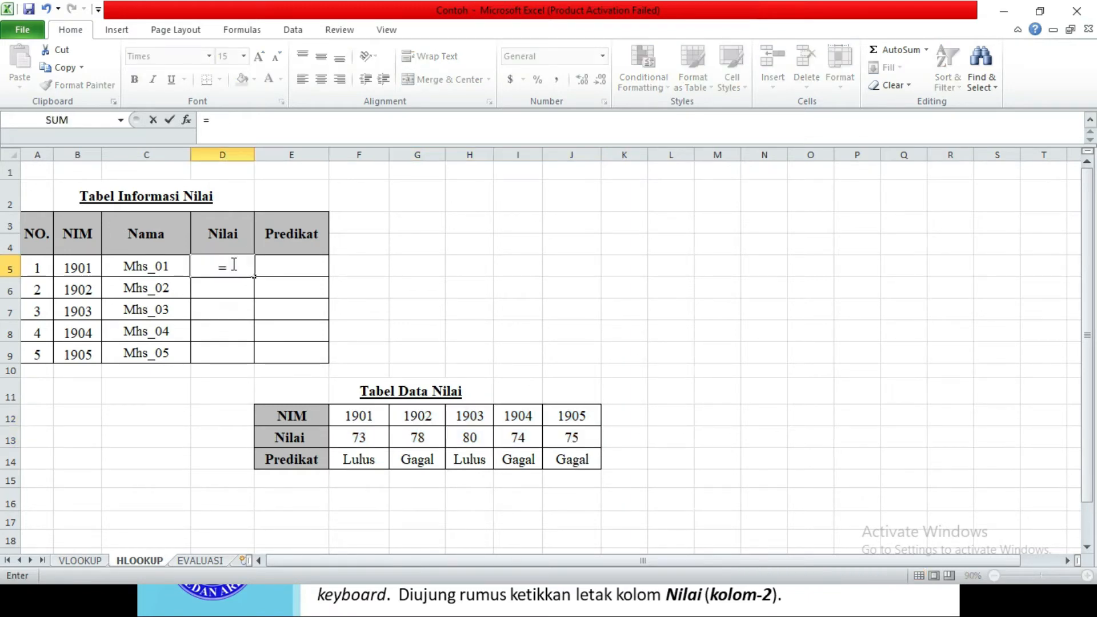
text(h)
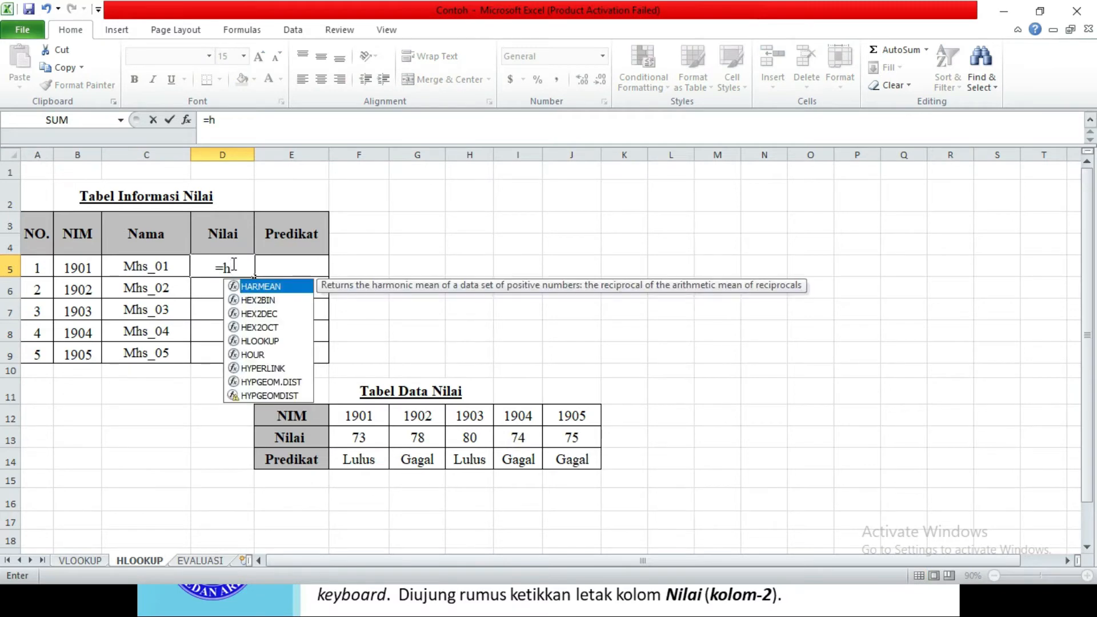
text(l)
key(Tab)
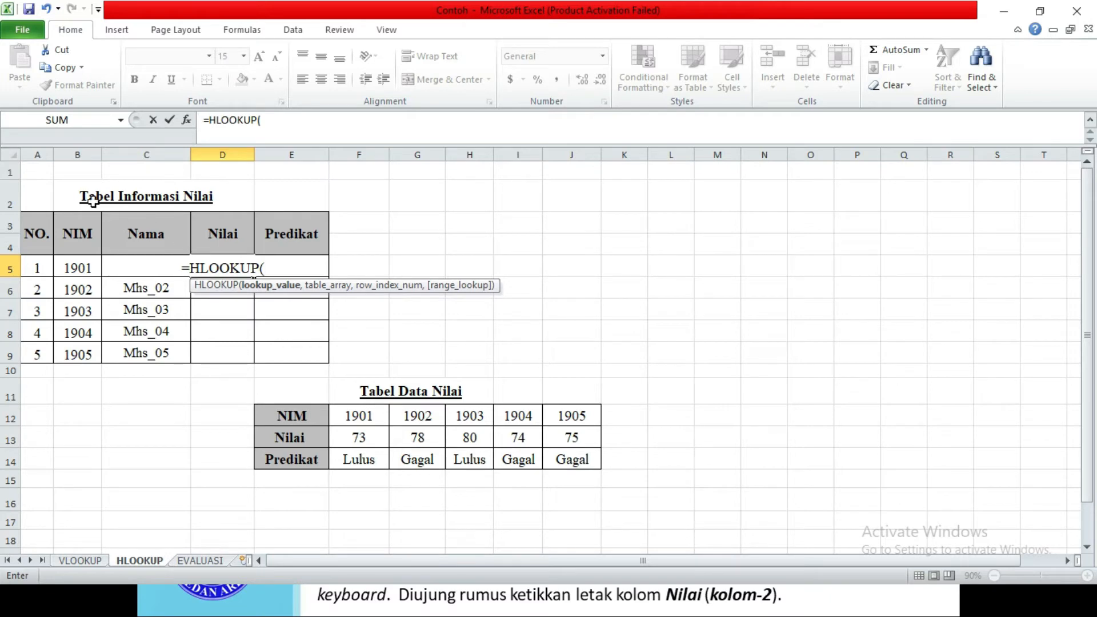
click(79, 268)
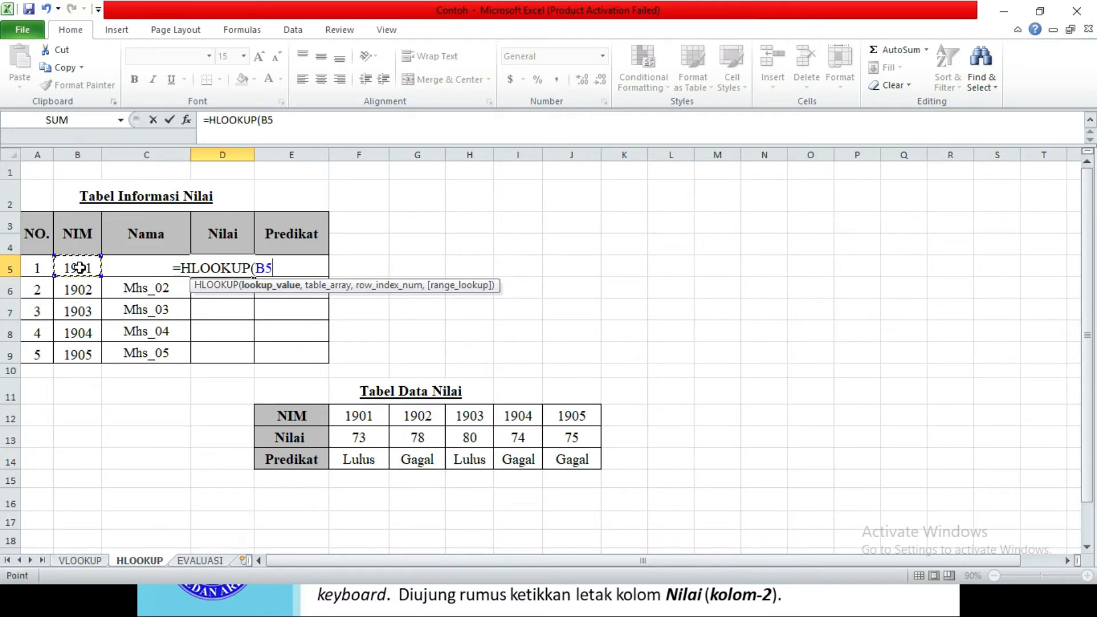
text(,)
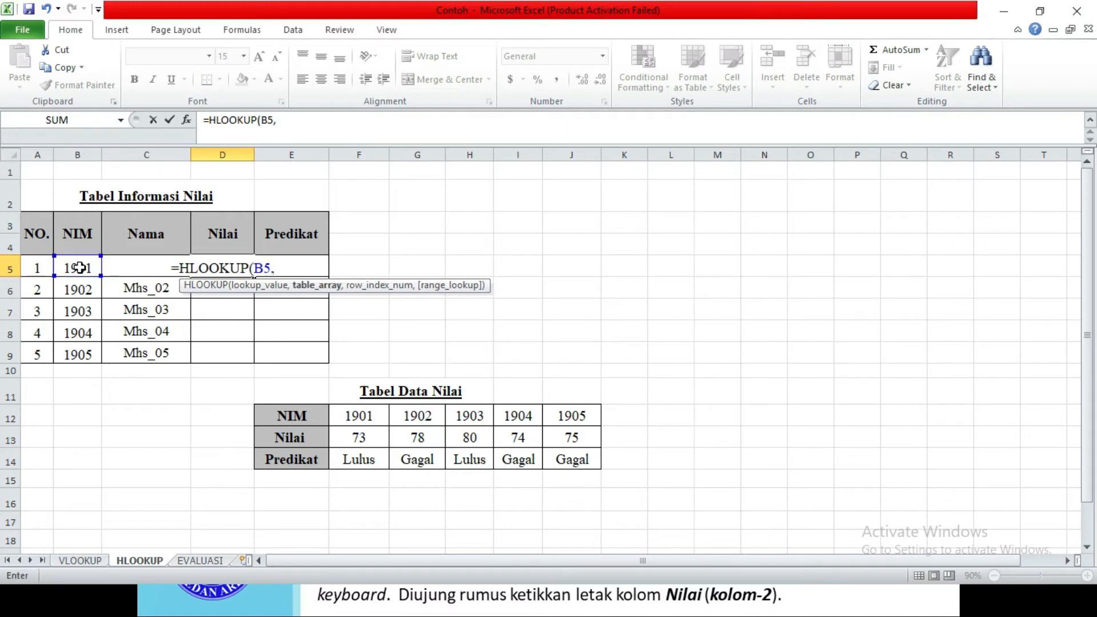
- Complete the D5 formula with the absolute table range $F$12:$J$14 and row index 2
click(352, 418)
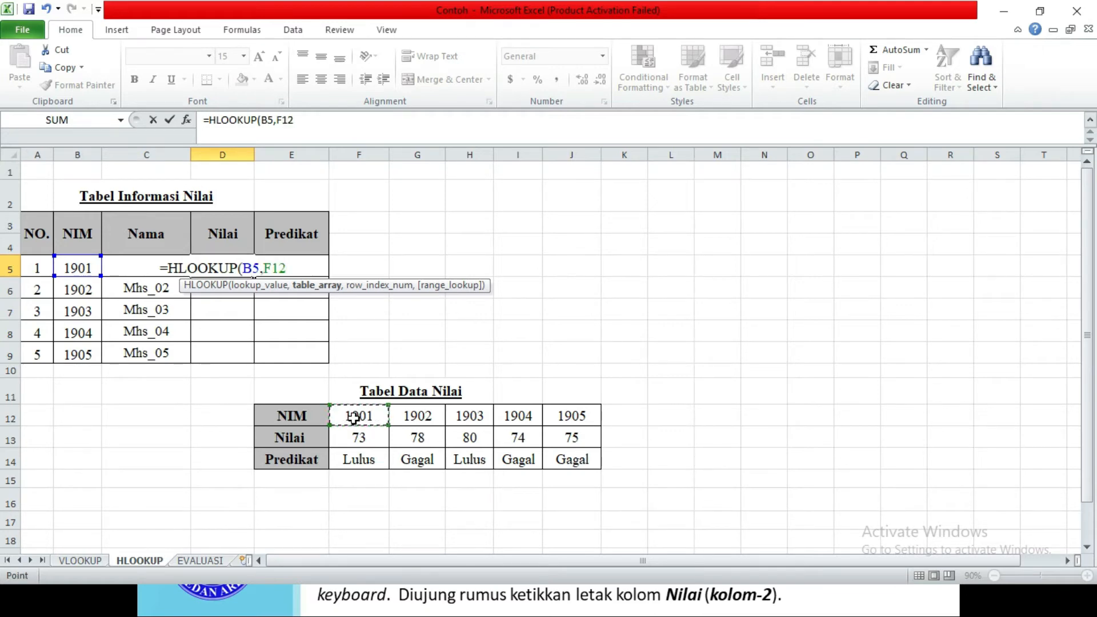
drag(355, 418, 579, 461)
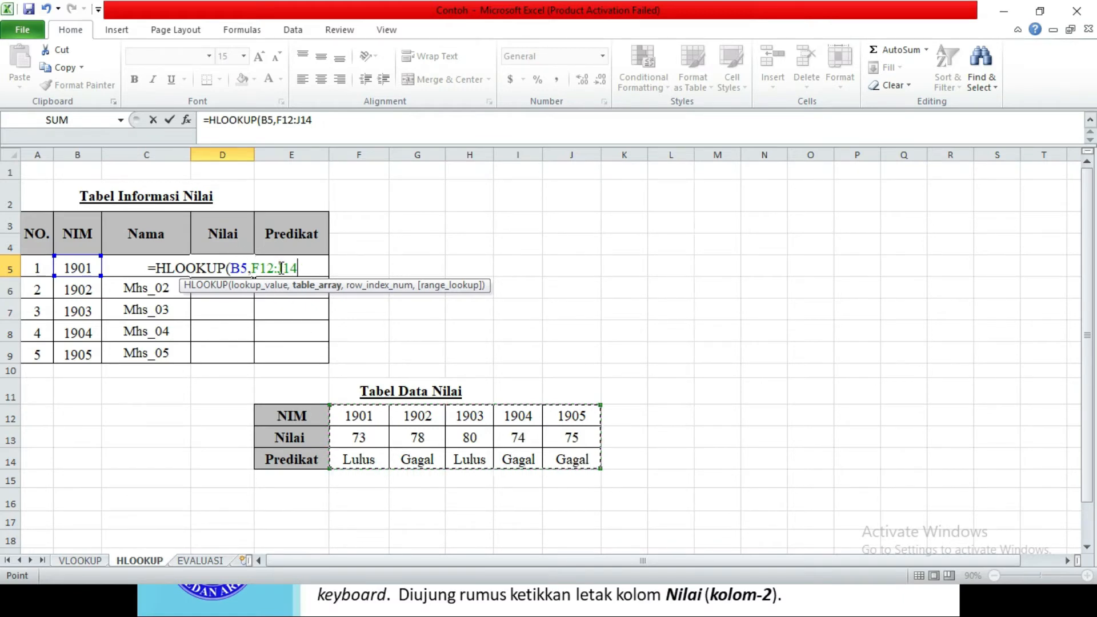
key(F4)
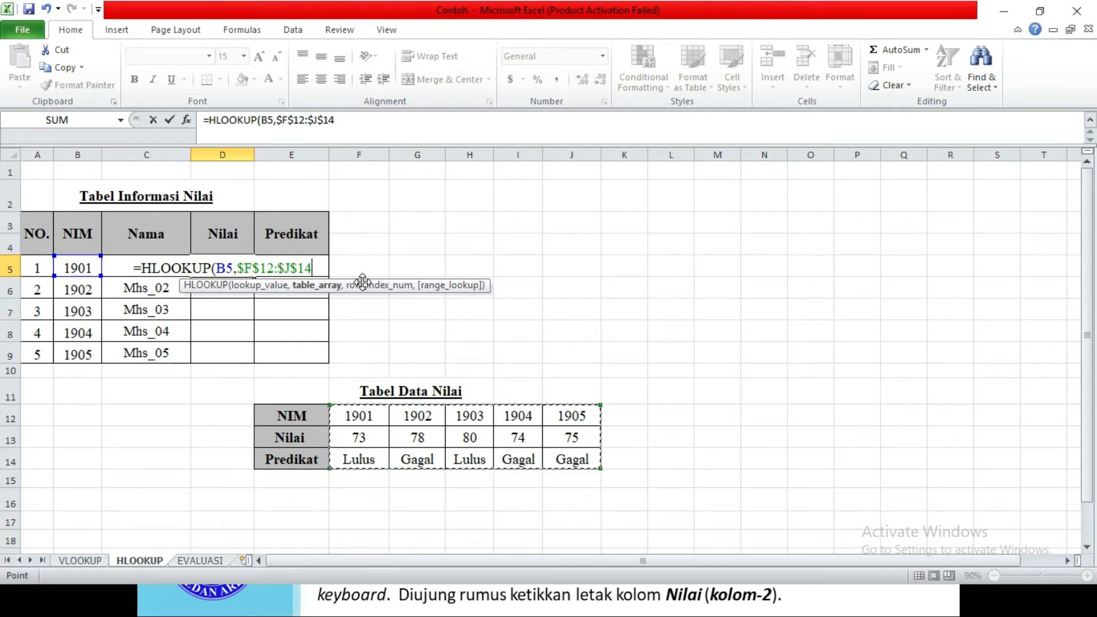
text(,)
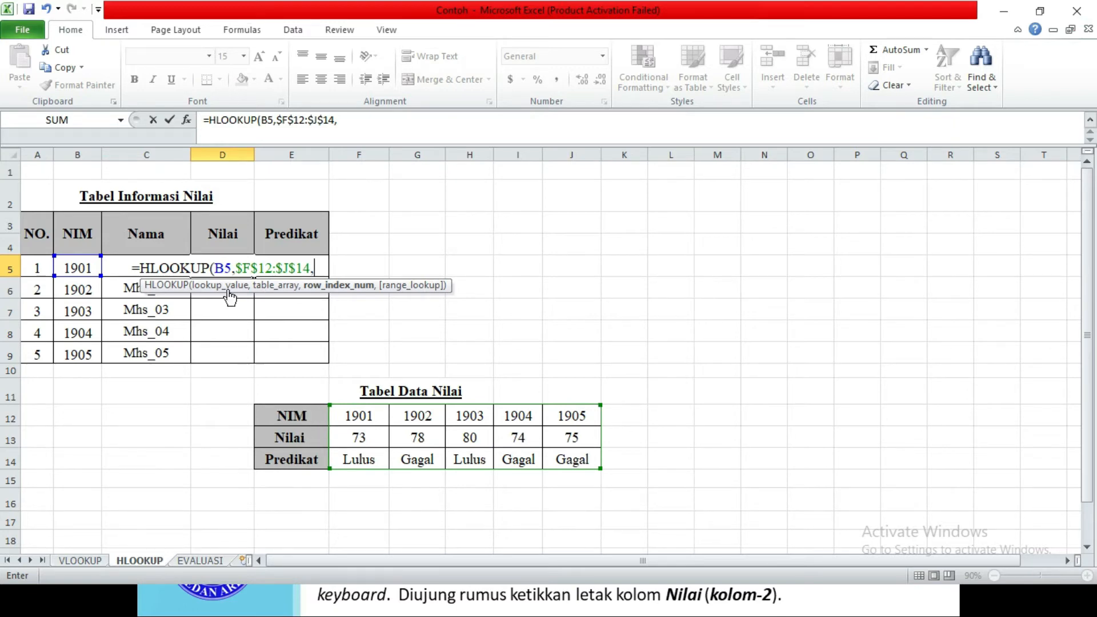
text(2)
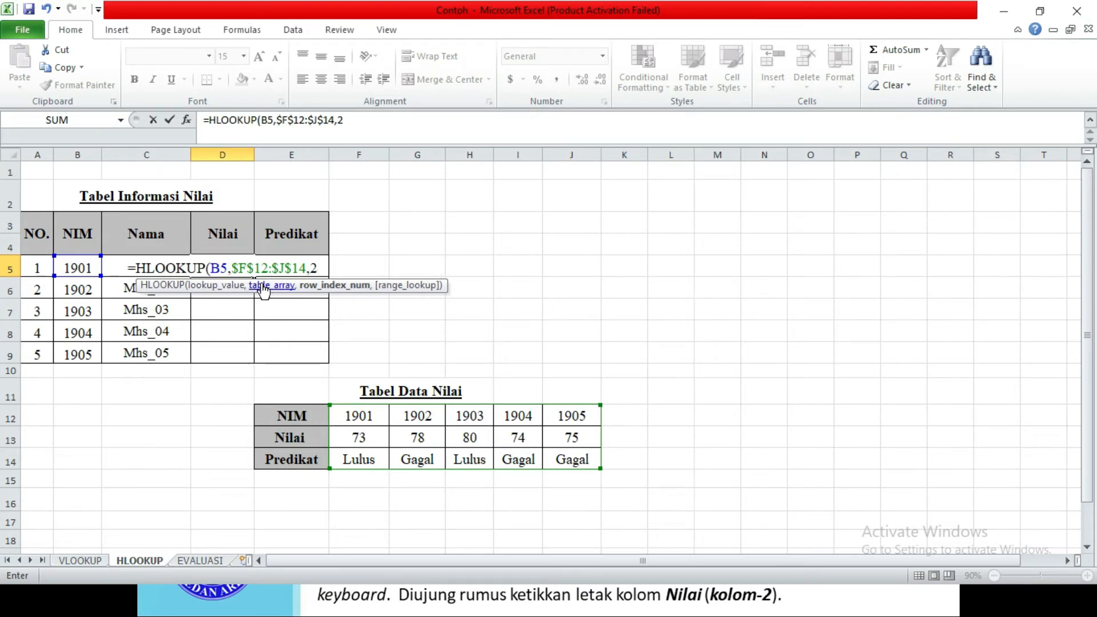
text())
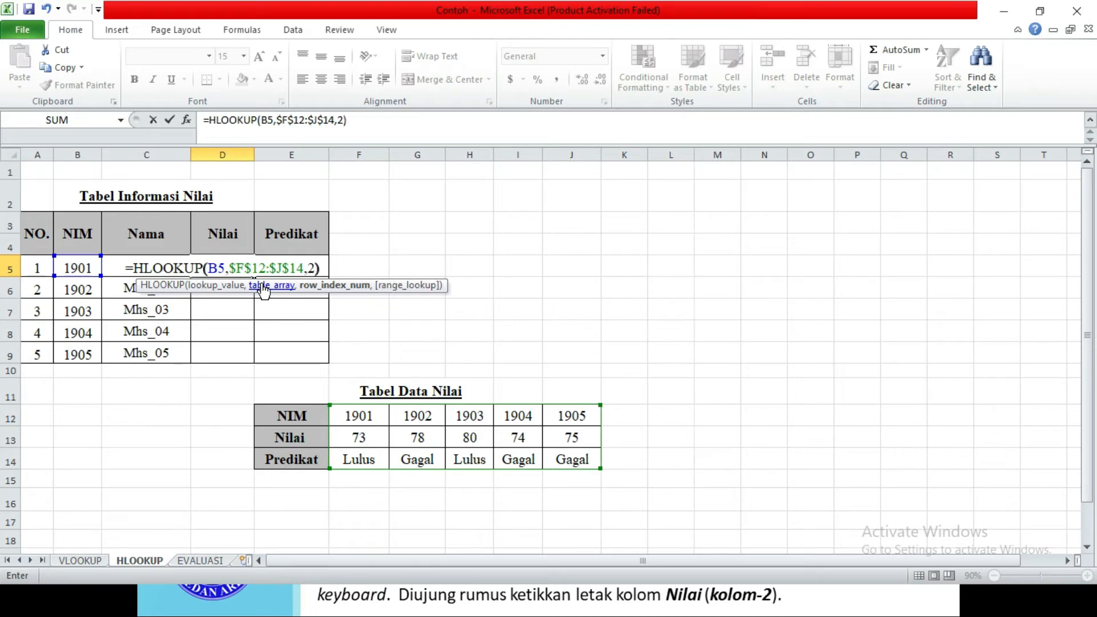
key(Return)
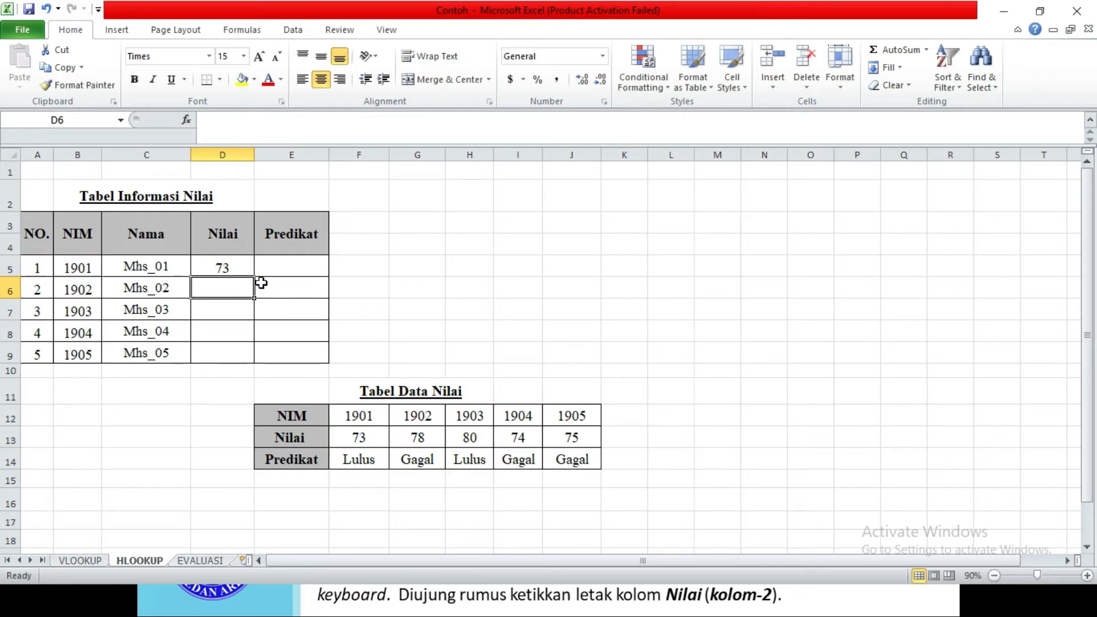
- Fill the Nilai formula from D5 down to D9
click(225, 269)
click(237, 292)
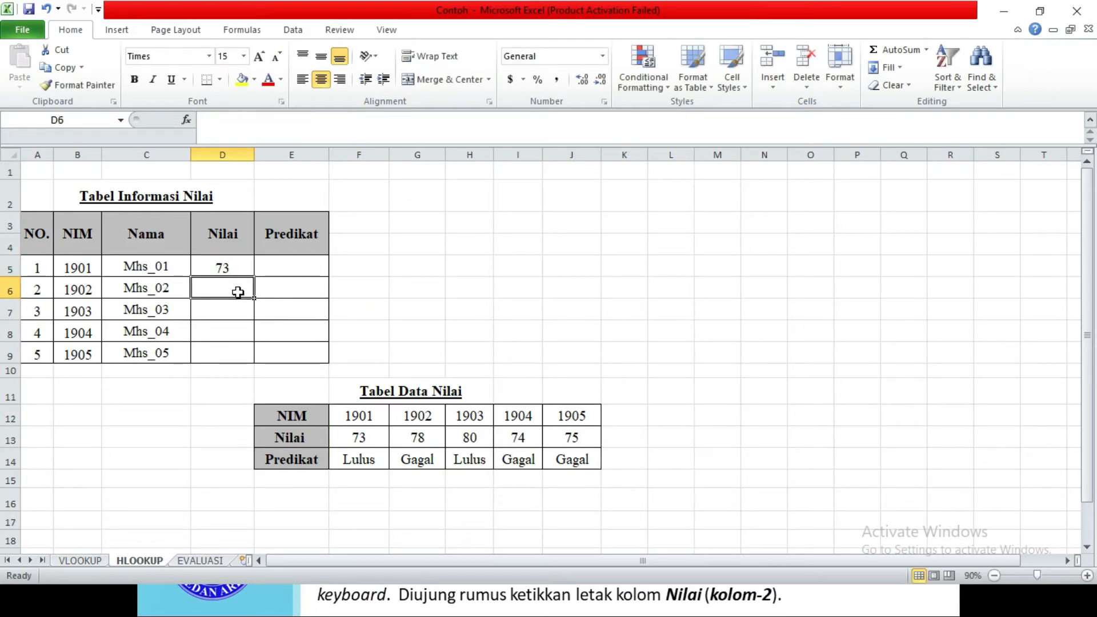
click(228, 269)
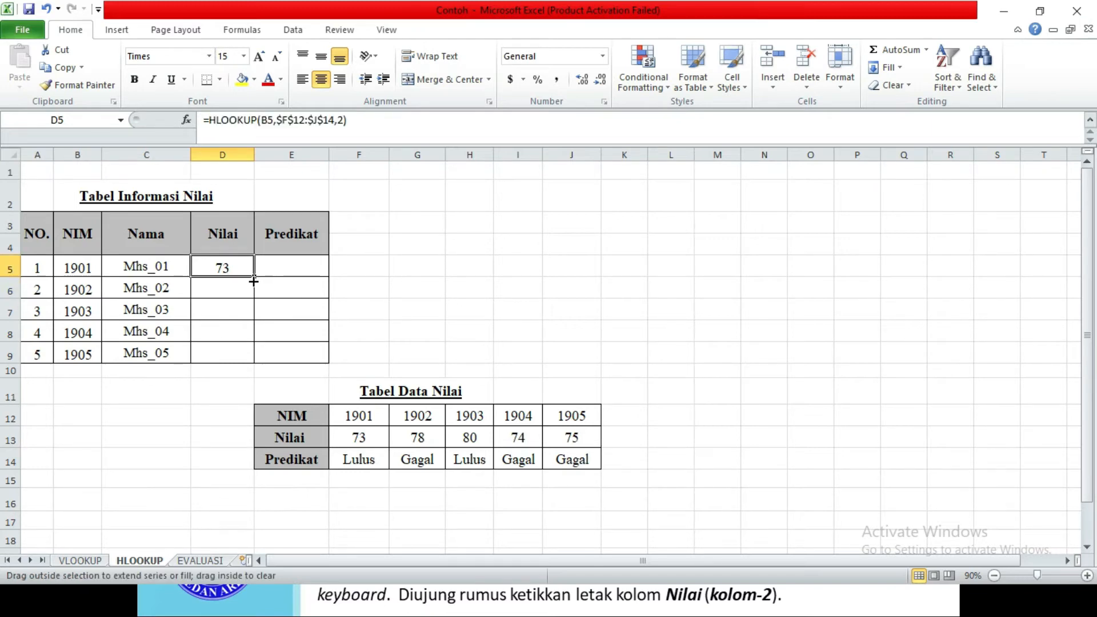
drag(254, 281, 248, 367)
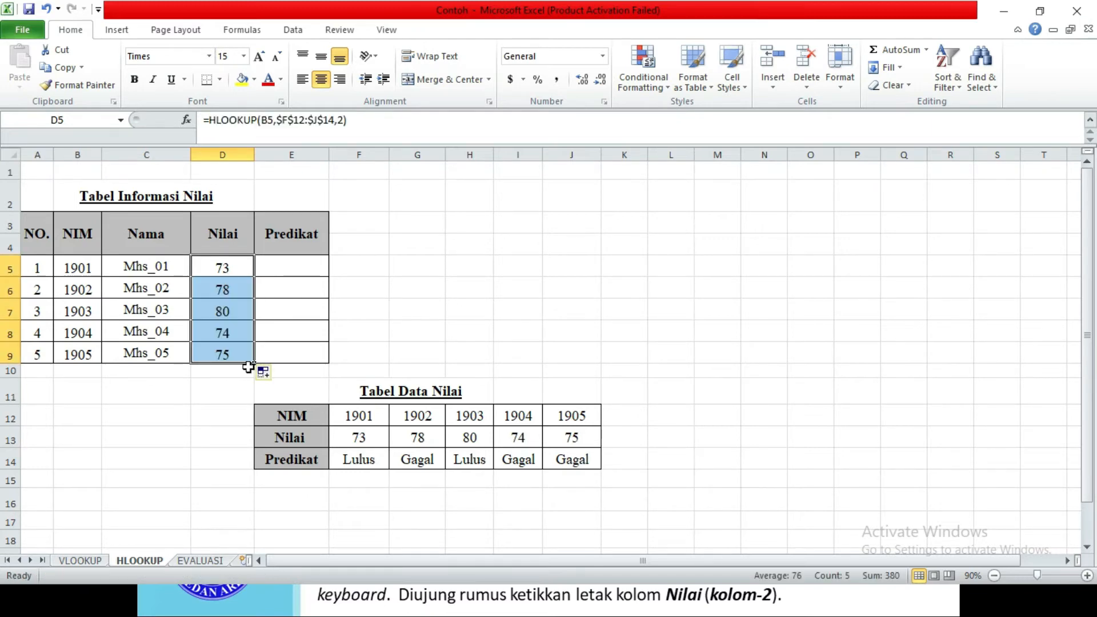
- Start an HLOOKUP formula in E5 under Predikat with B5 as the lookup value
click(257, 288)
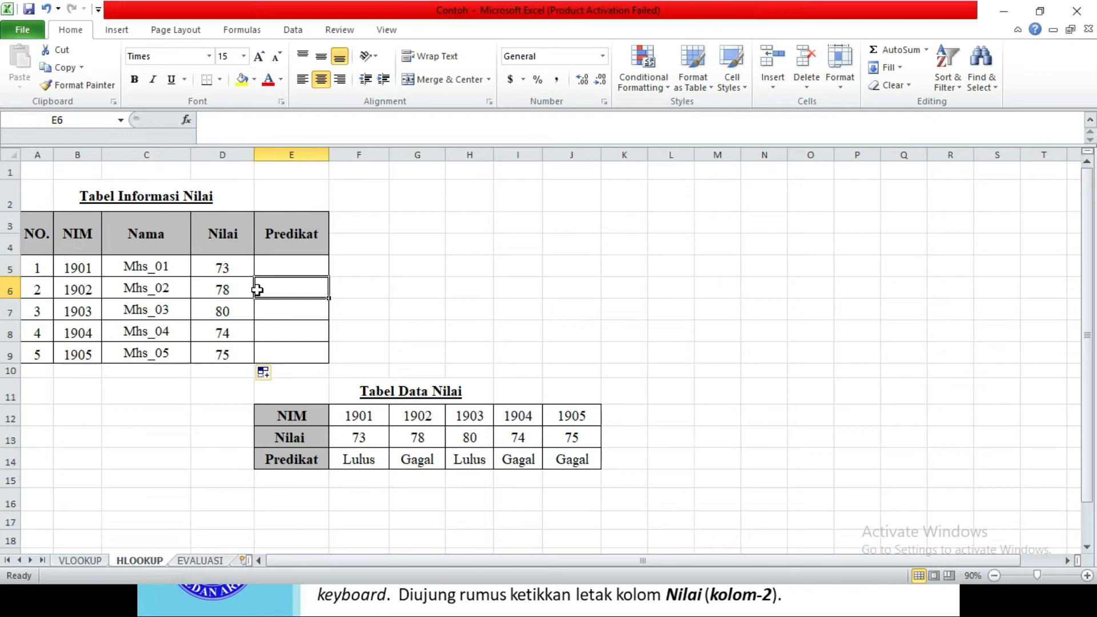
click(299, 271)
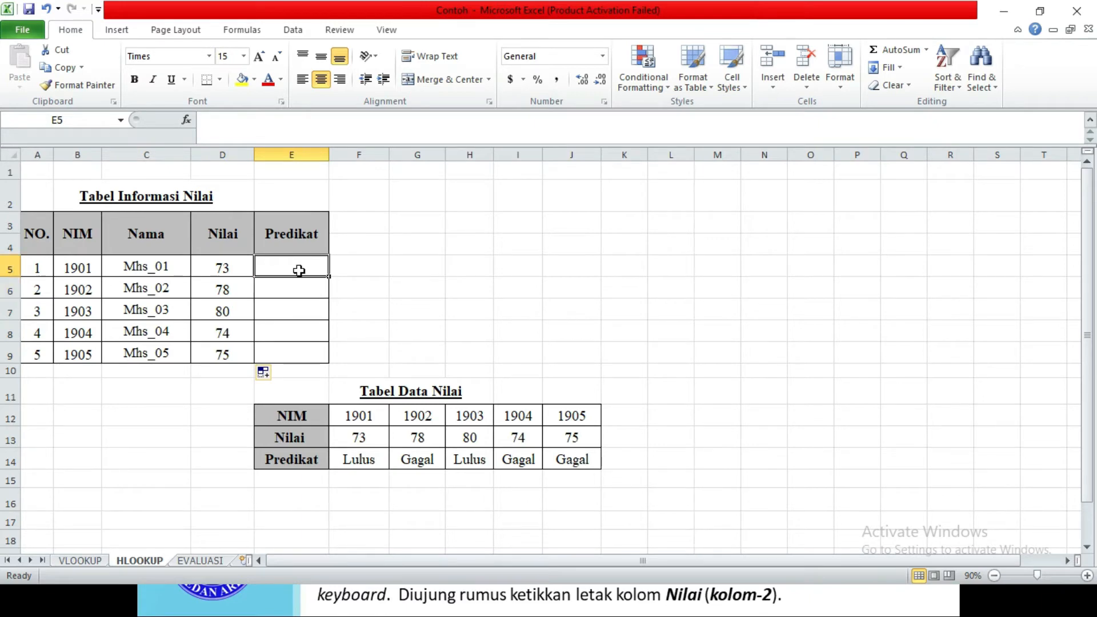
text(=)
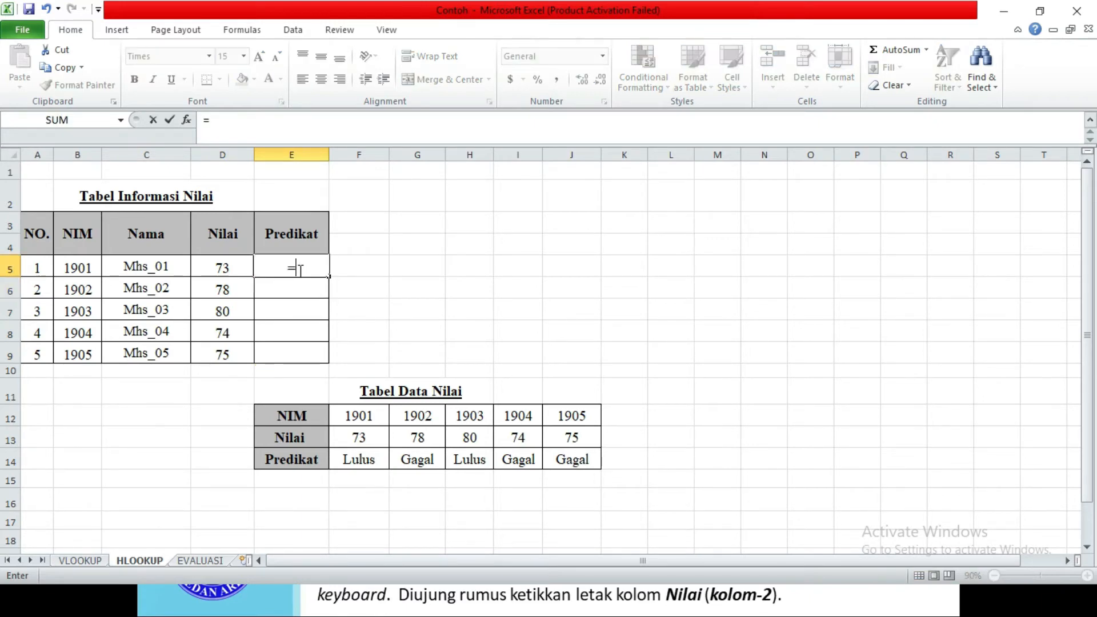
text(hl)
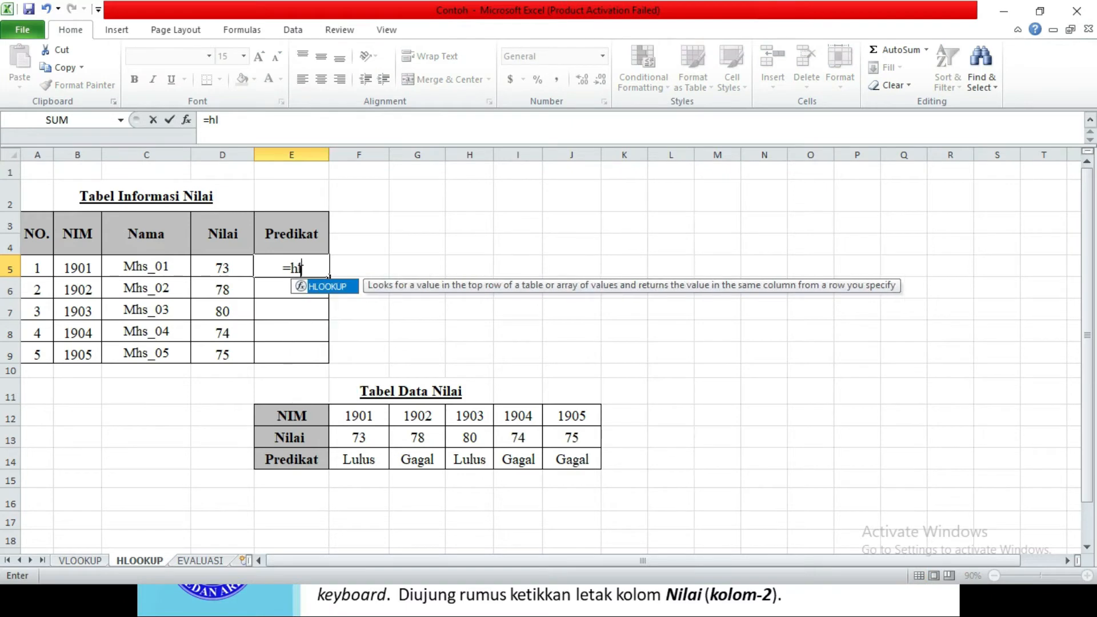
key(Tab)
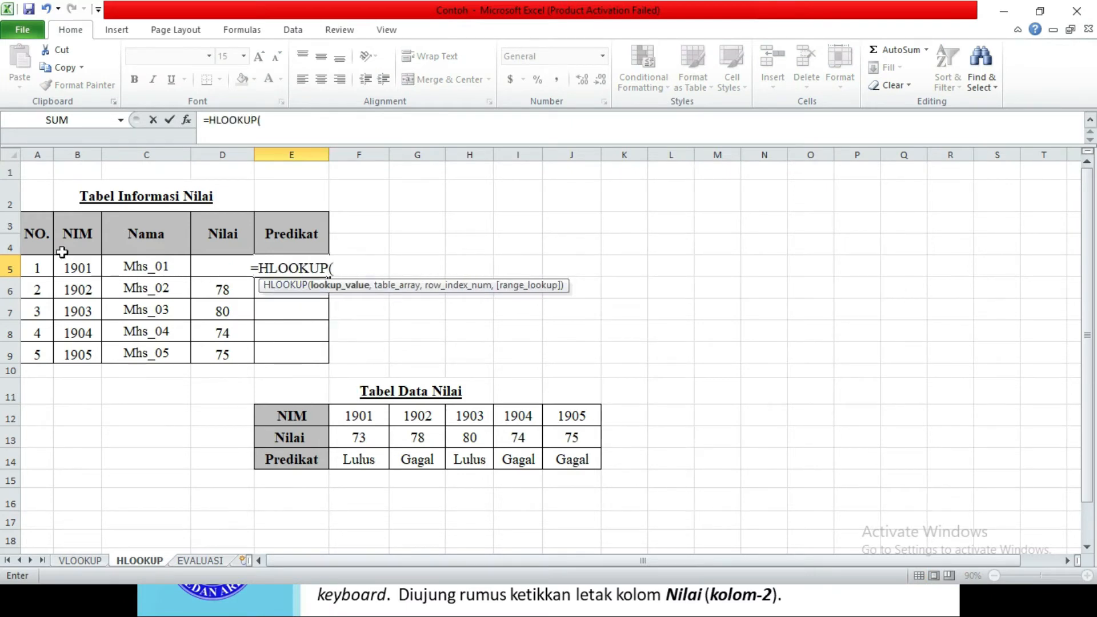
click(80, 272)
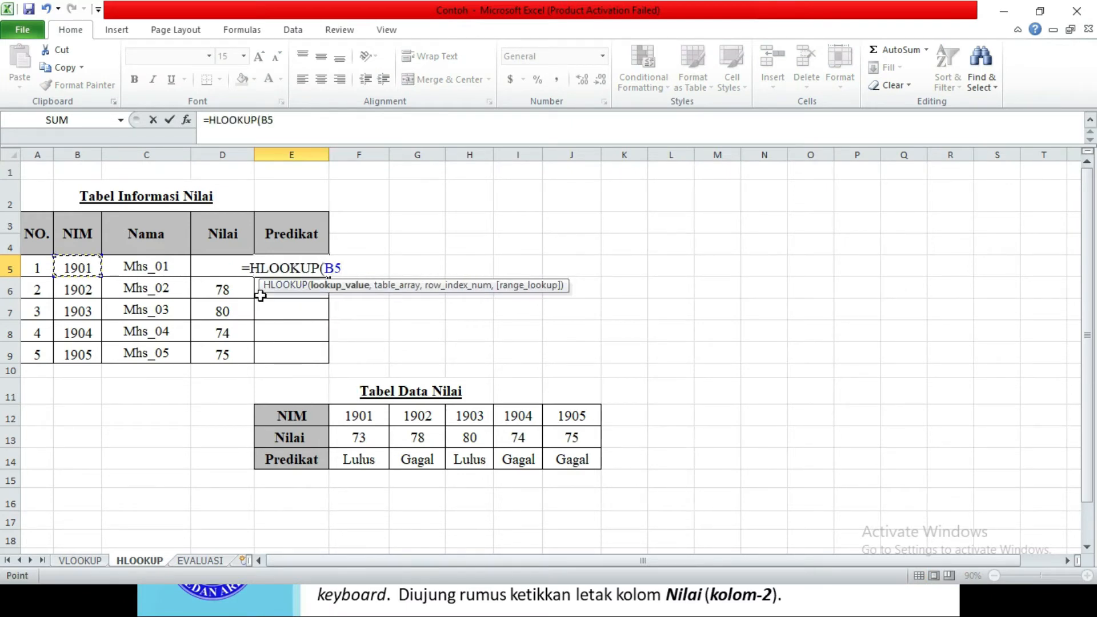
text(,)
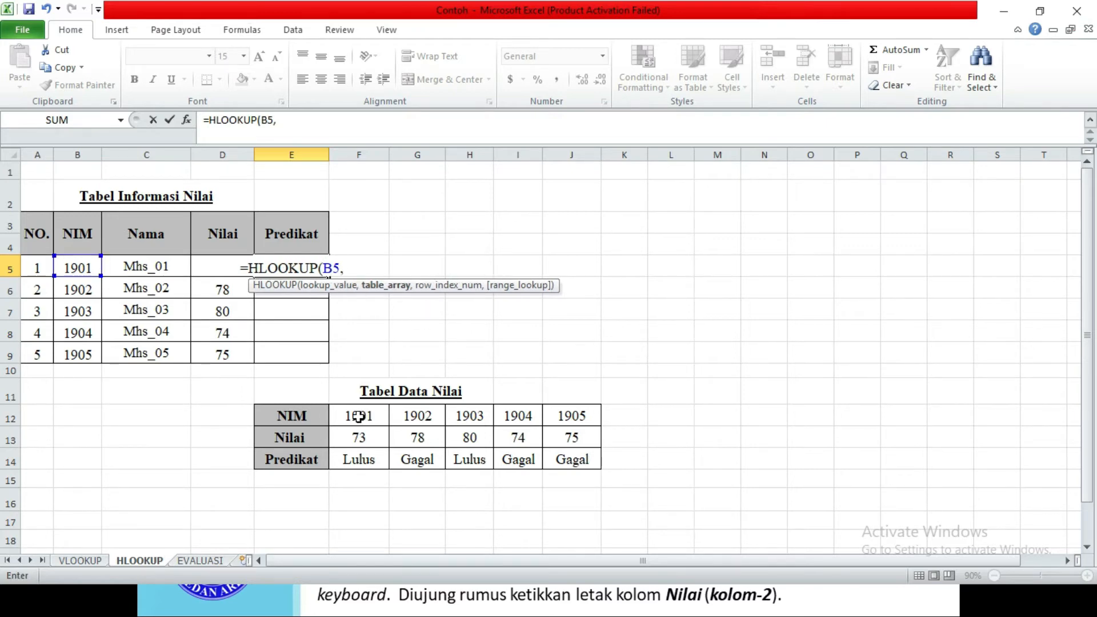
- Complete the E5 formula with the absolute table range $F$12:$J$14 and row index 3
drag(362, 417, 570, 456)
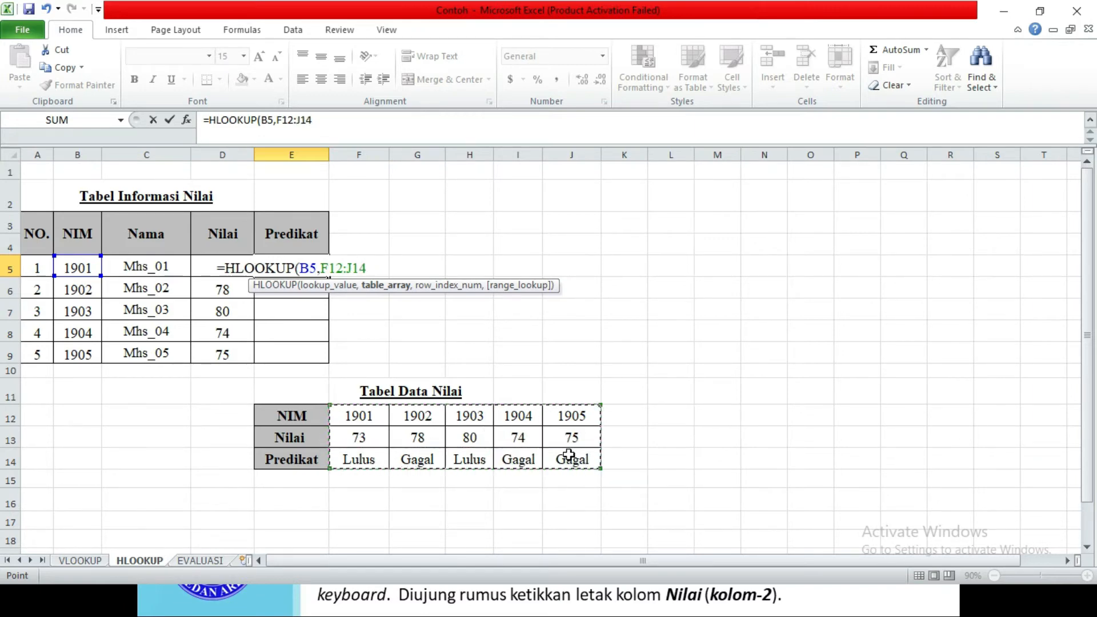
key(F4)
text(,)
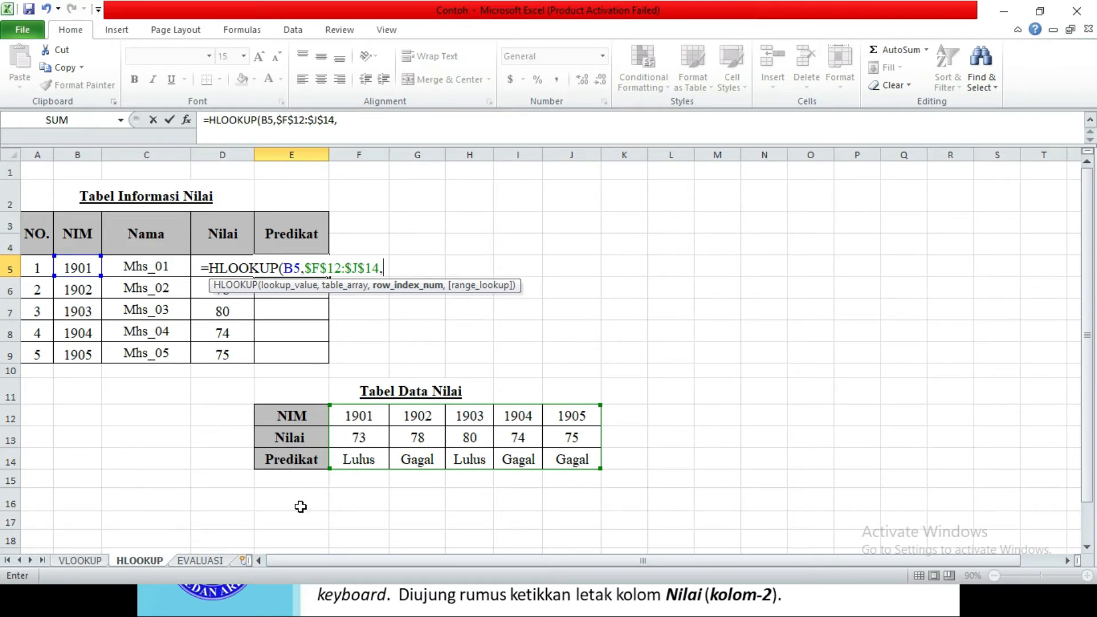
text(3)
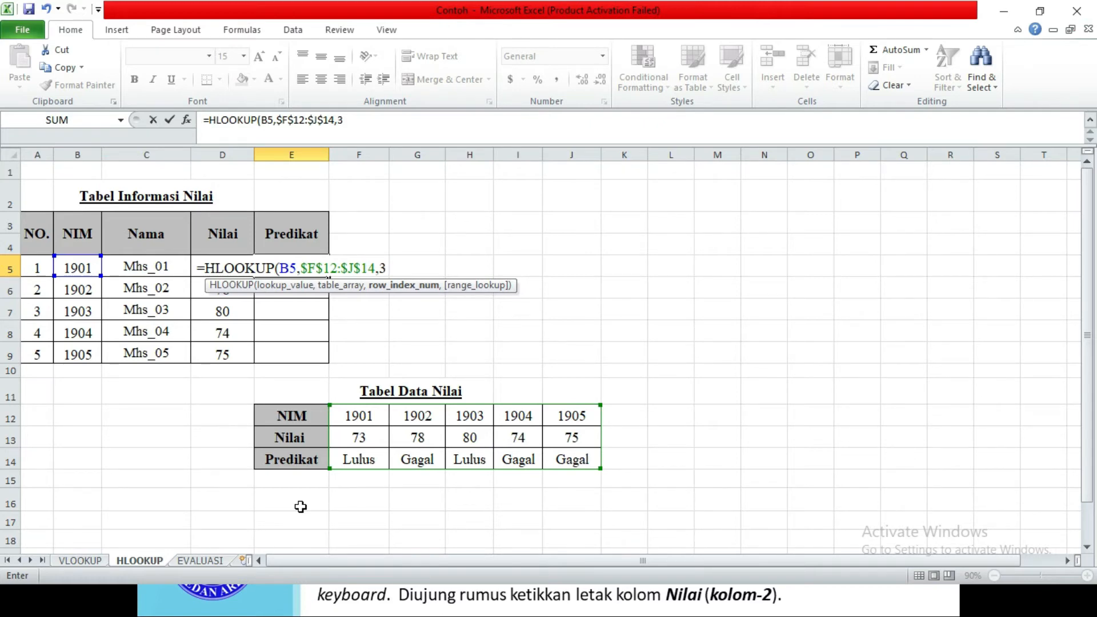
text())
key(Return)
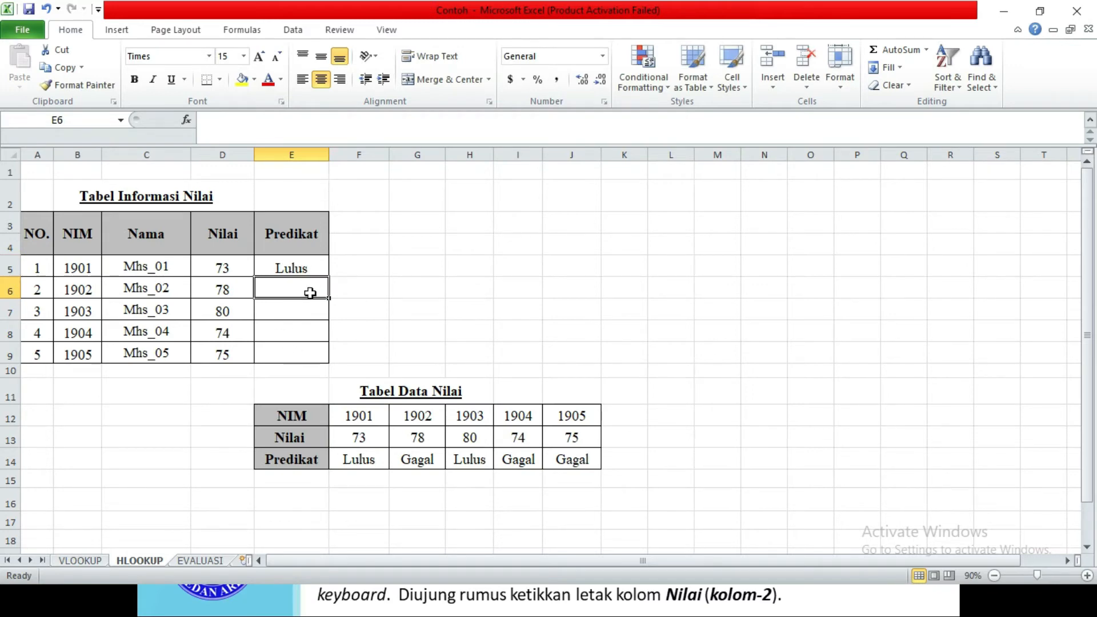
- Fill the Predikat formula from E5 down to E9
click(309, 270)
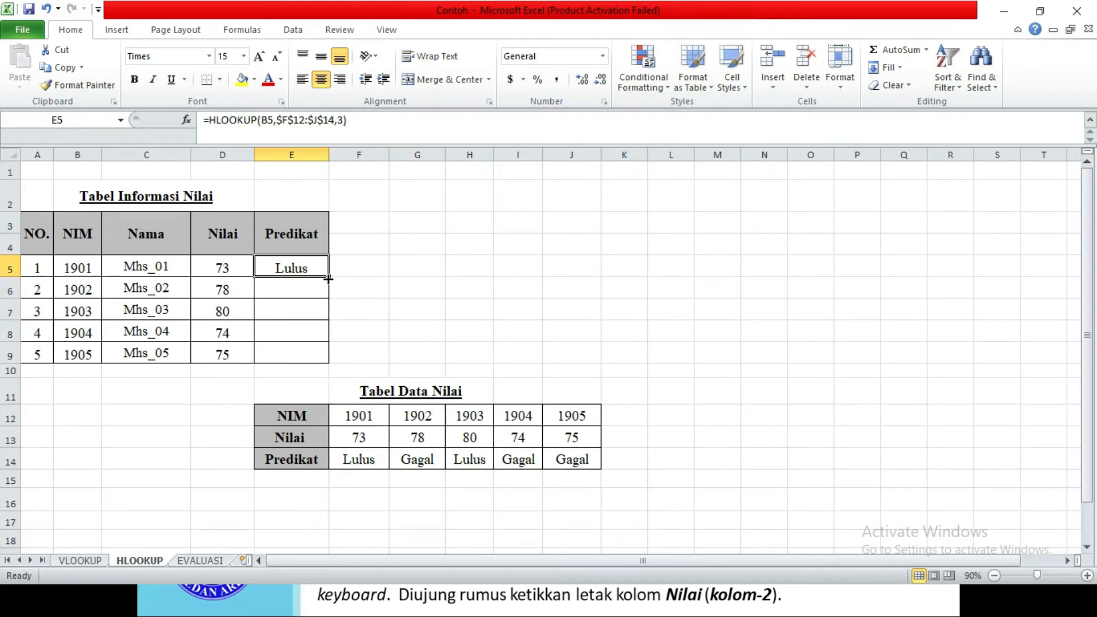
drag(329, 279, 329, 364)
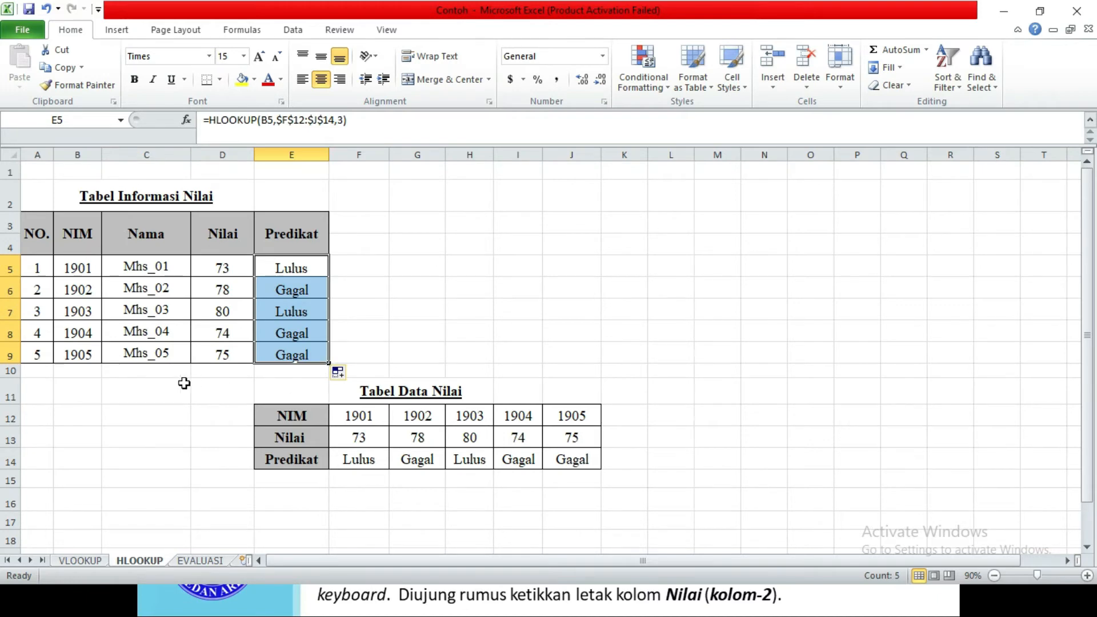
click(174, 408)
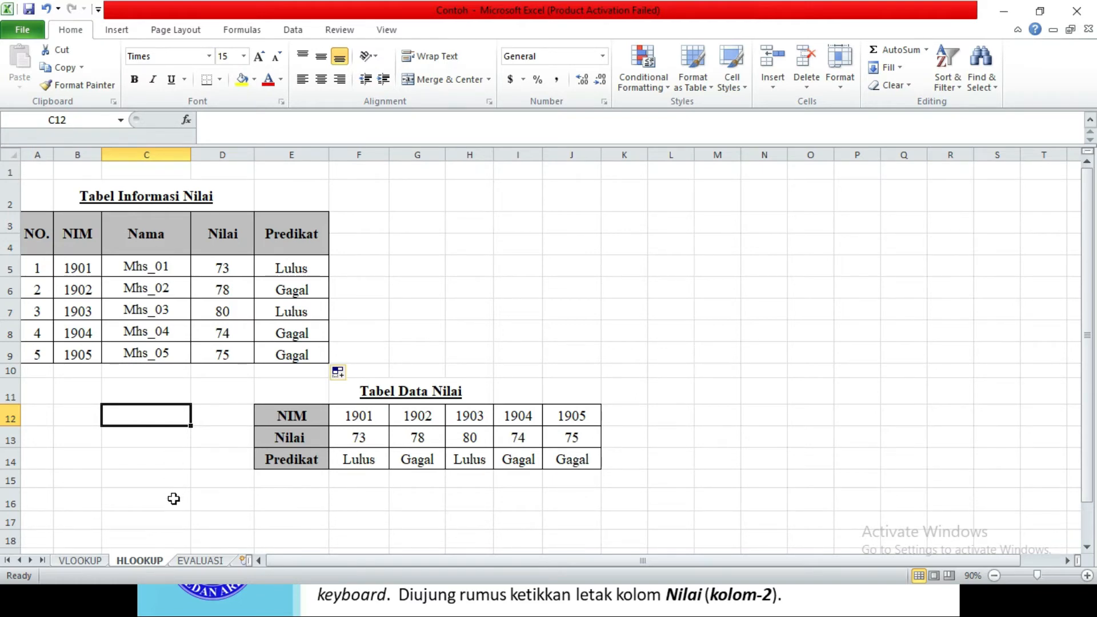
- Open the EVALUASI sheet and examine the empty Nama Ruang, Nama Pengawas, Nilai and Predikat columns of Tabel Informasi Hasil Ujian
click(210, 559)
click(223, 346)
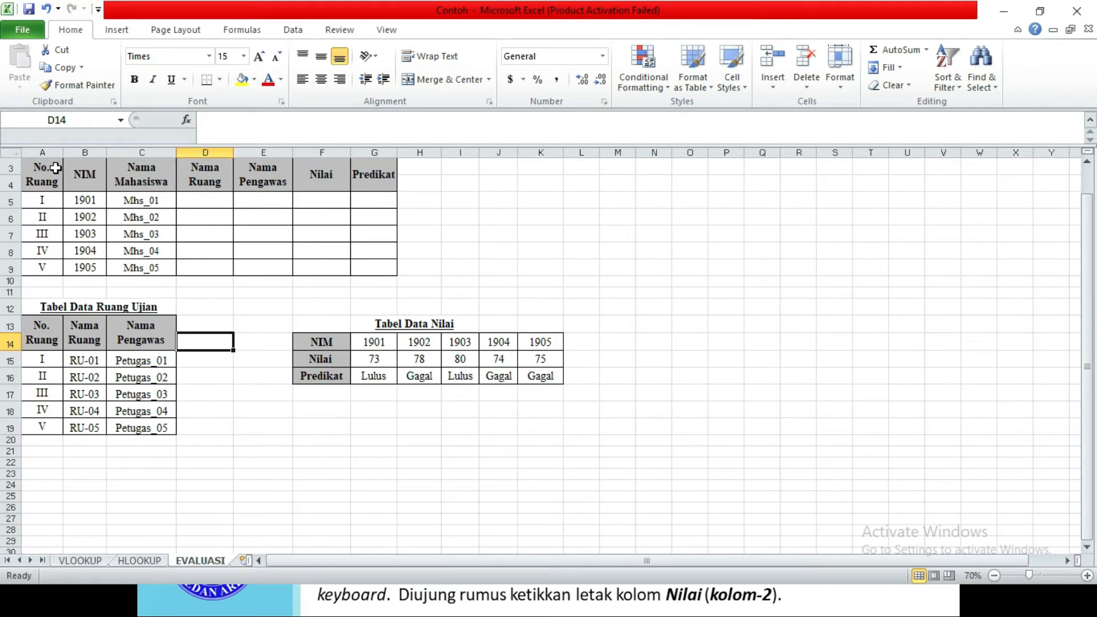
drag(220, 206, 375, 270)
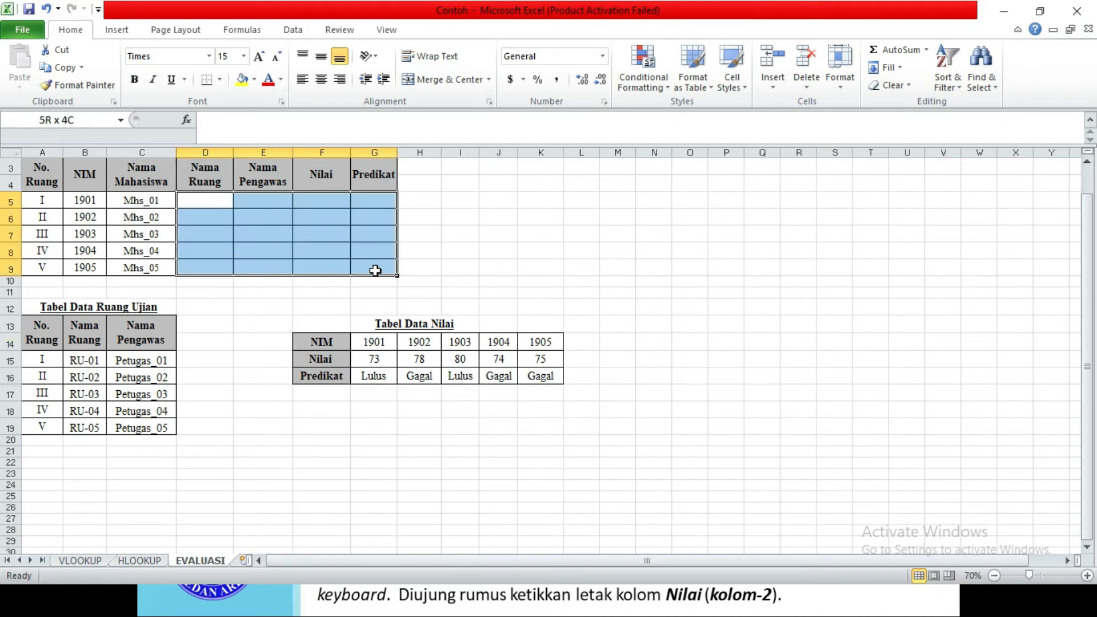
click(236, 207)
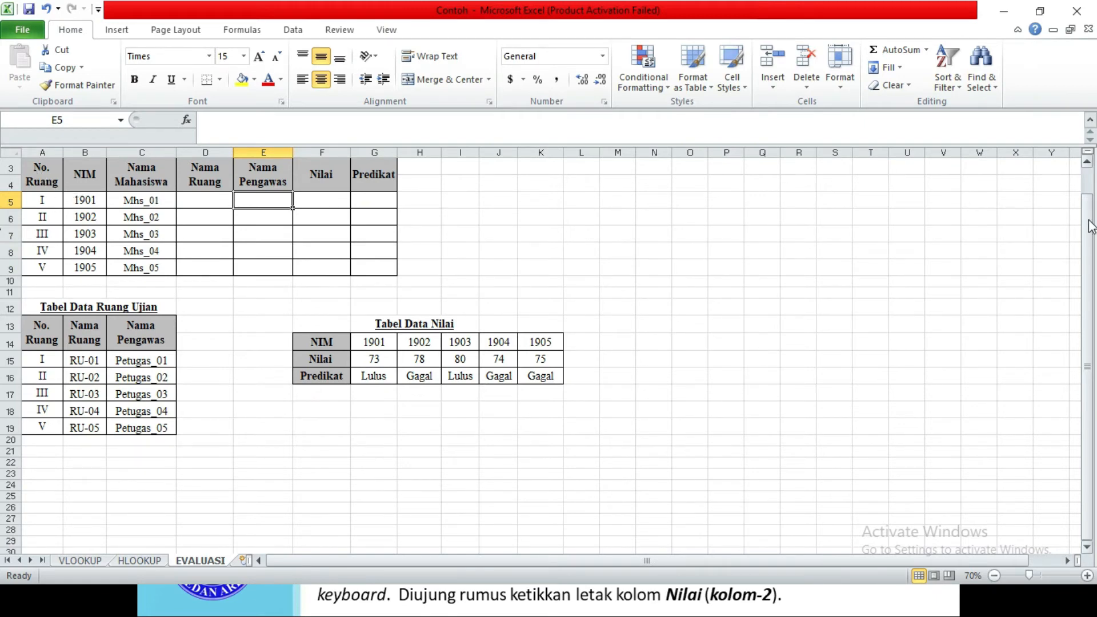
drag(1092, 223, 1088, 193)
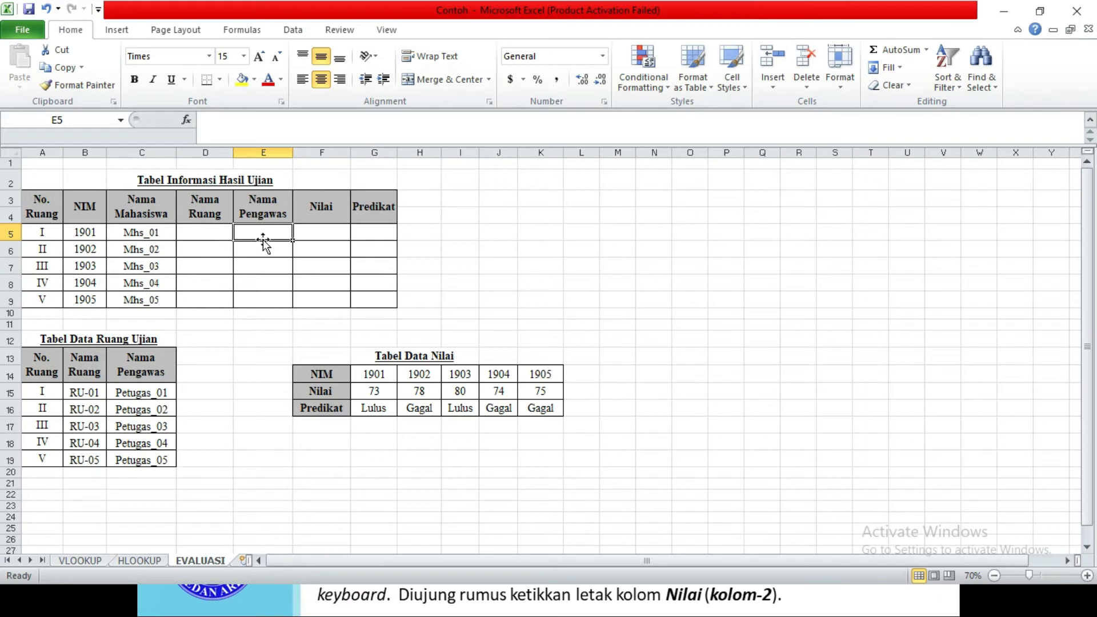
click(207, 228)
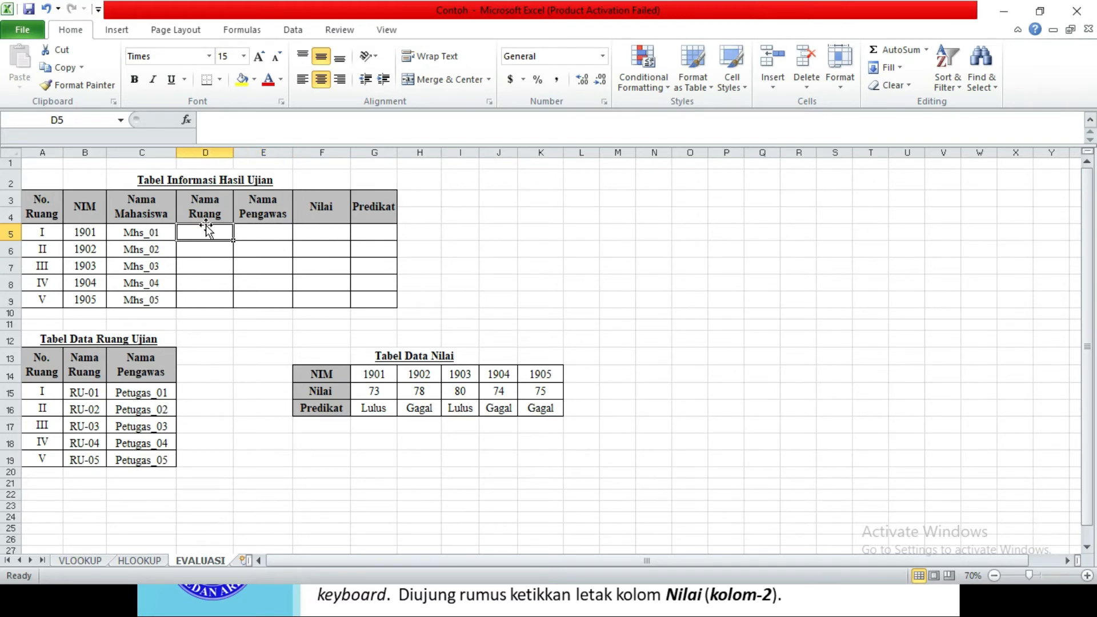
click(251, 221)
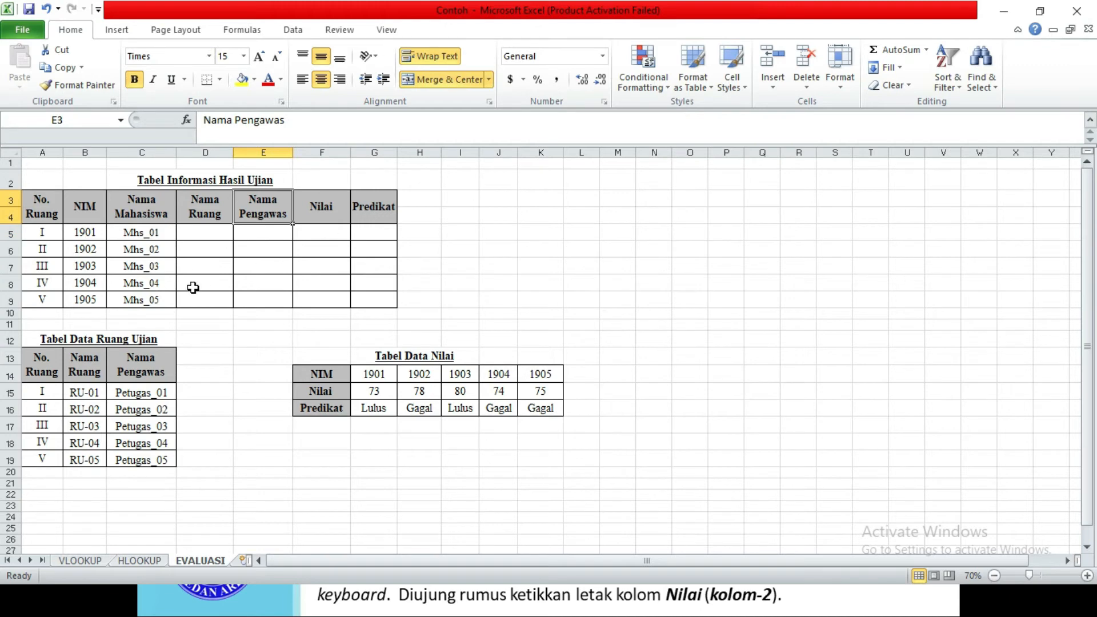
- Start a VLOOKUP formula in D5 under Nama Ruang with A5 as the lookup value
click(199, 233)
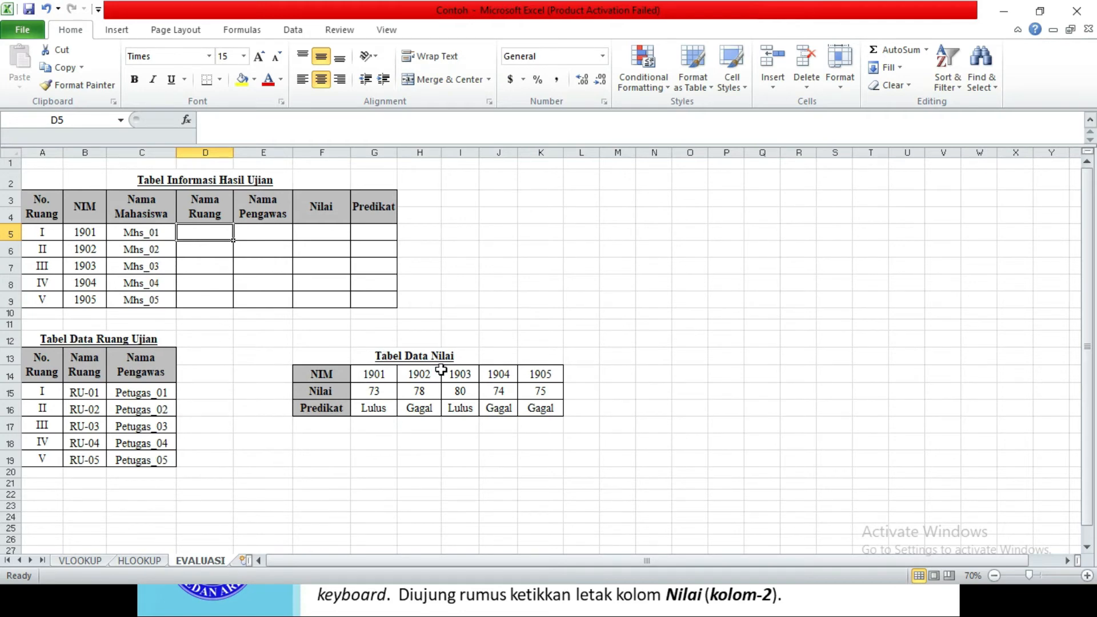
click(202, 259)
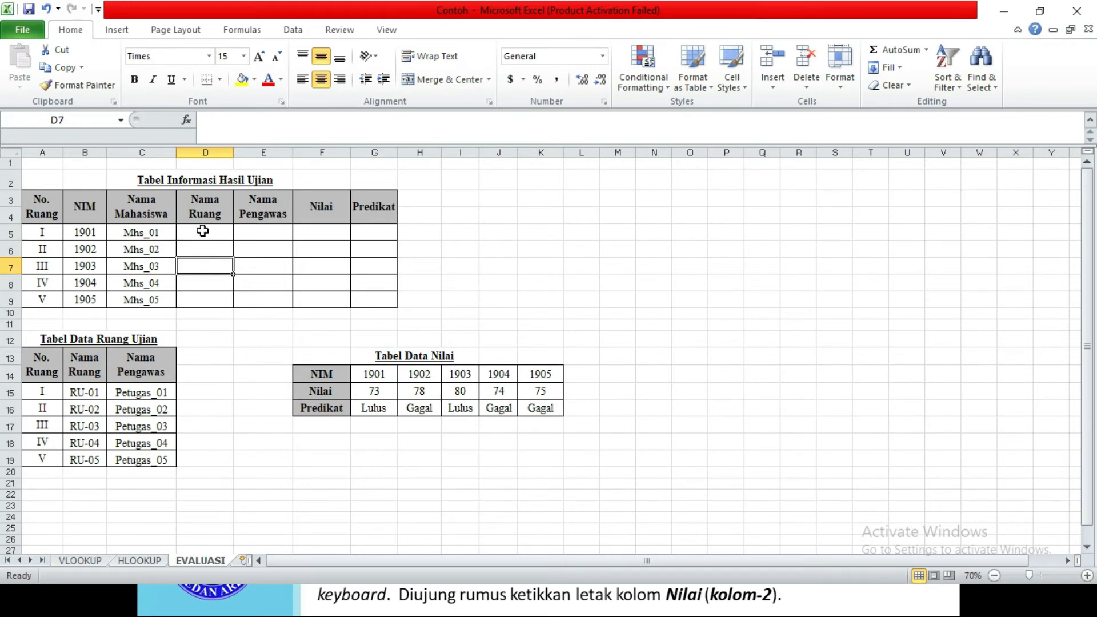
click(203, 231)
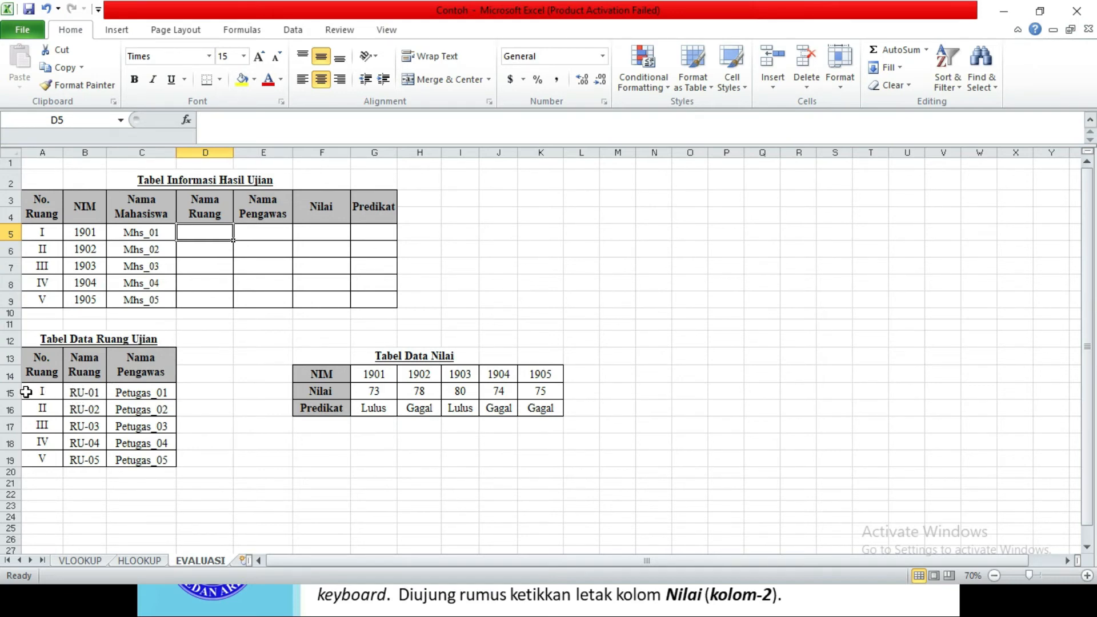
drag(46, 392, 147, 524)
click(146, 387)
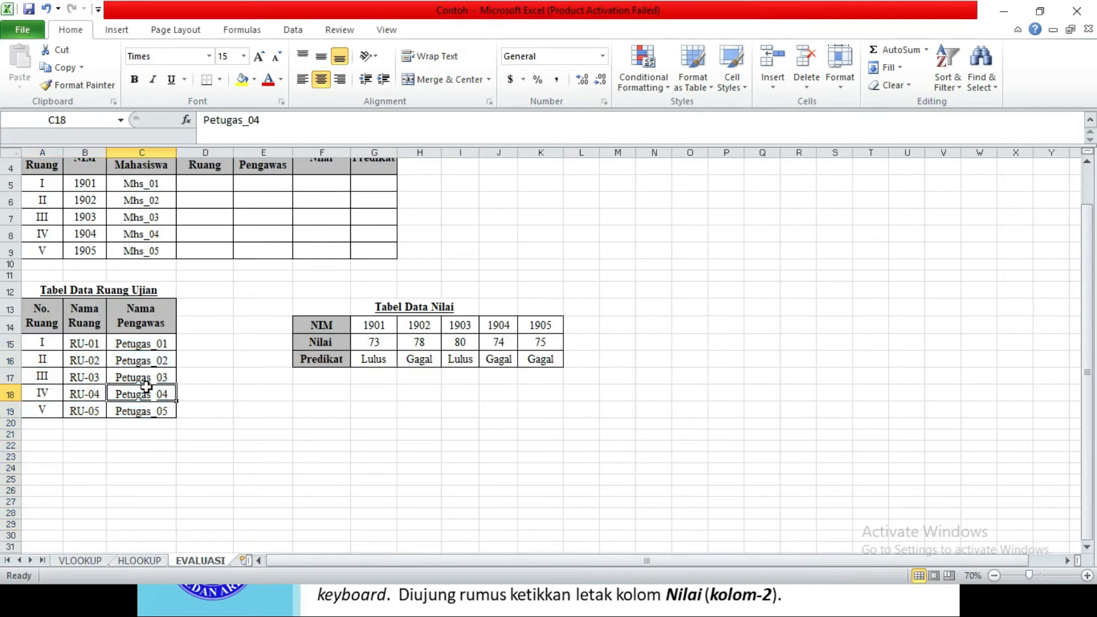
click(198, 188)
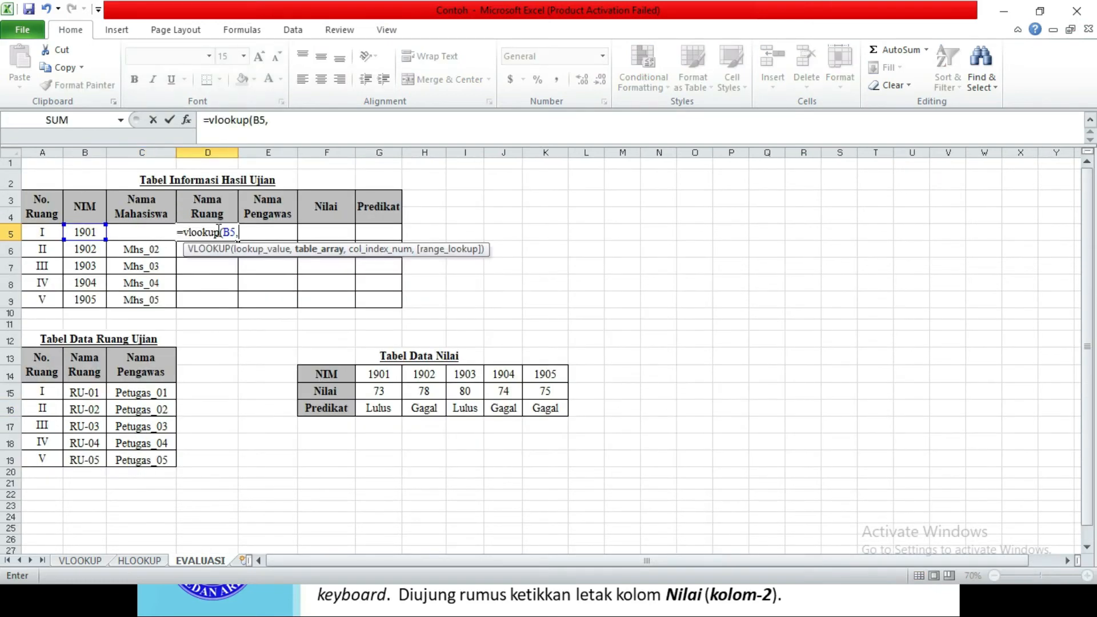
key(BackSpace)
key(BackSpace)
key(BackSpace)
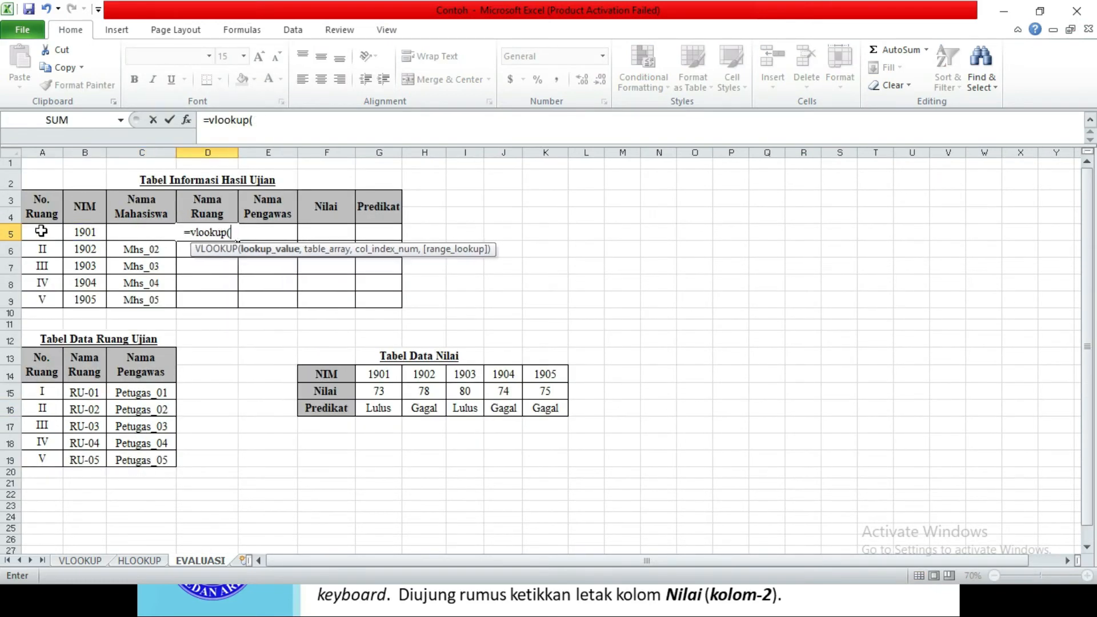
click(45, 231)
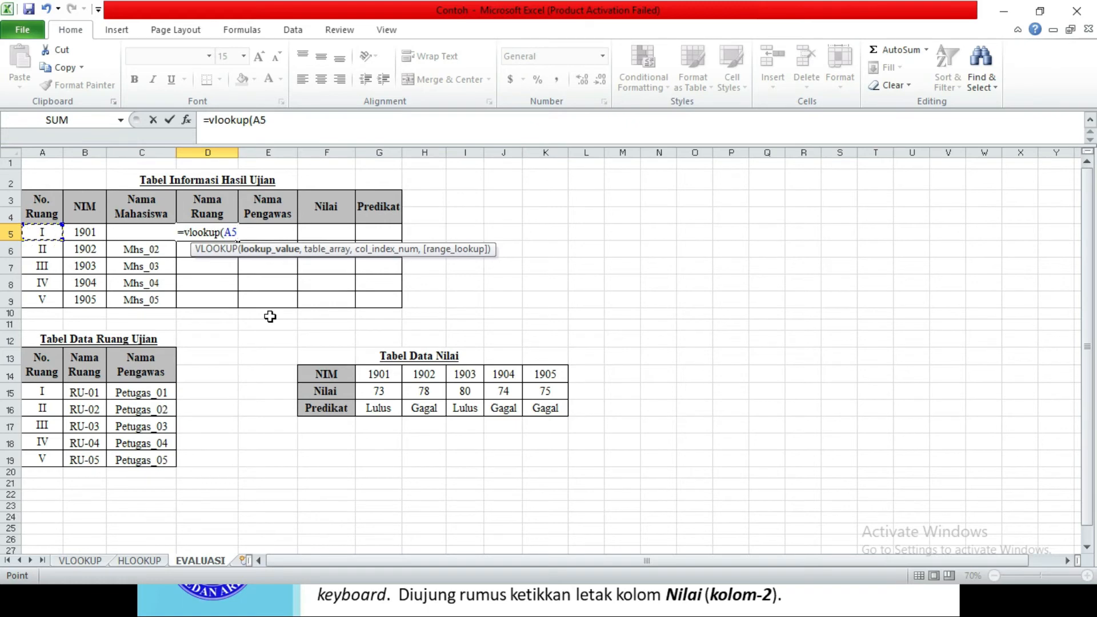
text(,)
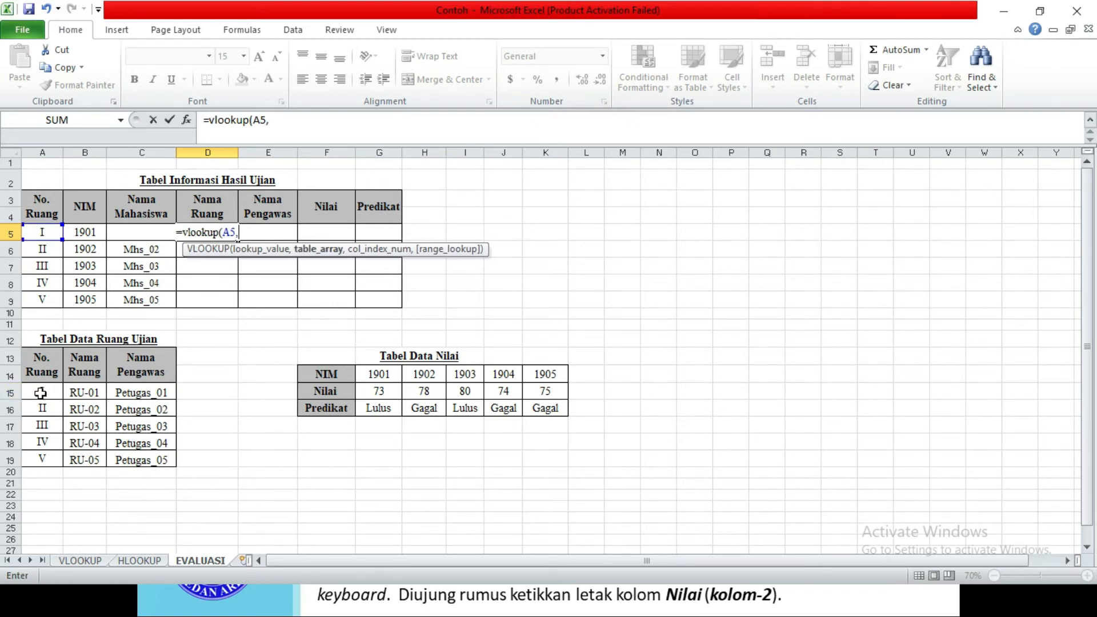
- Complete the D5 formula with the absolute table range $A$15:$C$19 and column index 2, and fill it down to D9
drag(41, 393, 131, 455)
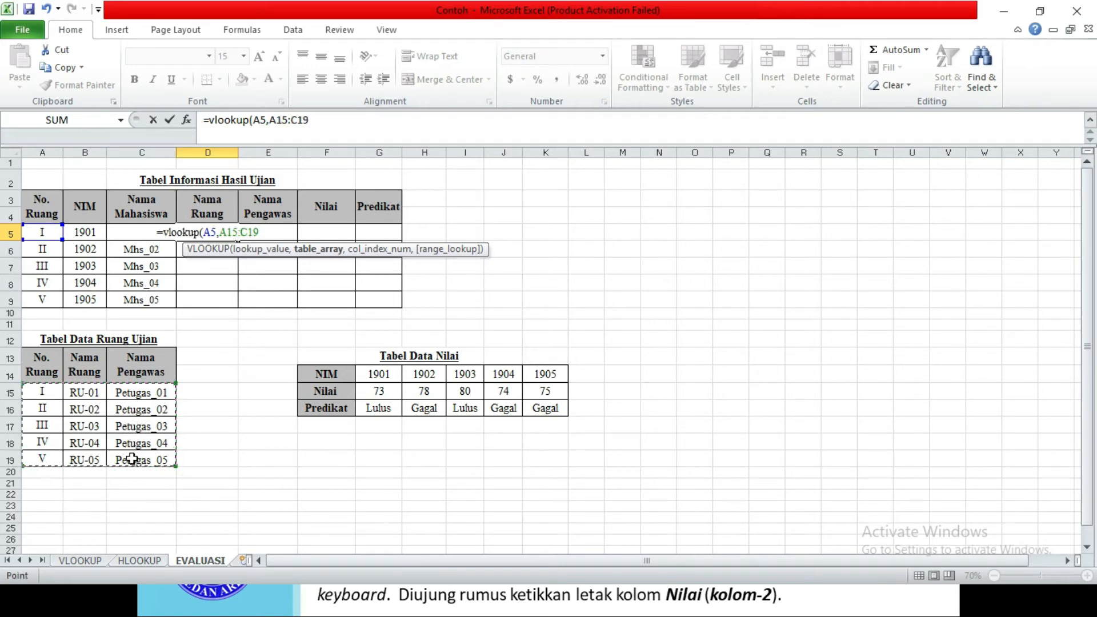
key(F4)
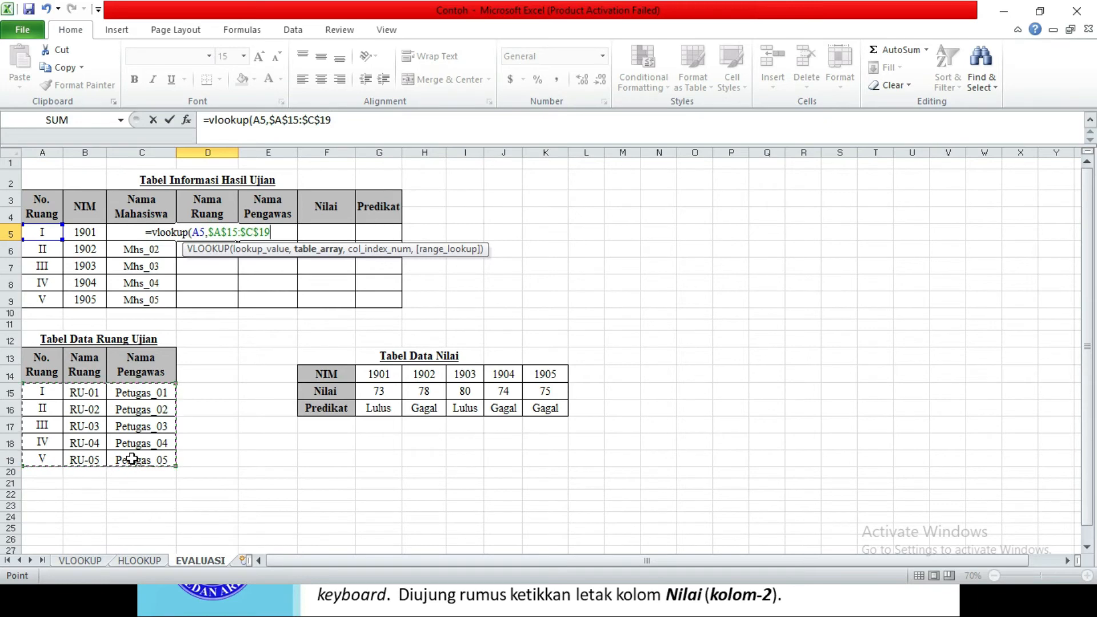
text(,)
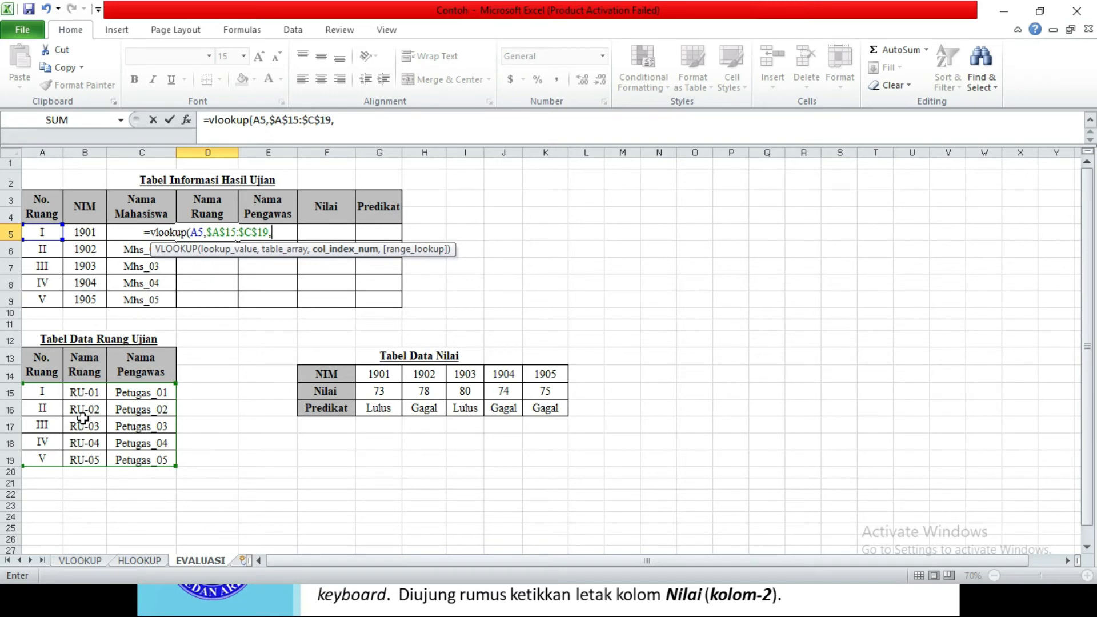
text(2))
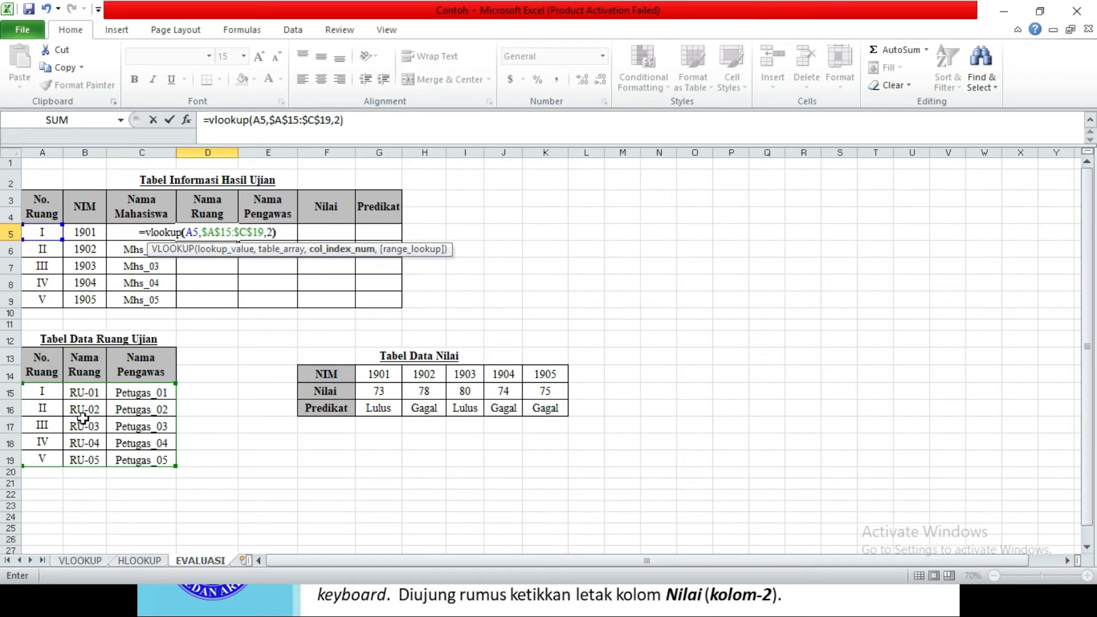
key(Return)
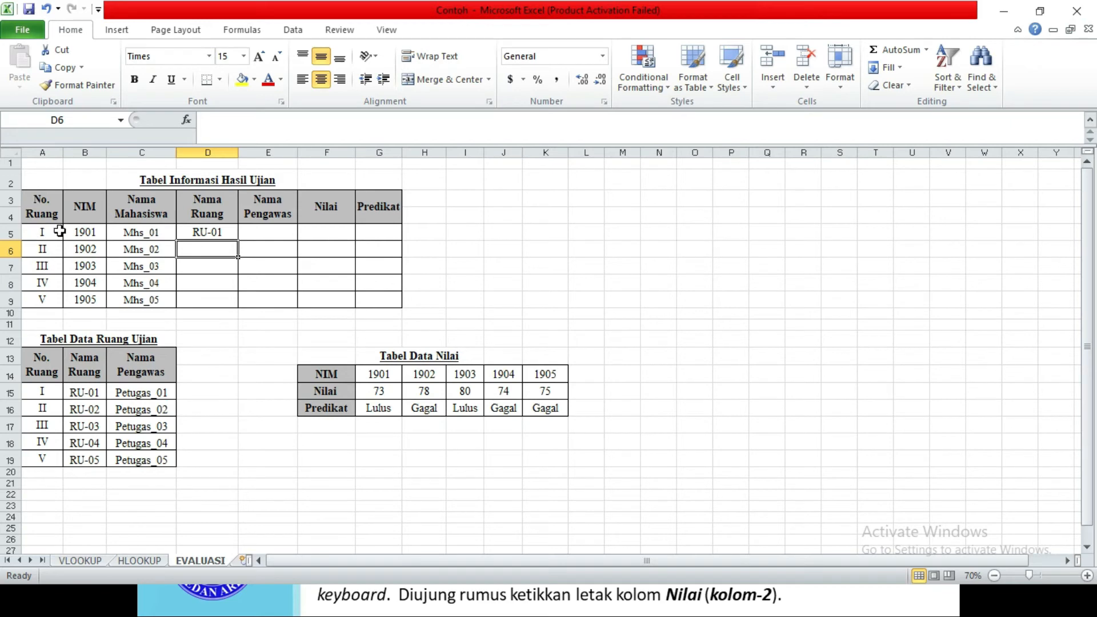
click(221, 235)
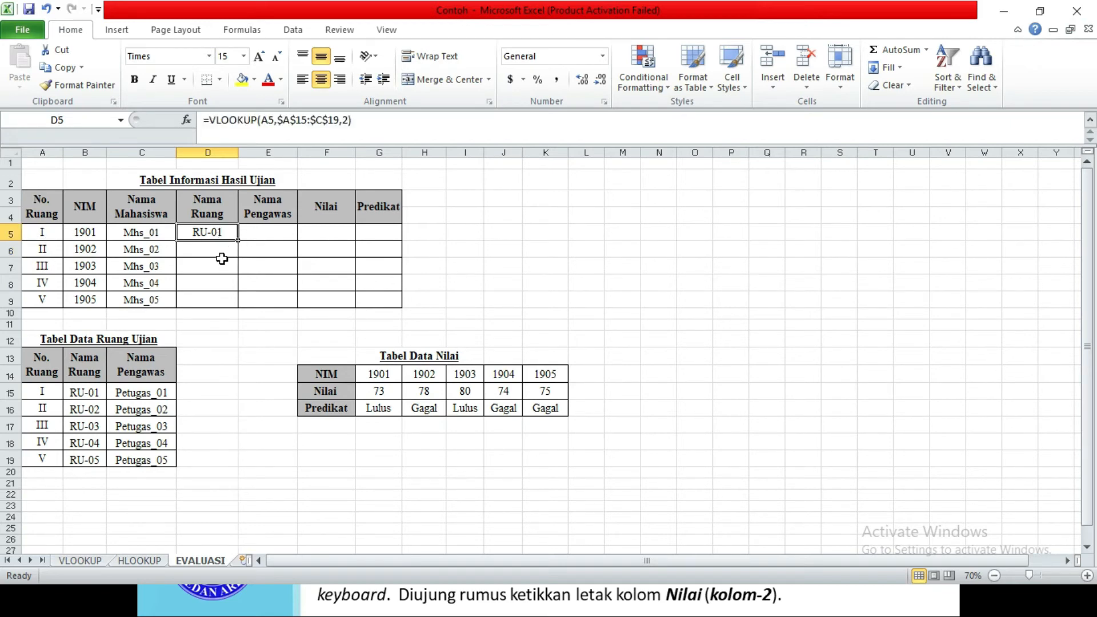
drag(238, 241, 234, 306)
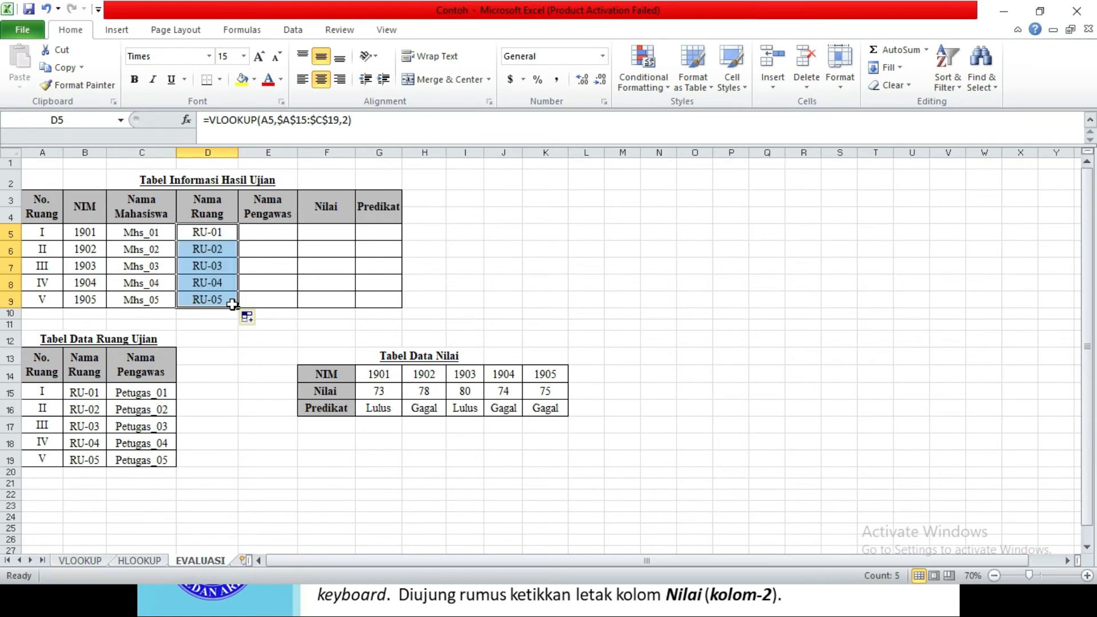
- Start a VLOOKUP formula in E5 under Nama Pengawas with A5 as the lookup value
click(277, 235)
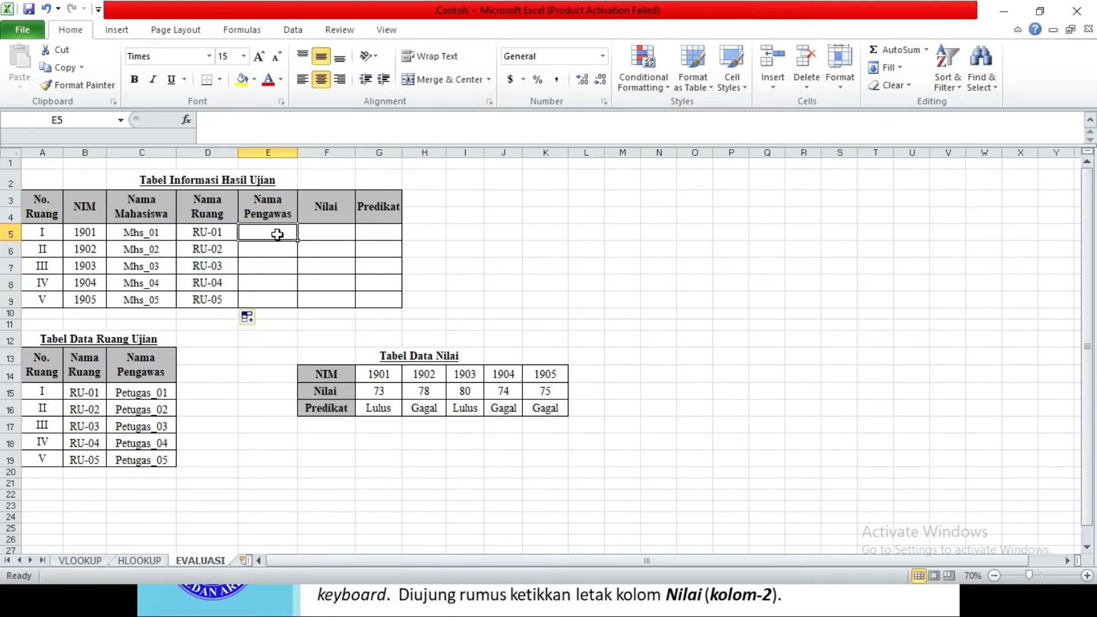
text(=)
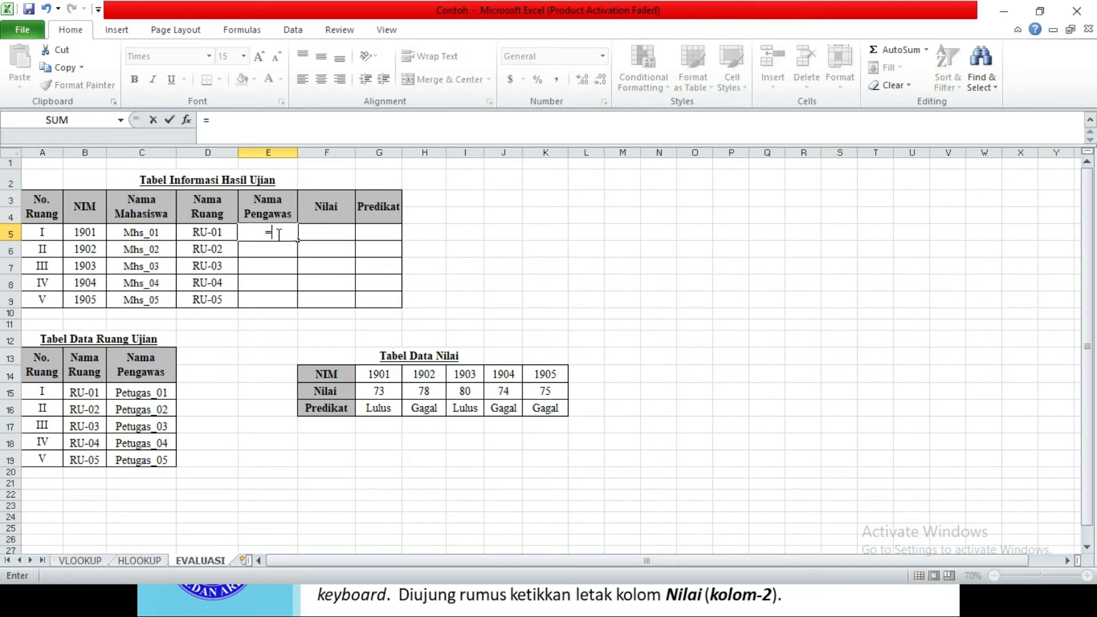
text(V)
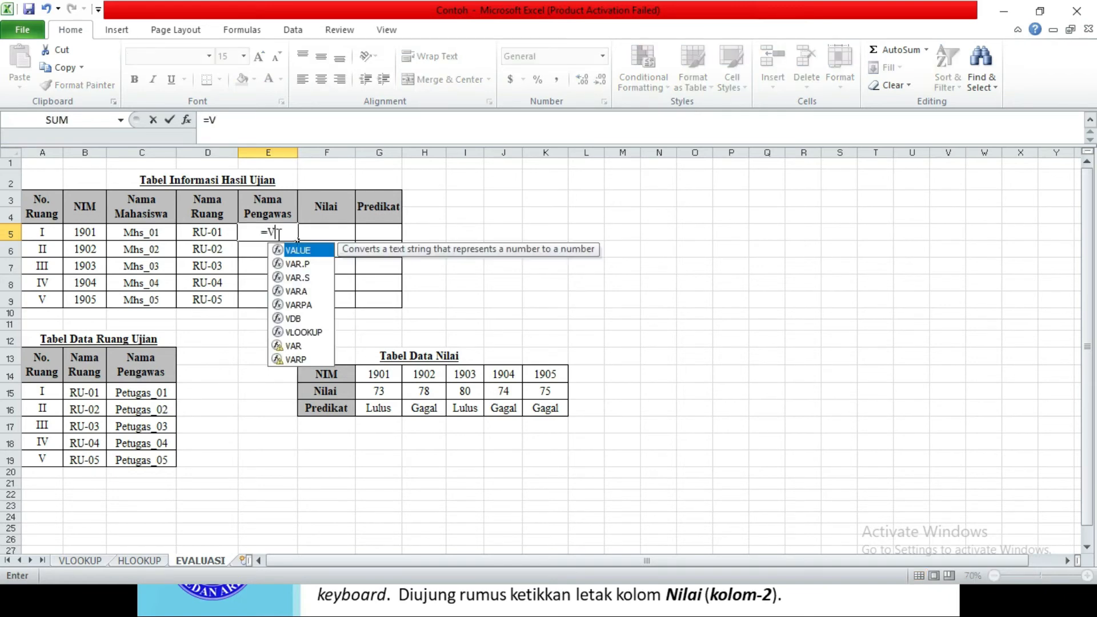
text(L)
key(Tab)
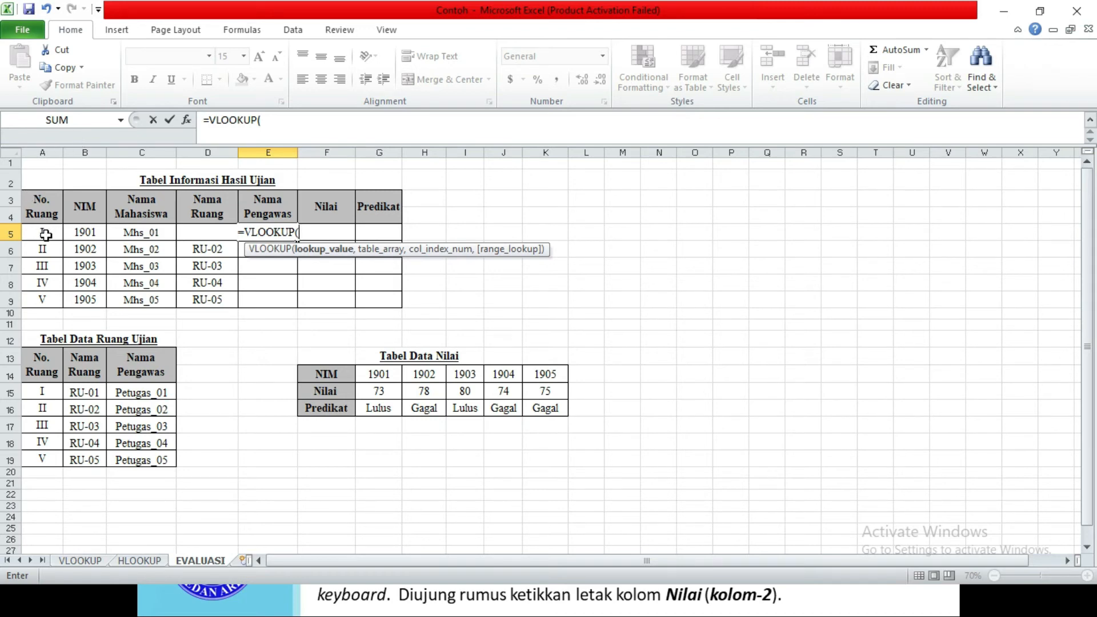
click(46, 234)
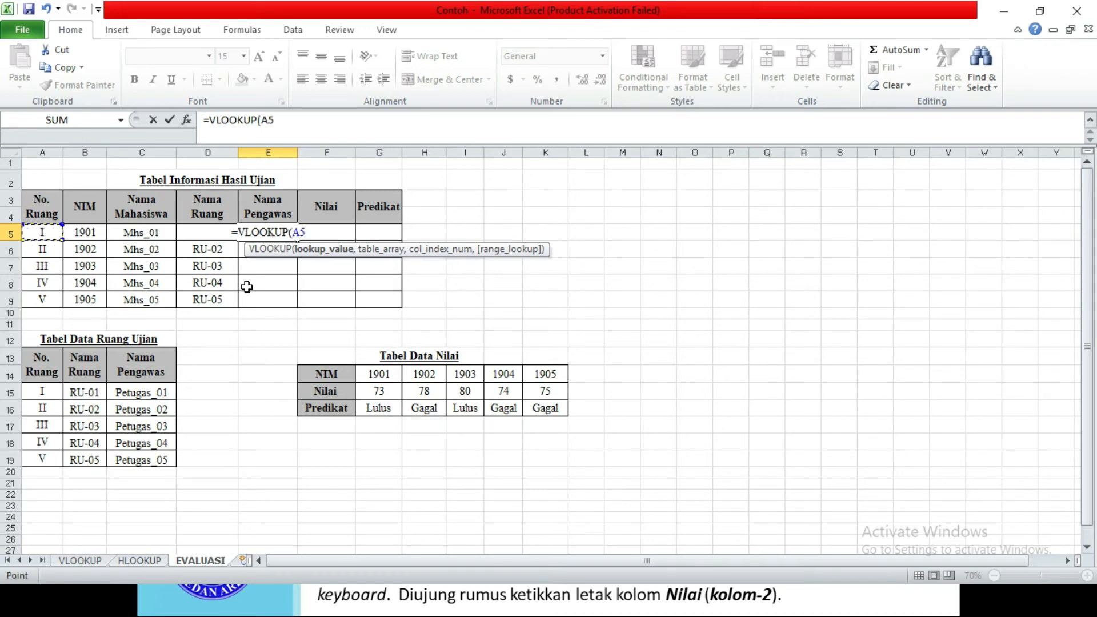
text(,)
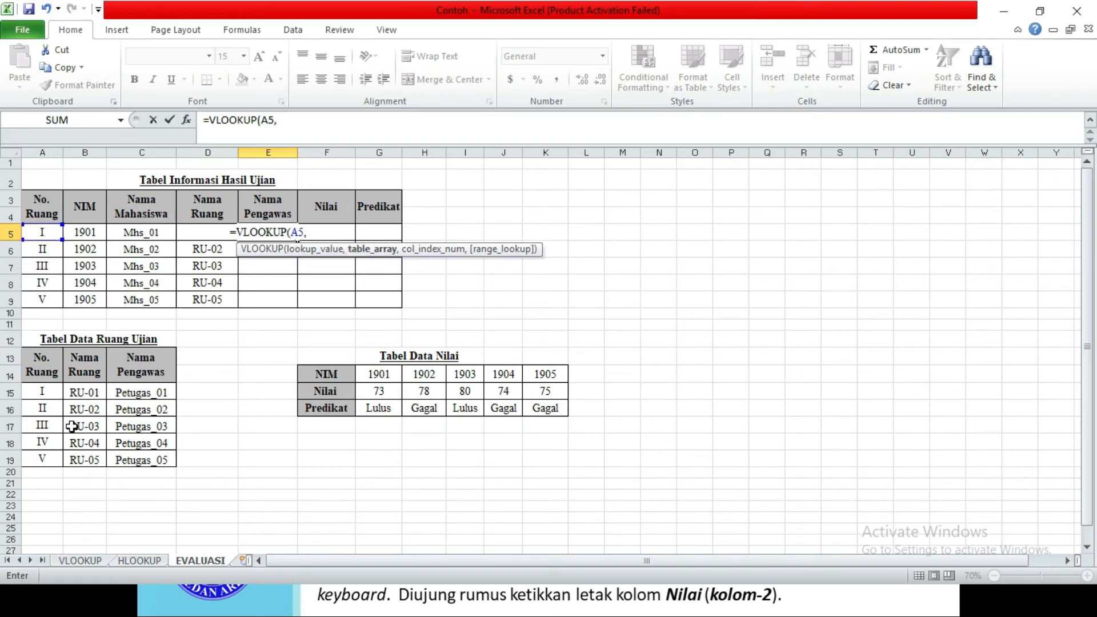
- Complete the E5 formula with the relative table range A15:C19 and column index 3, and fill it down to E9
drag(40, 393, 130, 460)
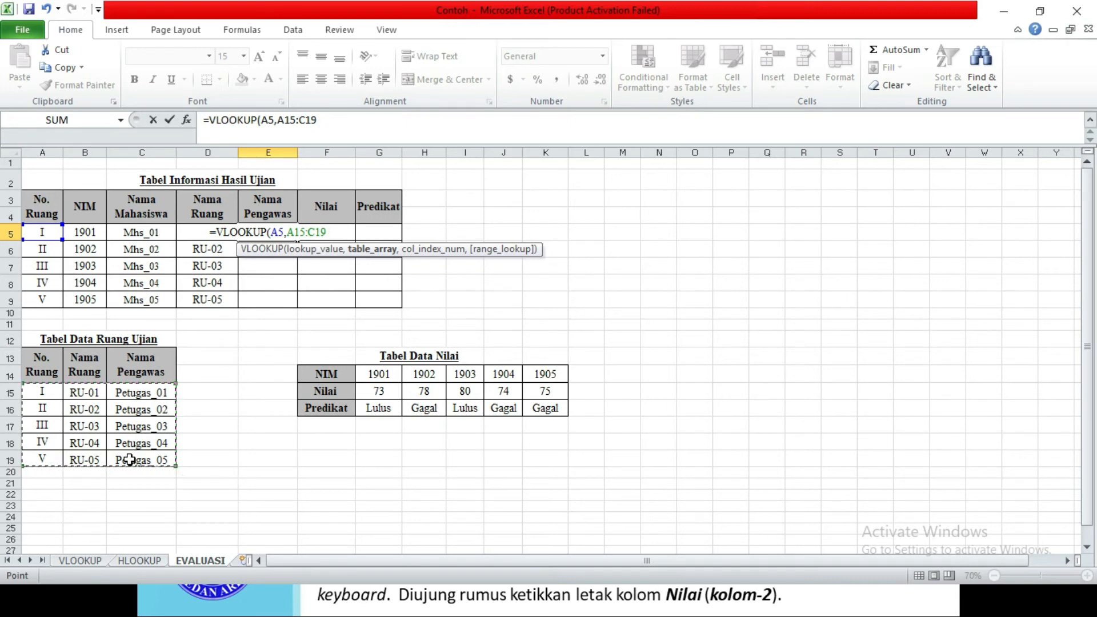
text(,)
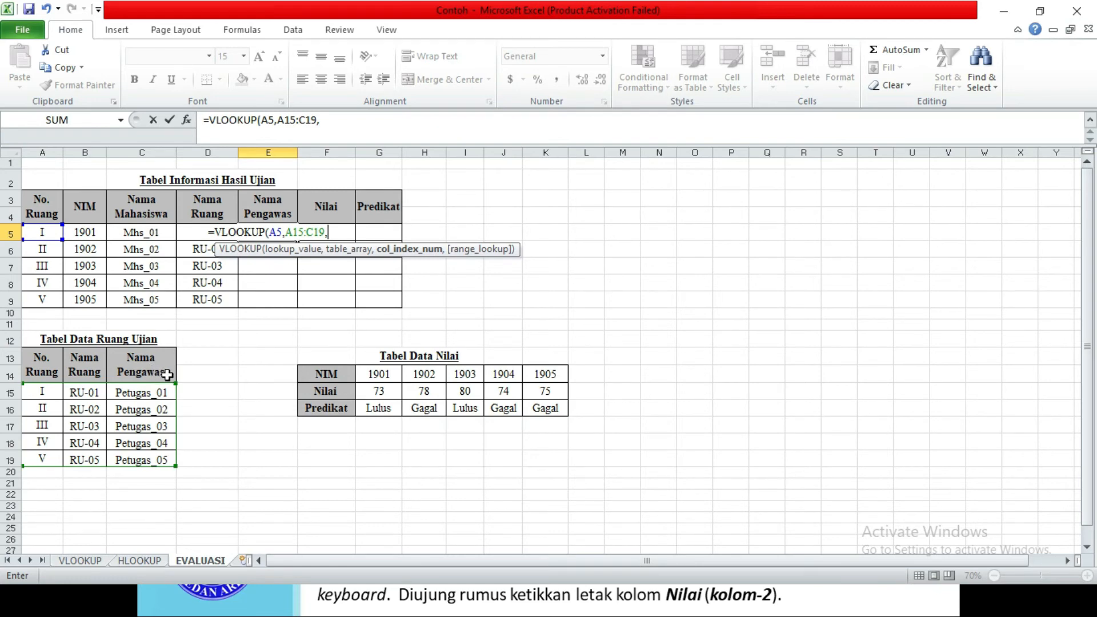
text(3))
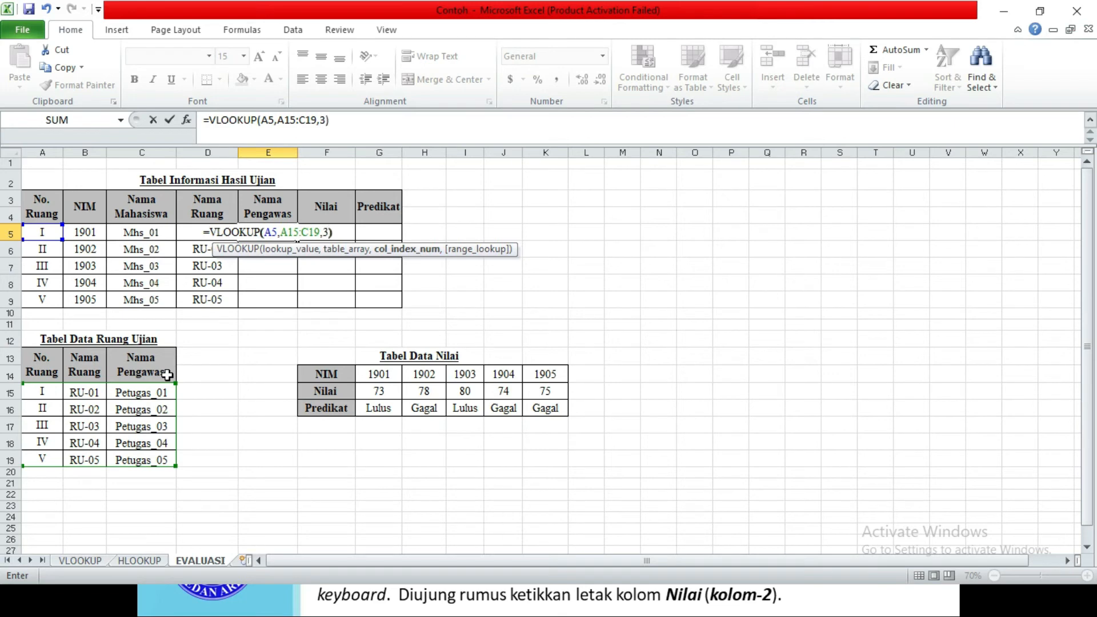
key(Return)
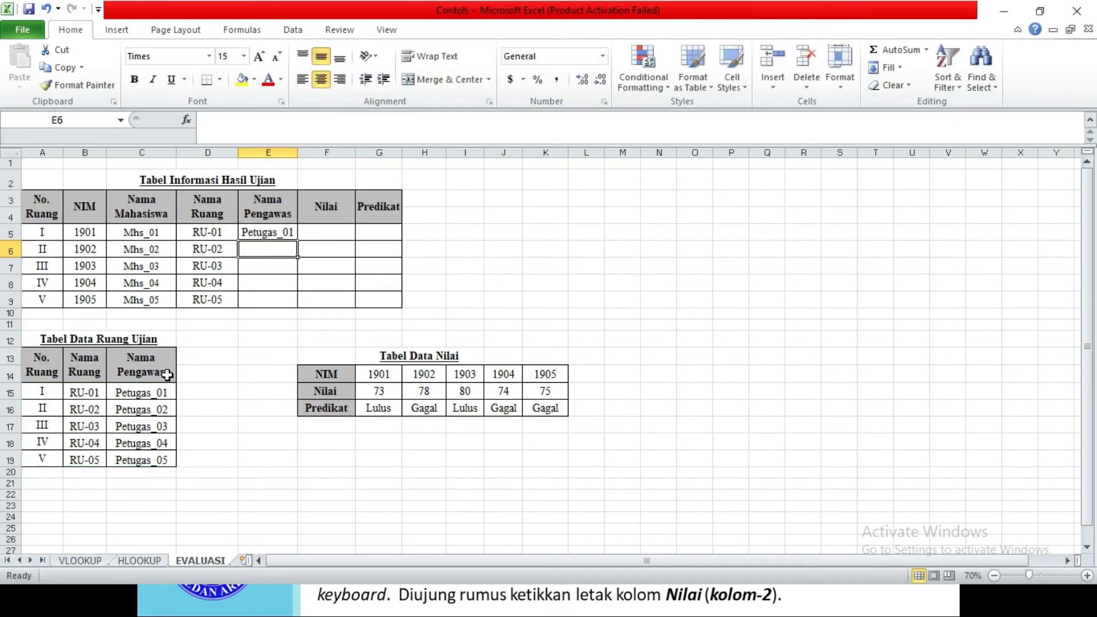
click(270, 235)
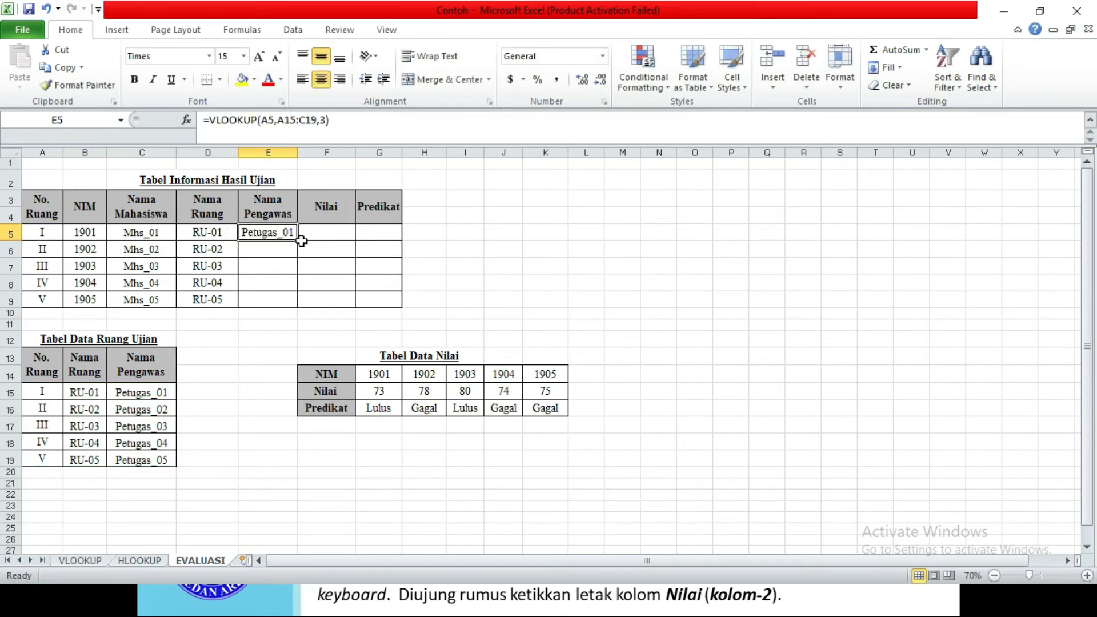
drag(298, 242, 296, 307)
click(261, 400)
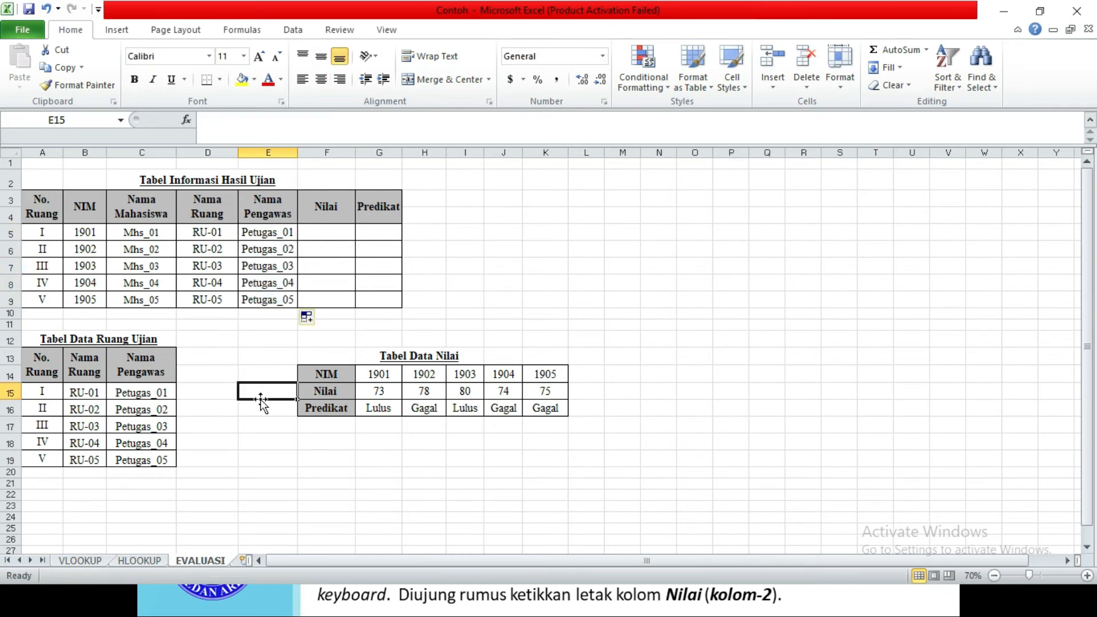
click(312, 243)
click(372, 234)
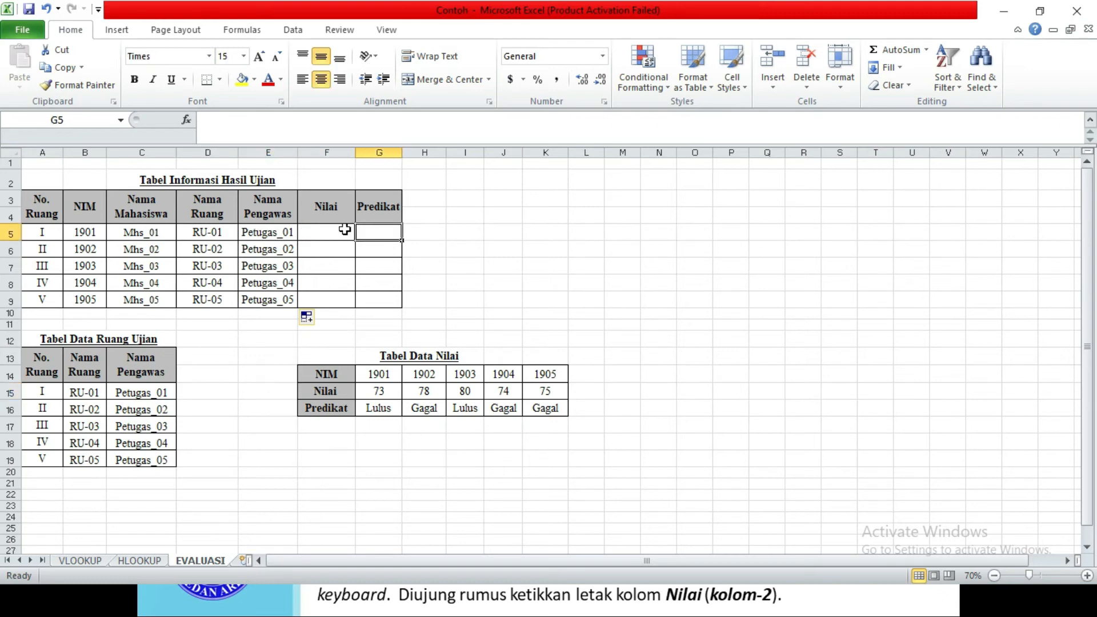
click(335, 231)
click(366, 233)
click(333, 233)
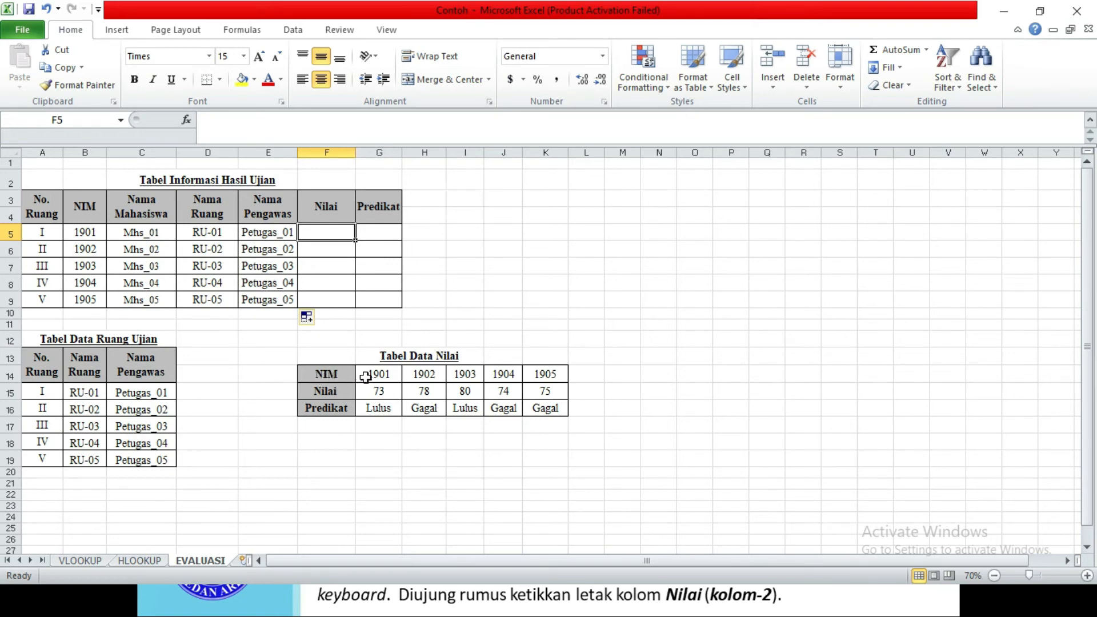
drag(366, 377, 535, 378)
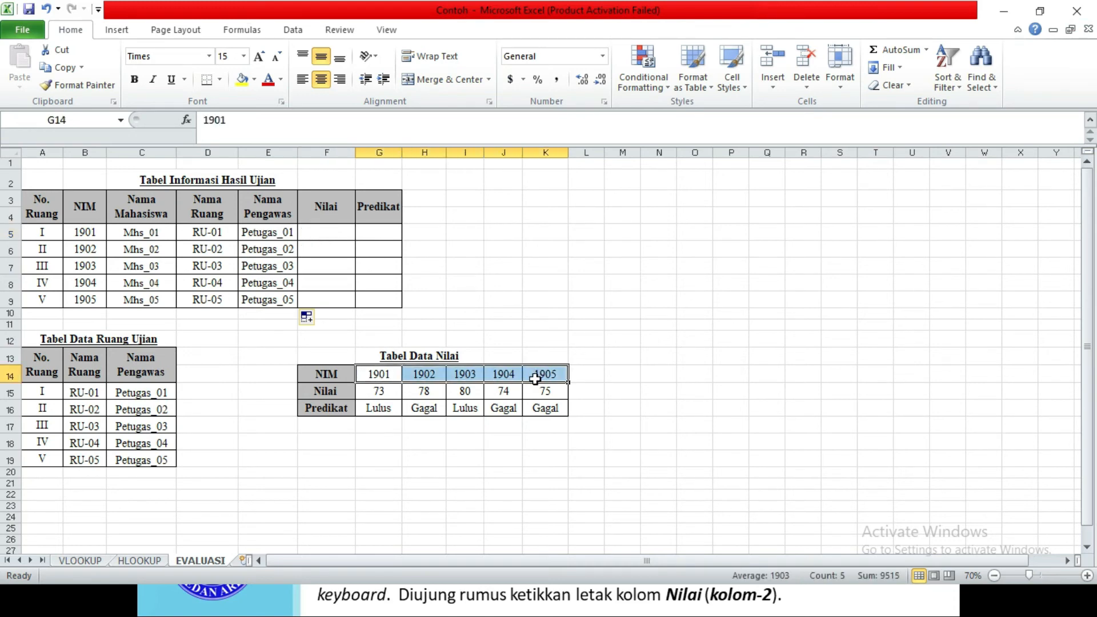
- Start an HLOOKUP formula in F5 under Nilai with B5 as the lookup value
click(315, 233)
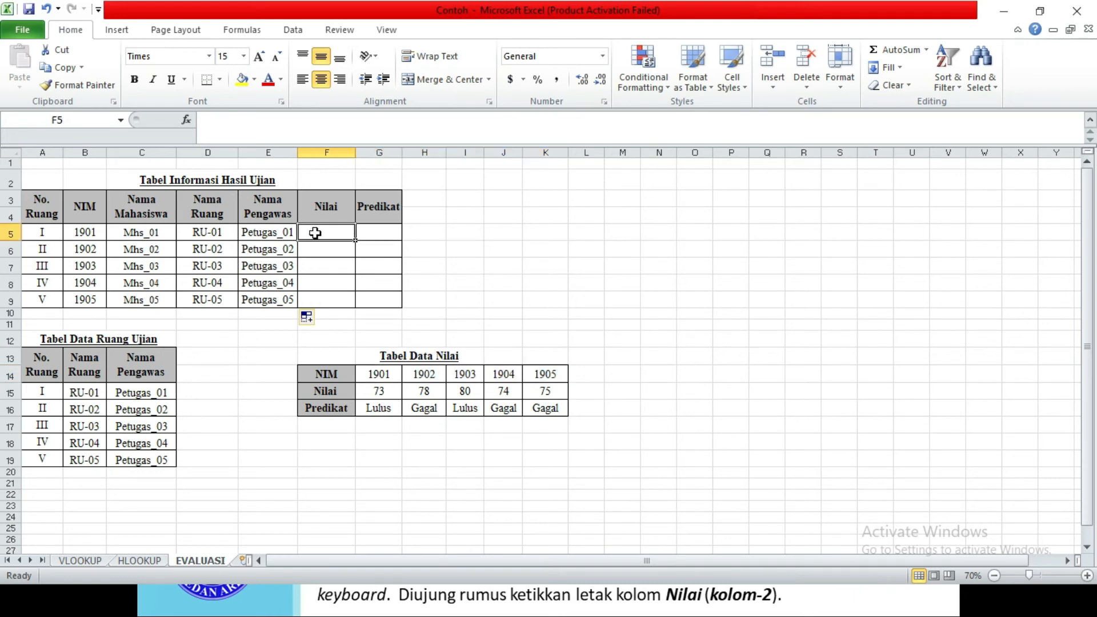
text(=hl)
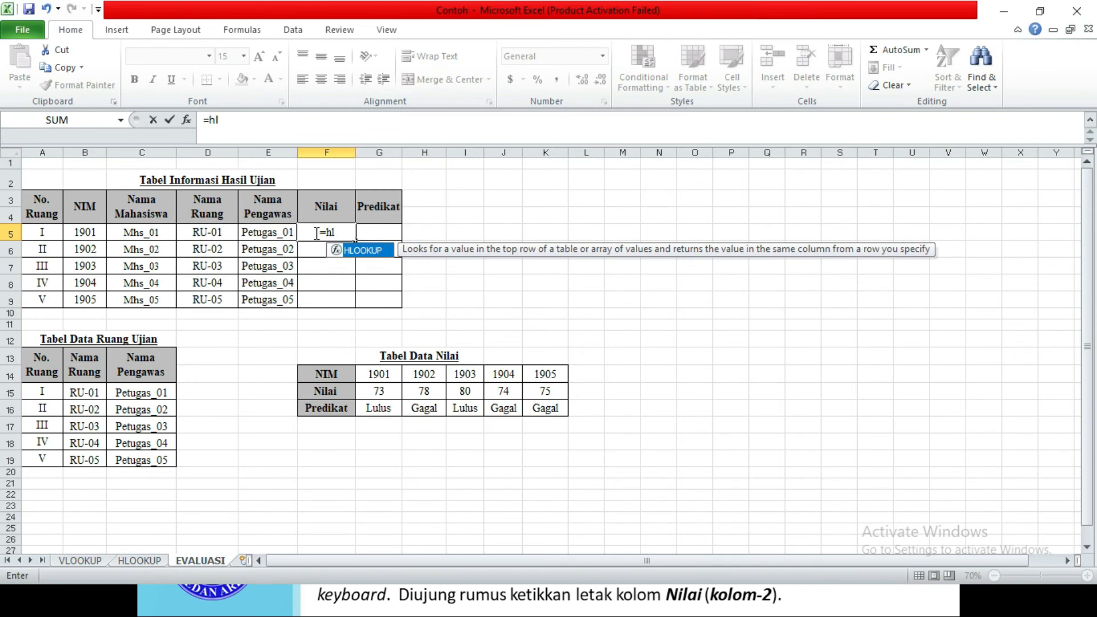
key(Tab)
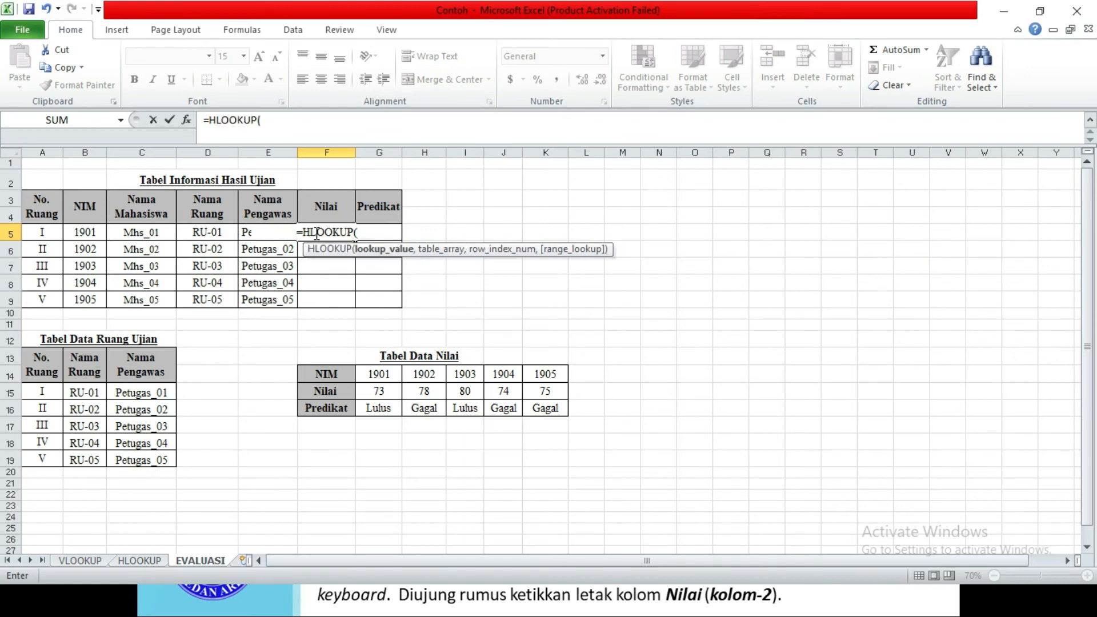
click(88, 238)
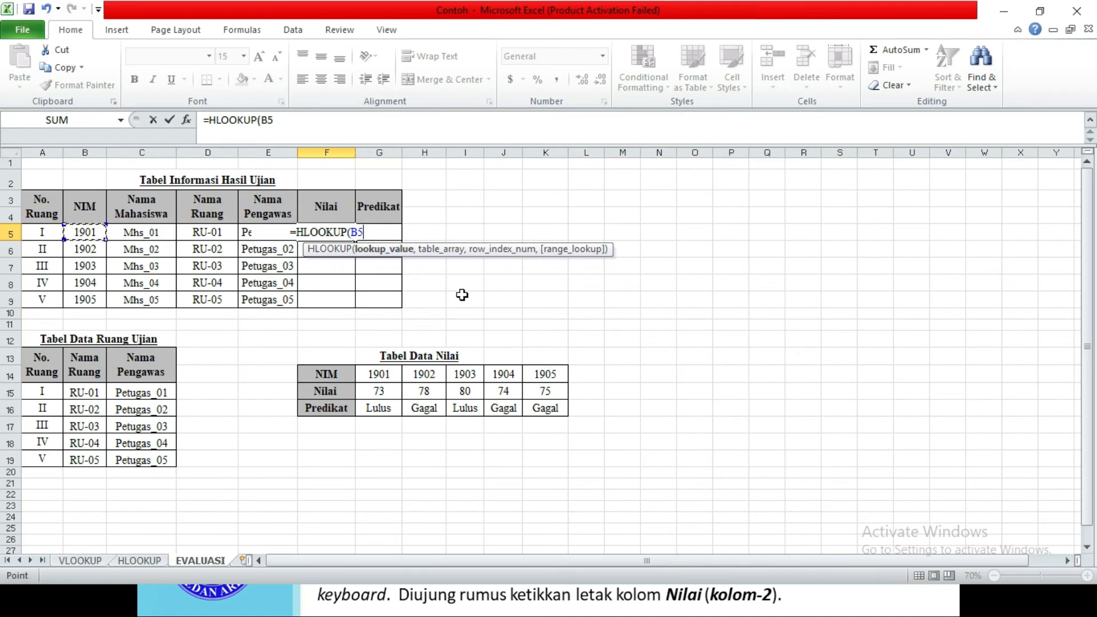
text(,)
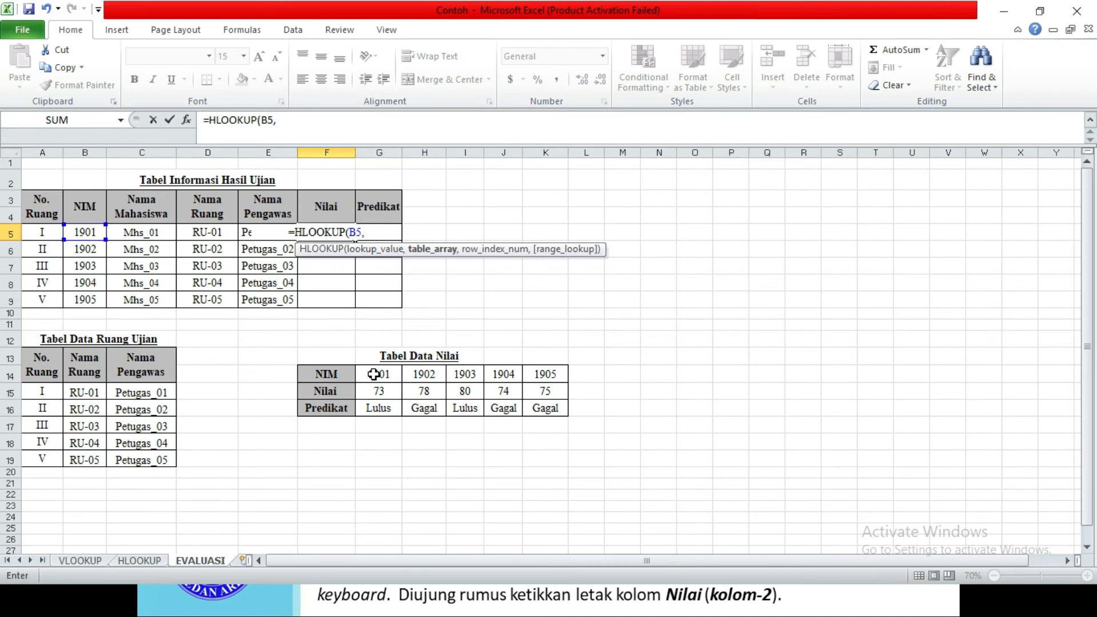
- Complete the F5 formula with the absolute table range $G$14:$K$16 and row index 2, and fill it down to F9
drag(374, 374, 537, 406)
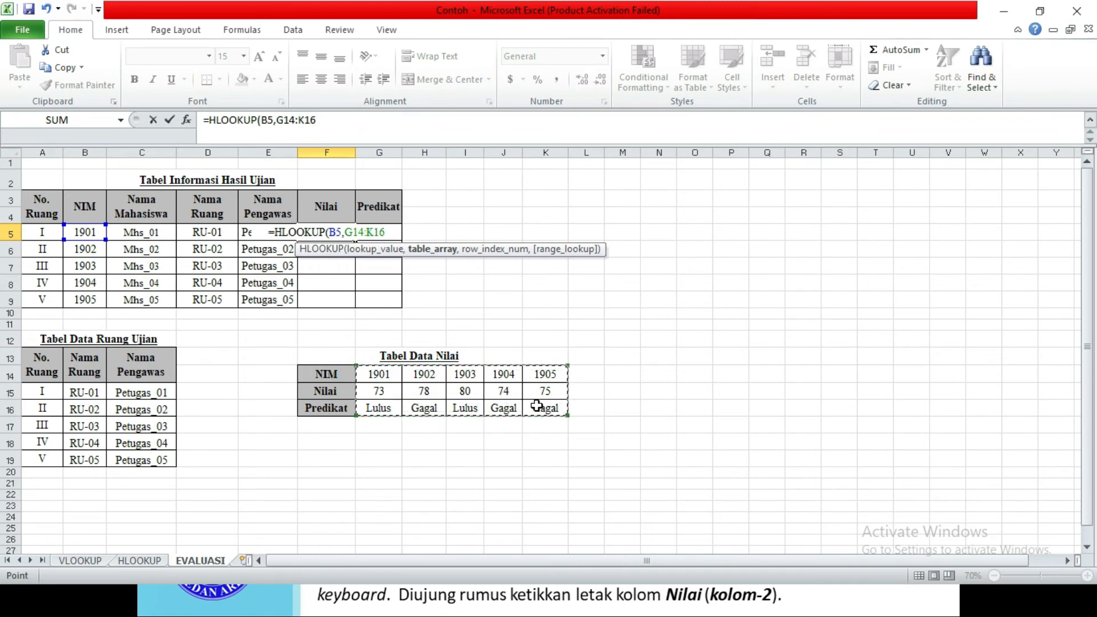
key(F4)
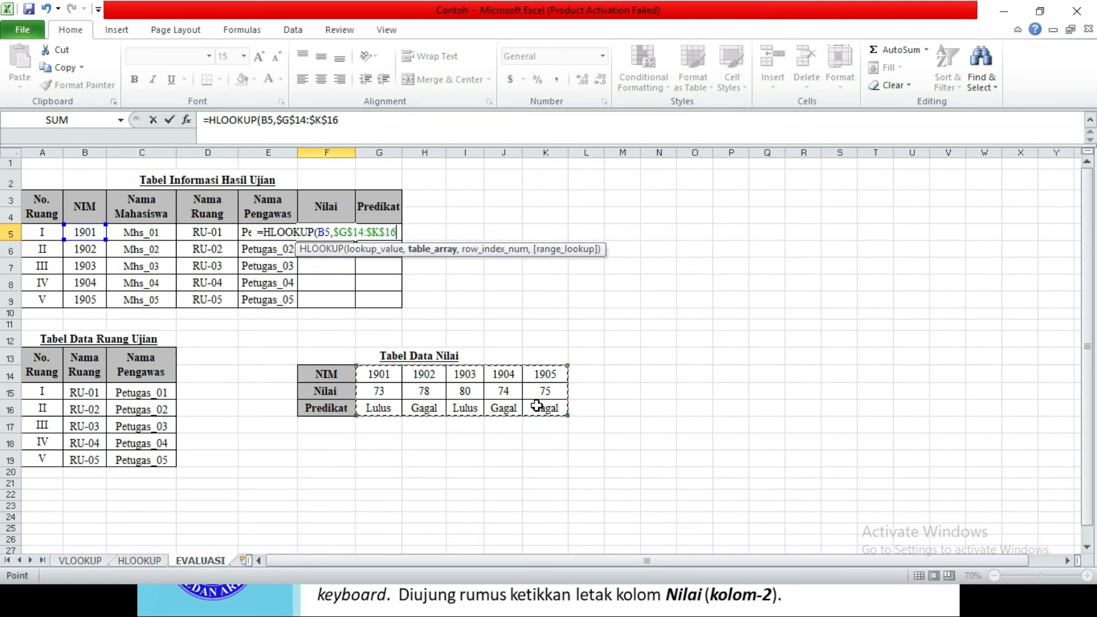
text(,)
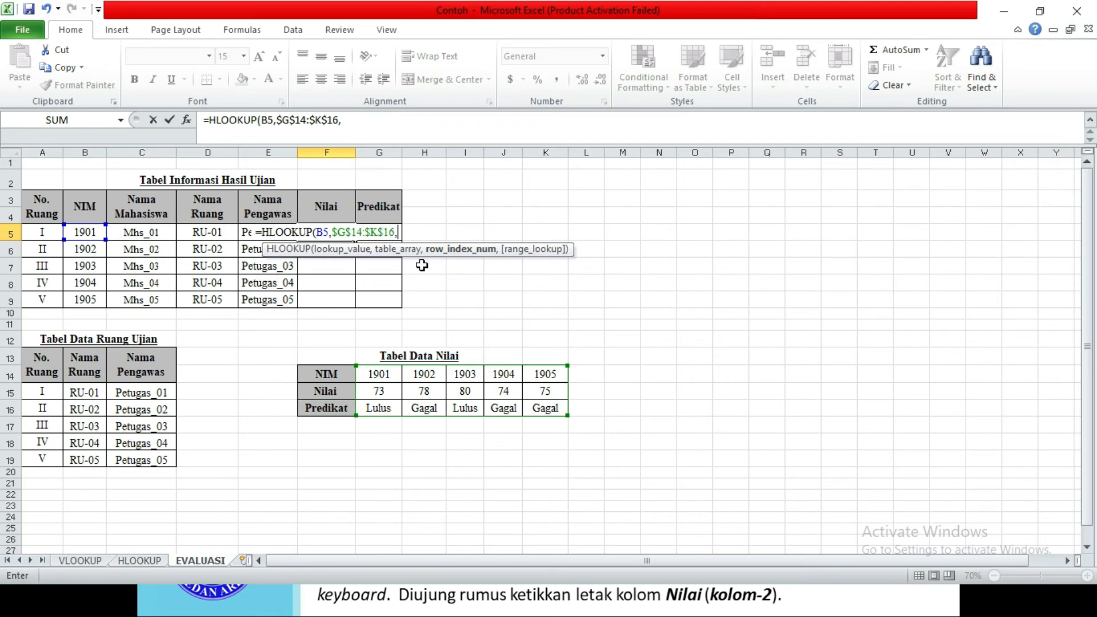
text(2))
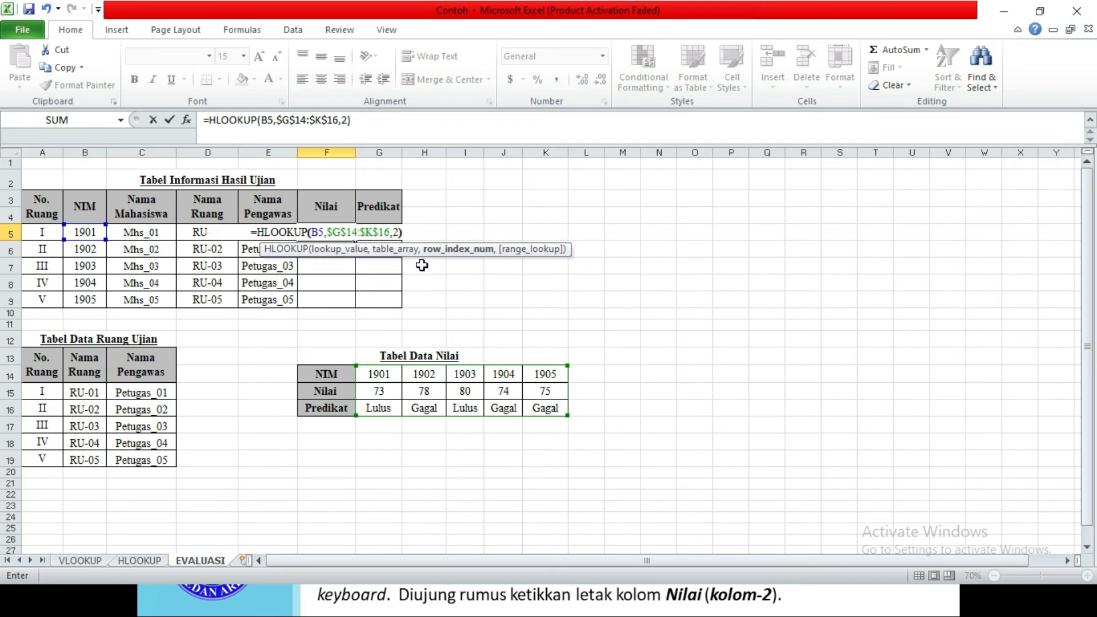
key(Return)
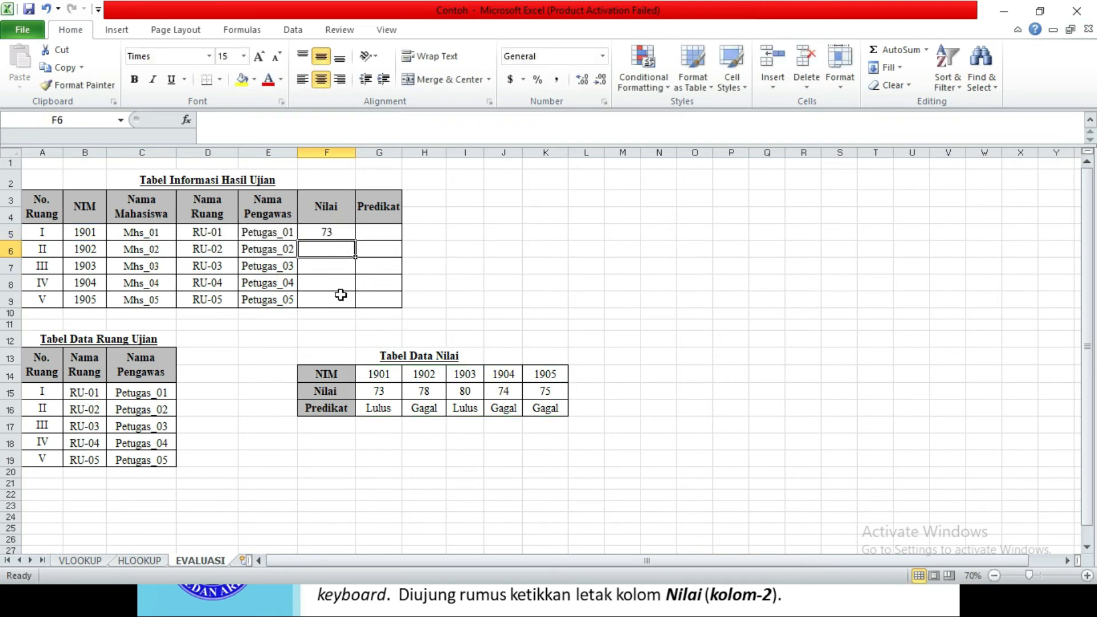
click(330, 230)
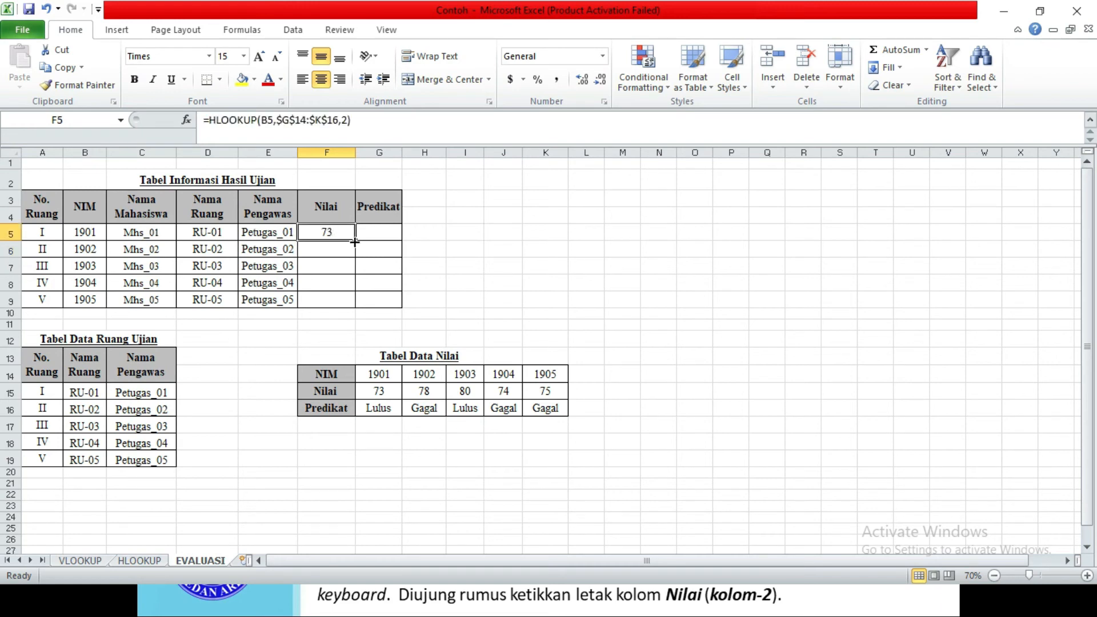
drag(354, 243, 351, 300)
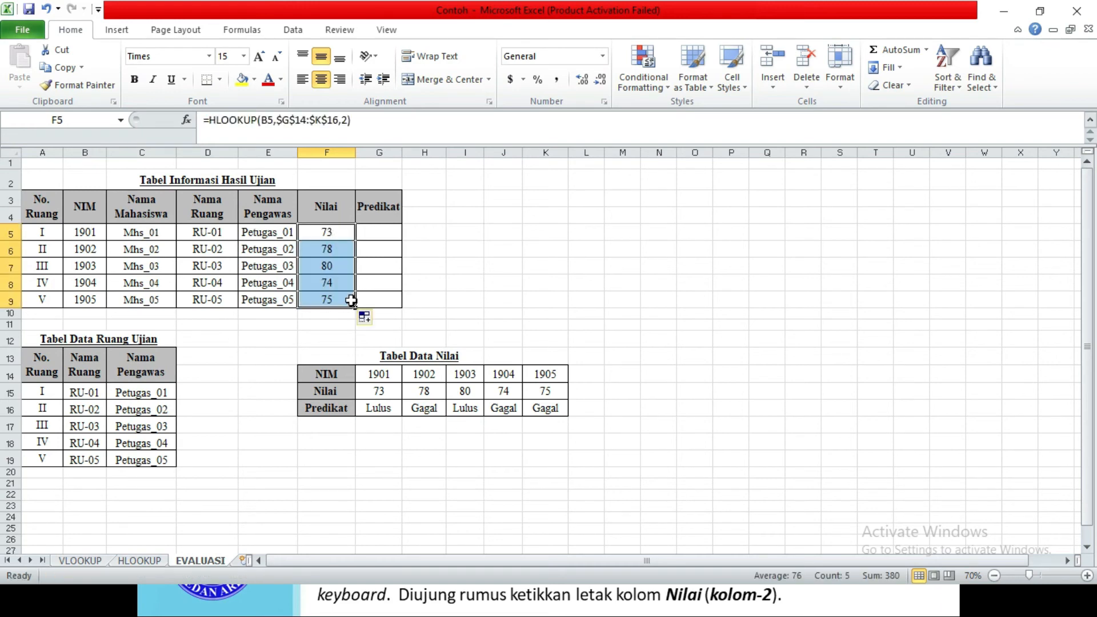
- Start an HLOOKUP formula in G5 under Predikat with B5 as the lookup value
click(380, 236)
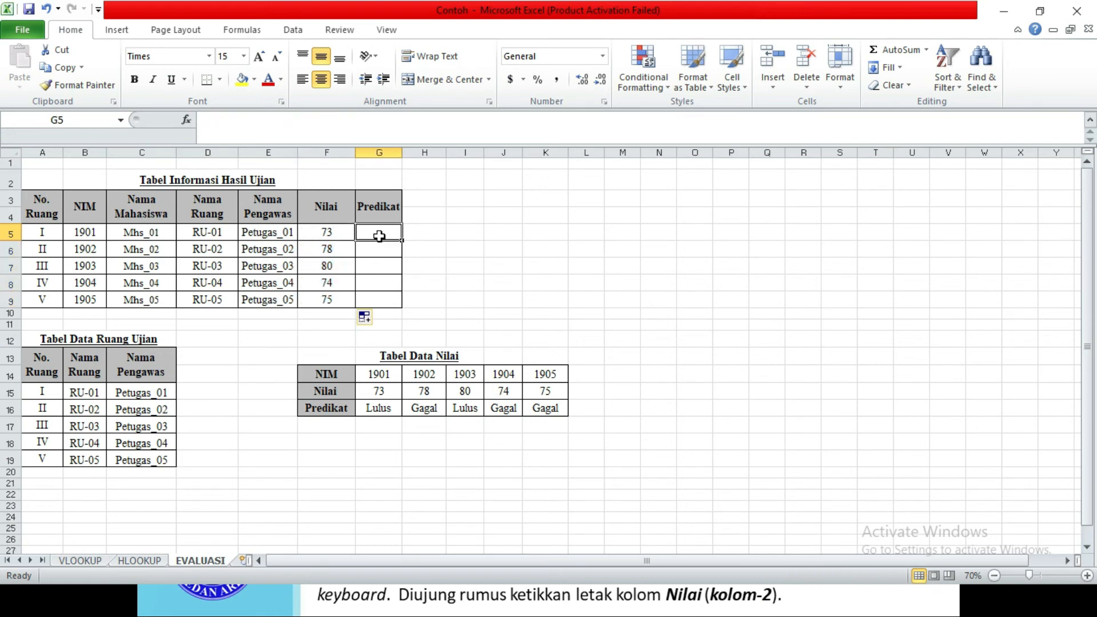
text(=hl)
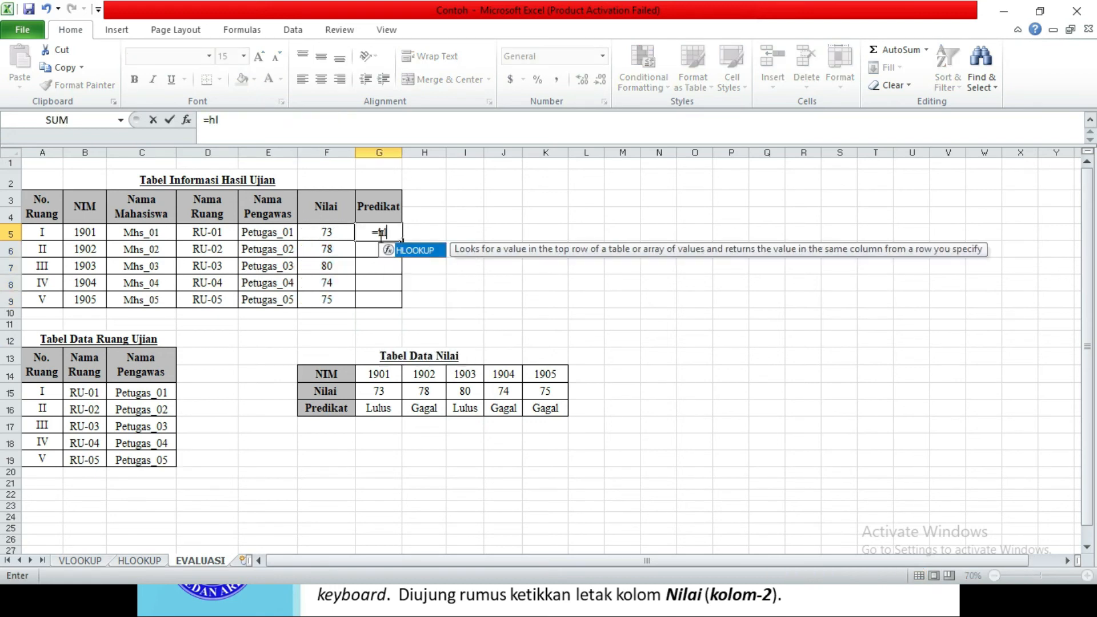
text(oo)
key(Tab)
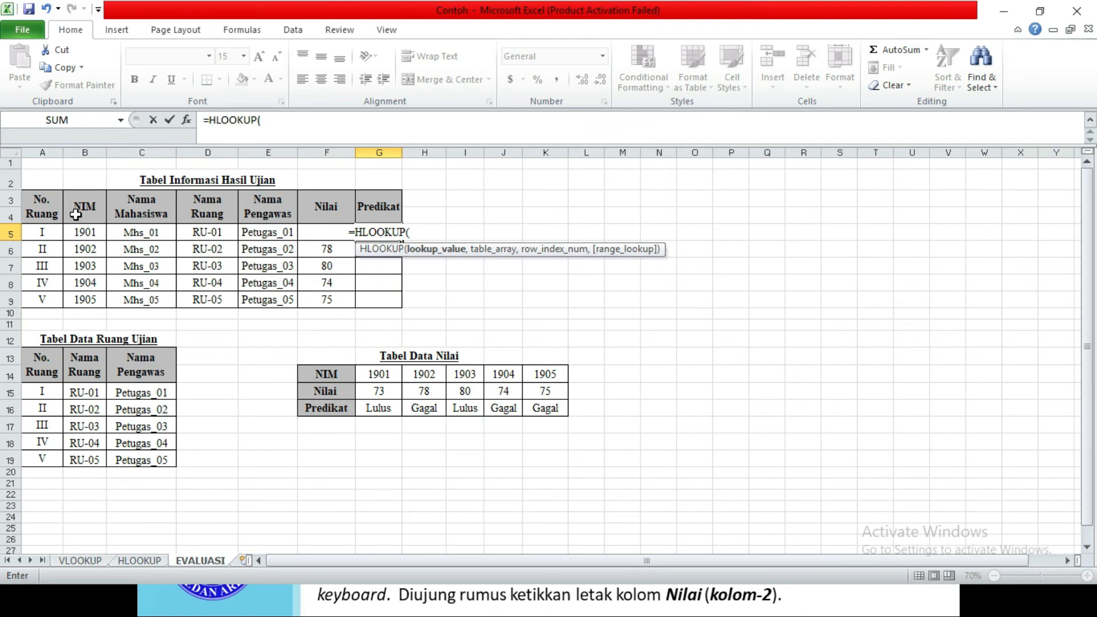
click(80, 236)
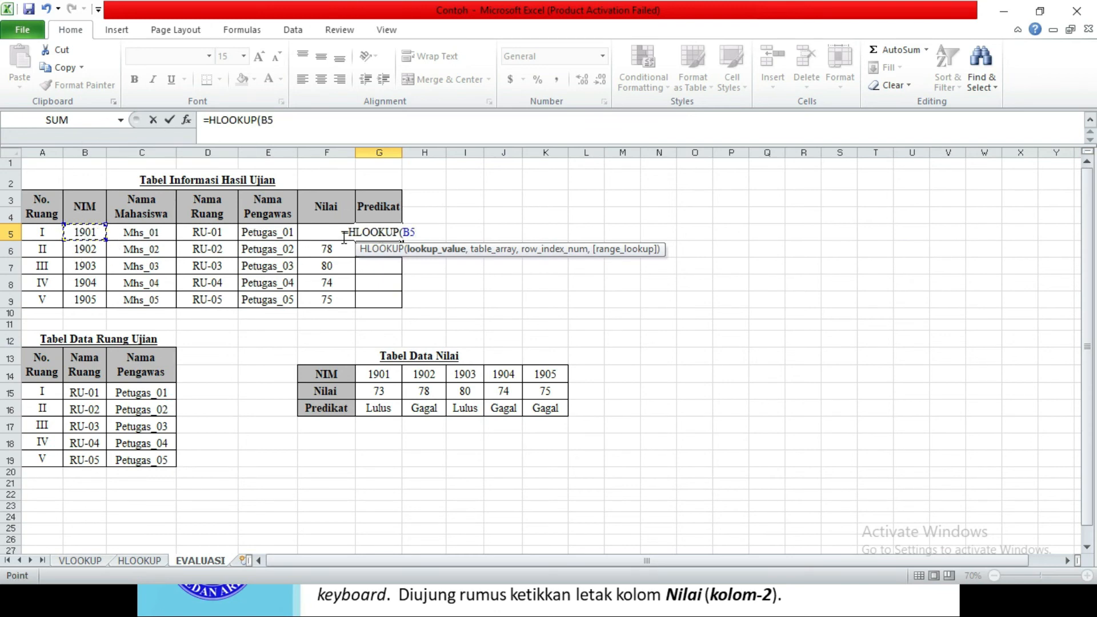
text(,)
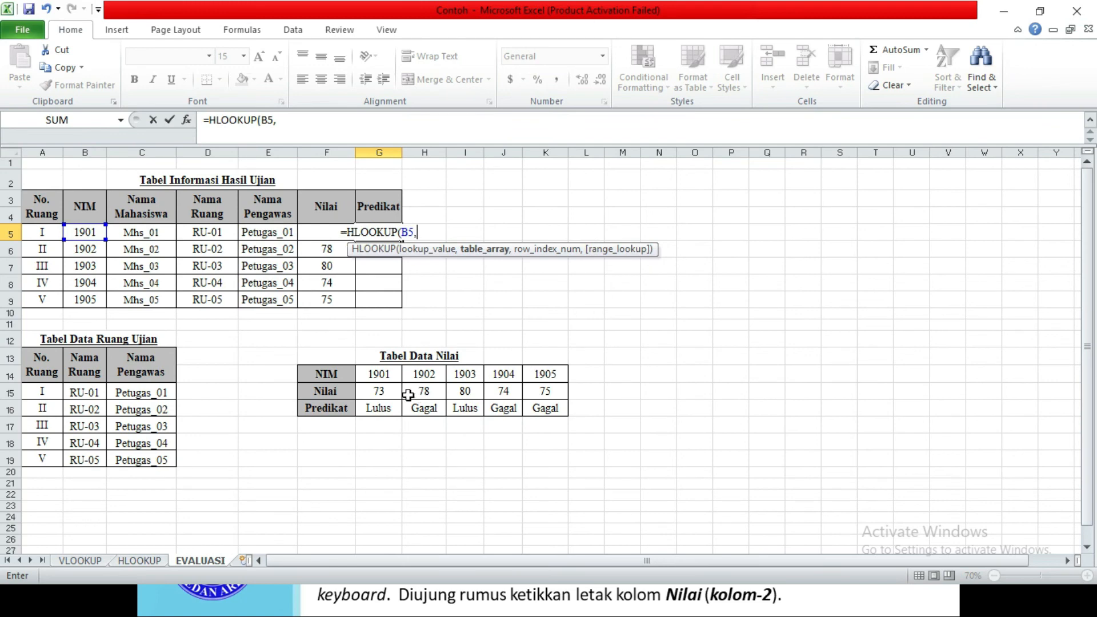
- Complete the G5 formula with the absolute table range $G$14:$K$16 and row index 3, and fill it down to G9
drag(372, 375, 533, 409)
key(F4)
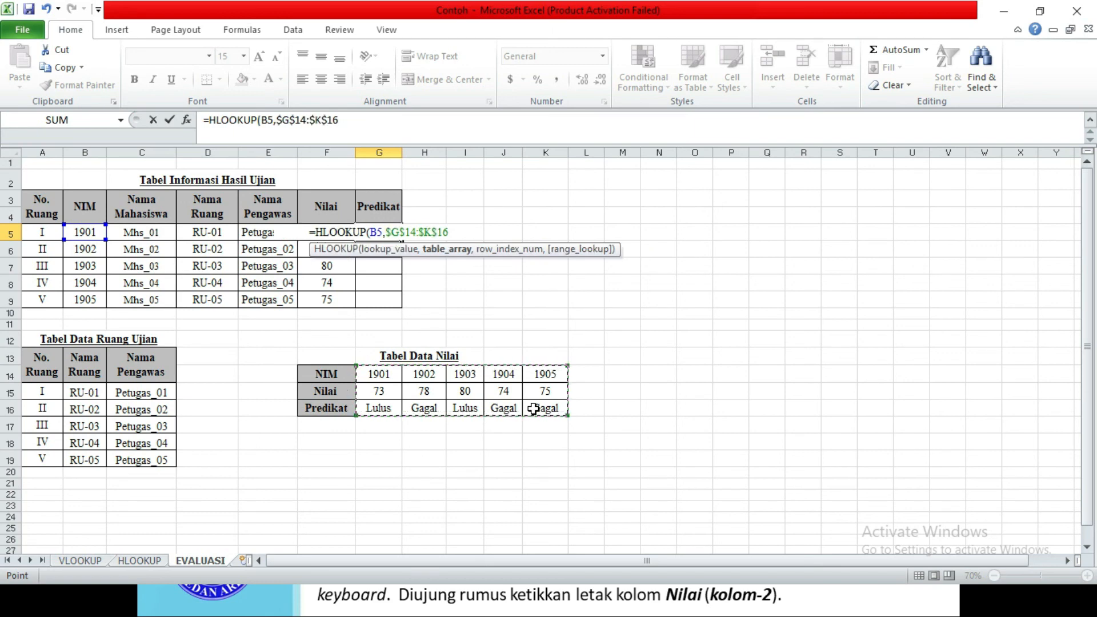
text(,)
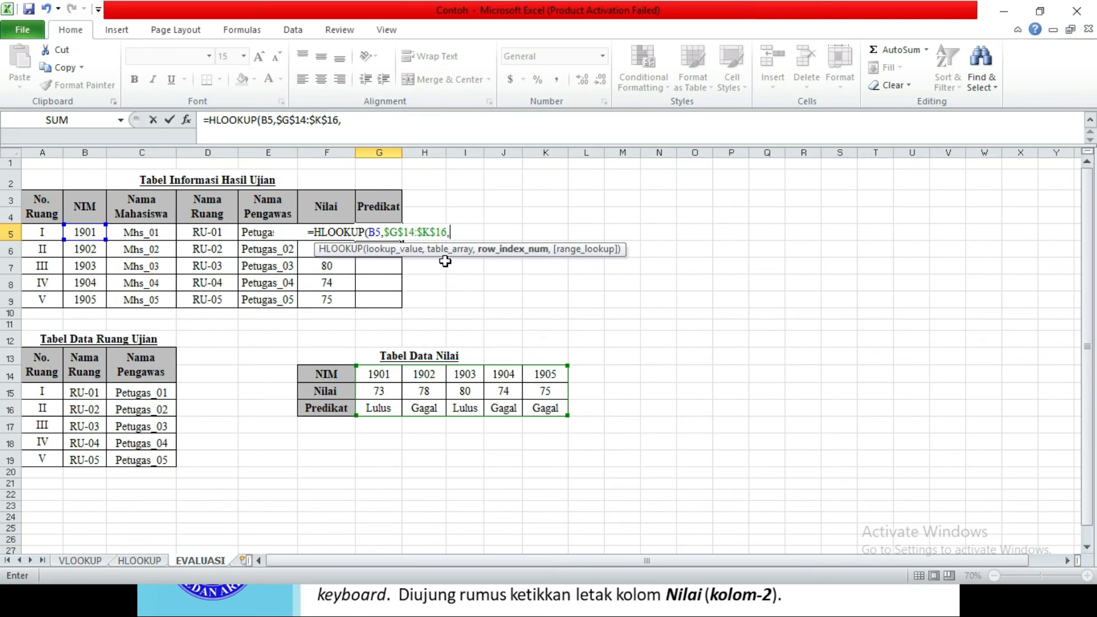
text(3))
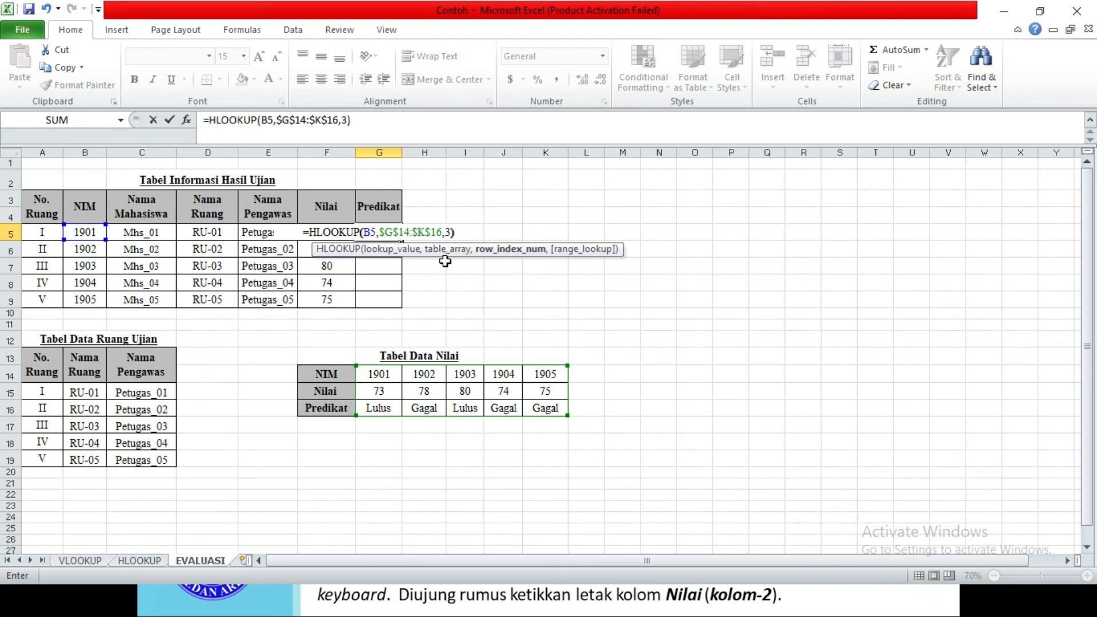
key(Return)
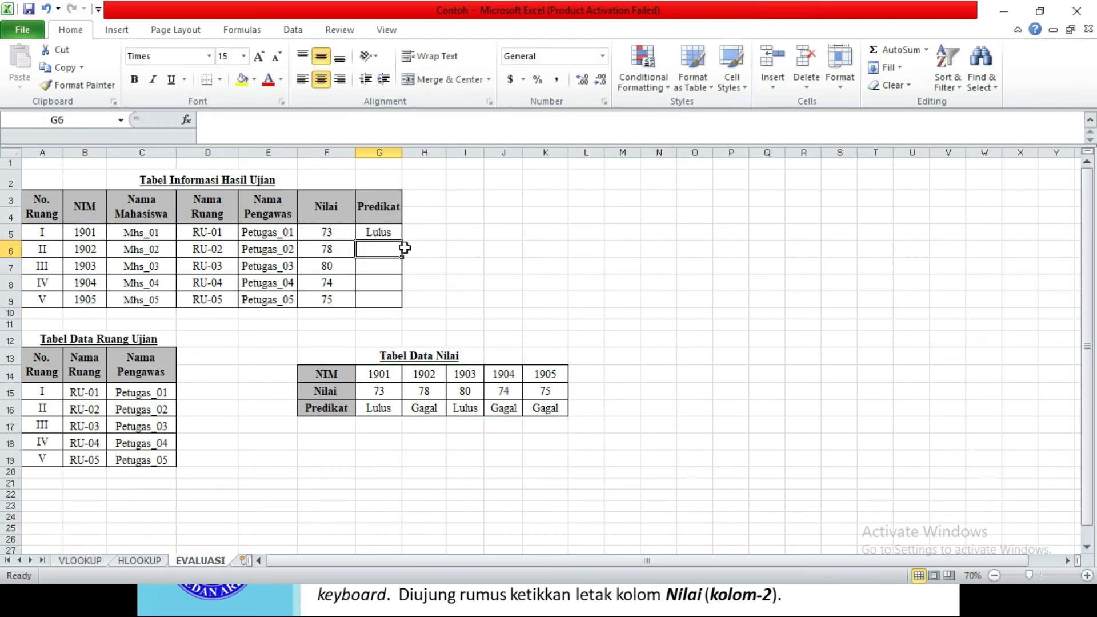
click(385, 233)
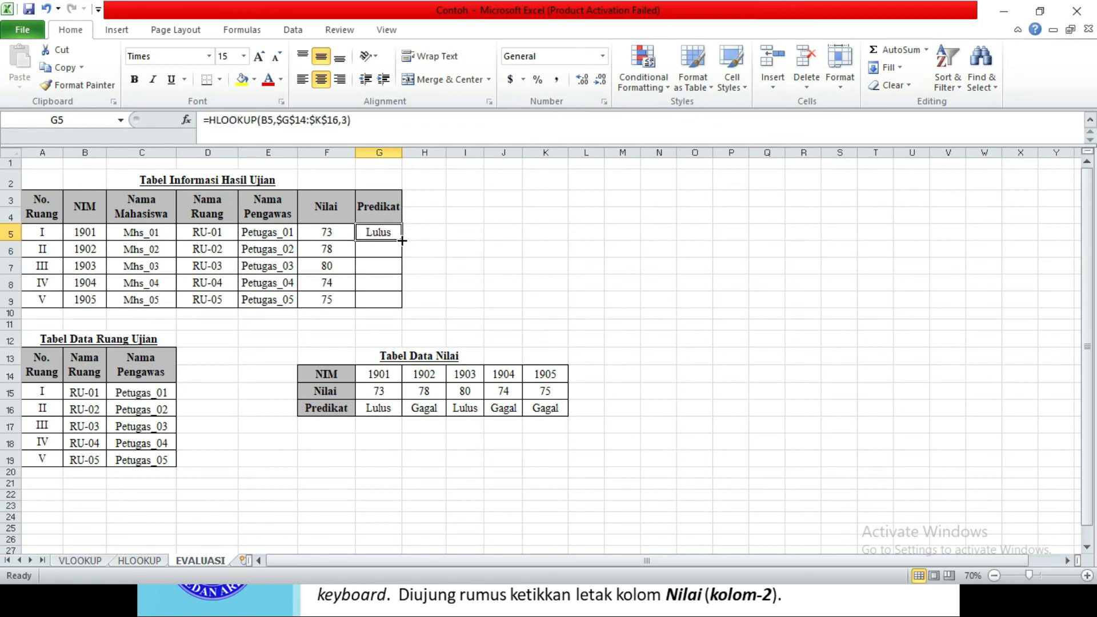
drag(402, 240, 403, 307)
- Review the lookup formulas in row 5 of Tabel Informasi Hasil Ujian and their source ranges in Tabel Data Ruang Ujian and Tabel Data Nilai
click(341, 234)
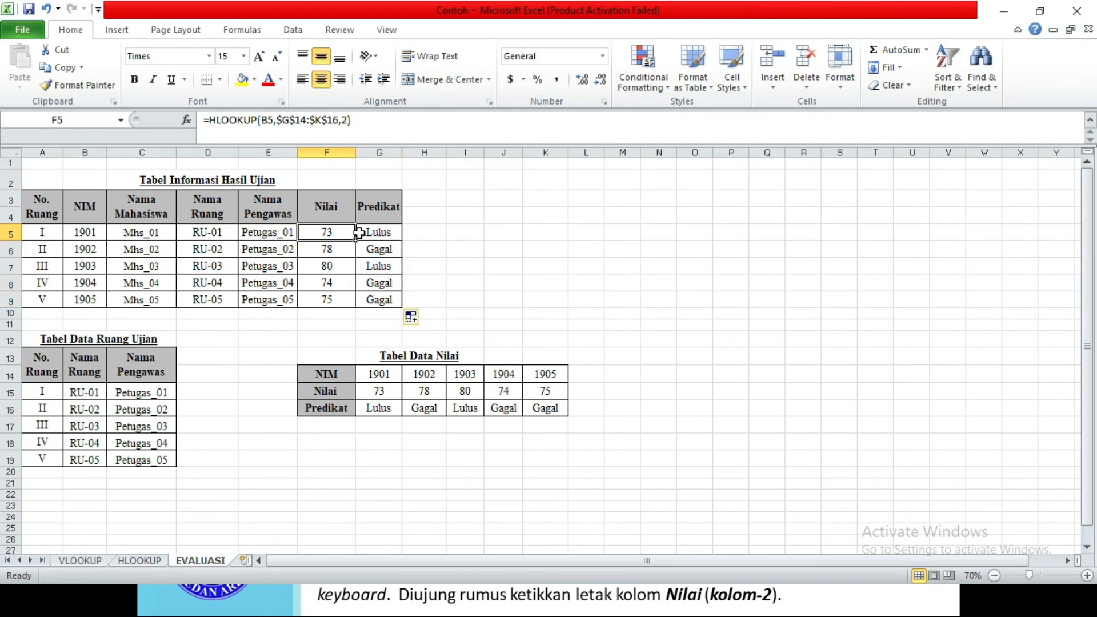
click(376, 236)
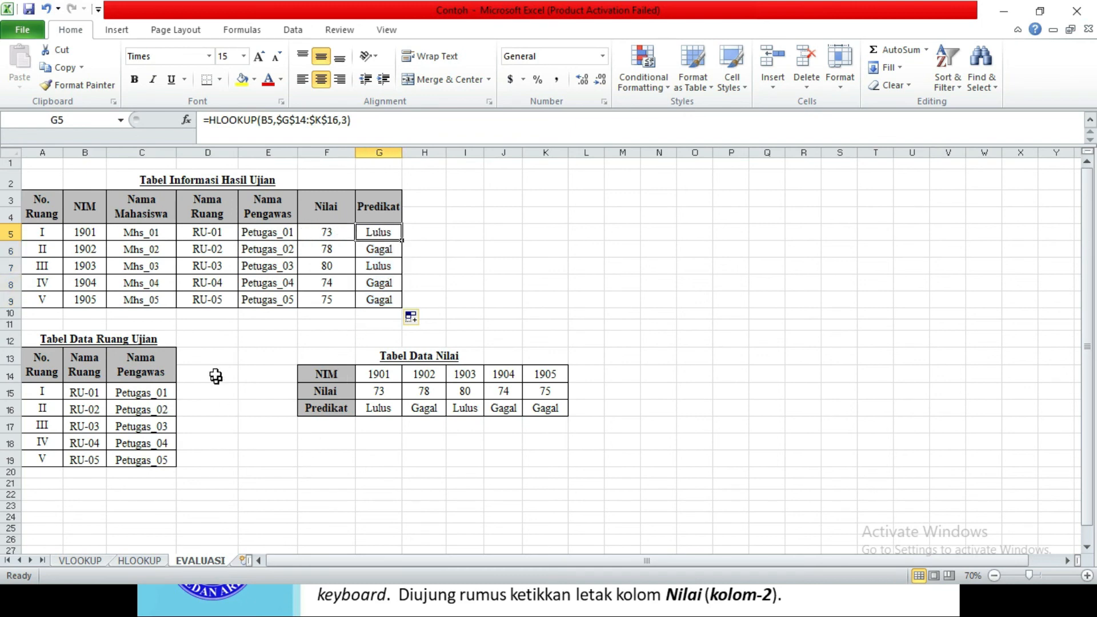
click(207, 340)
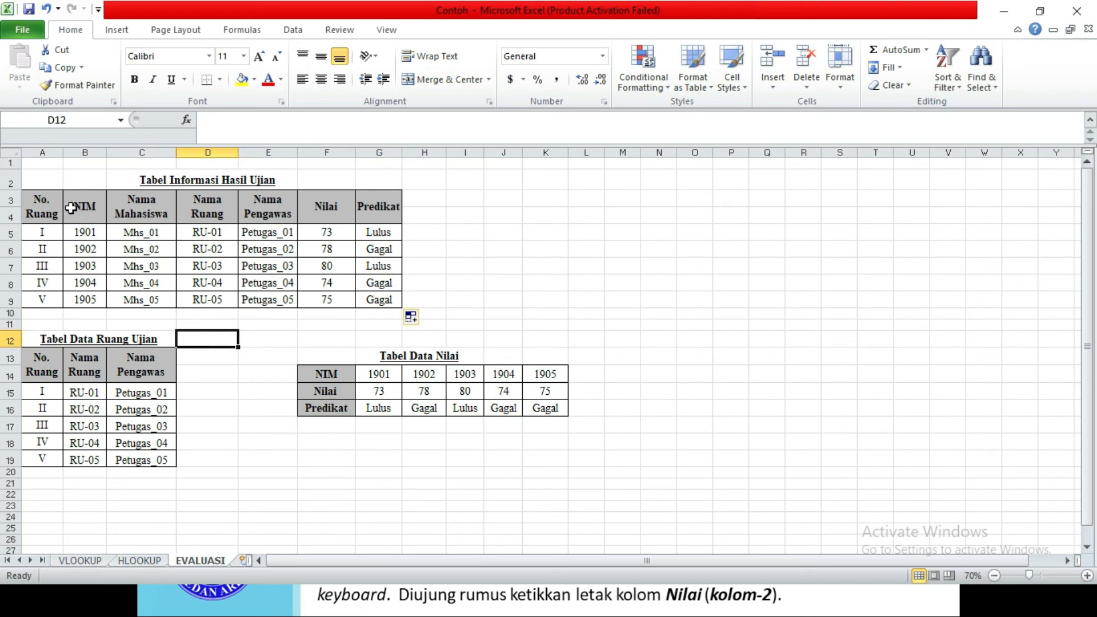
drag(25, 176, 436, 322)
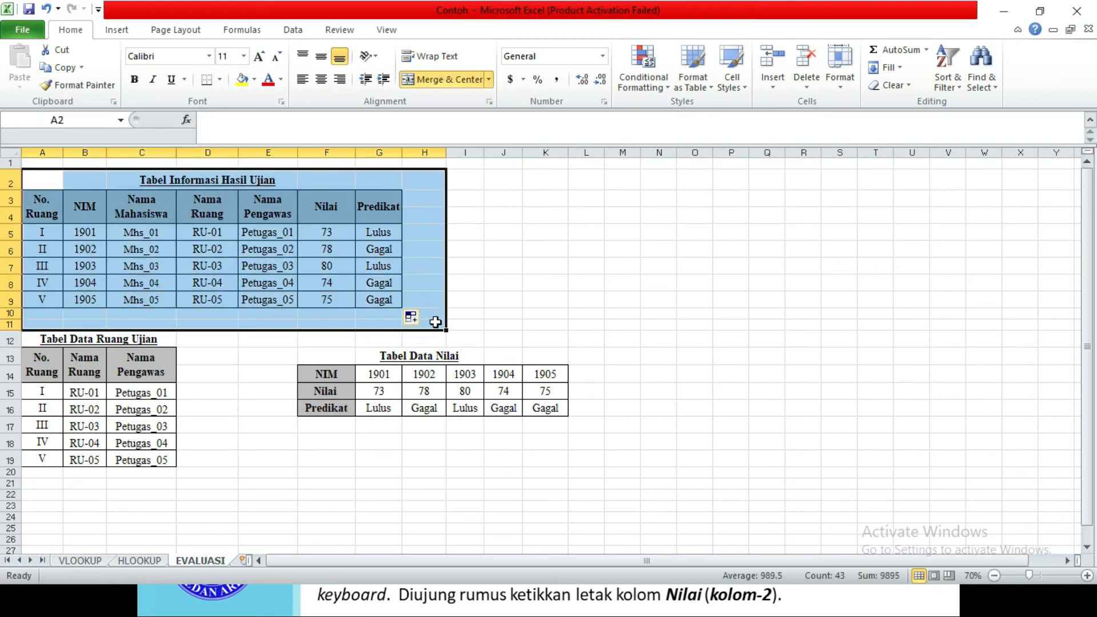
click(294, 358)
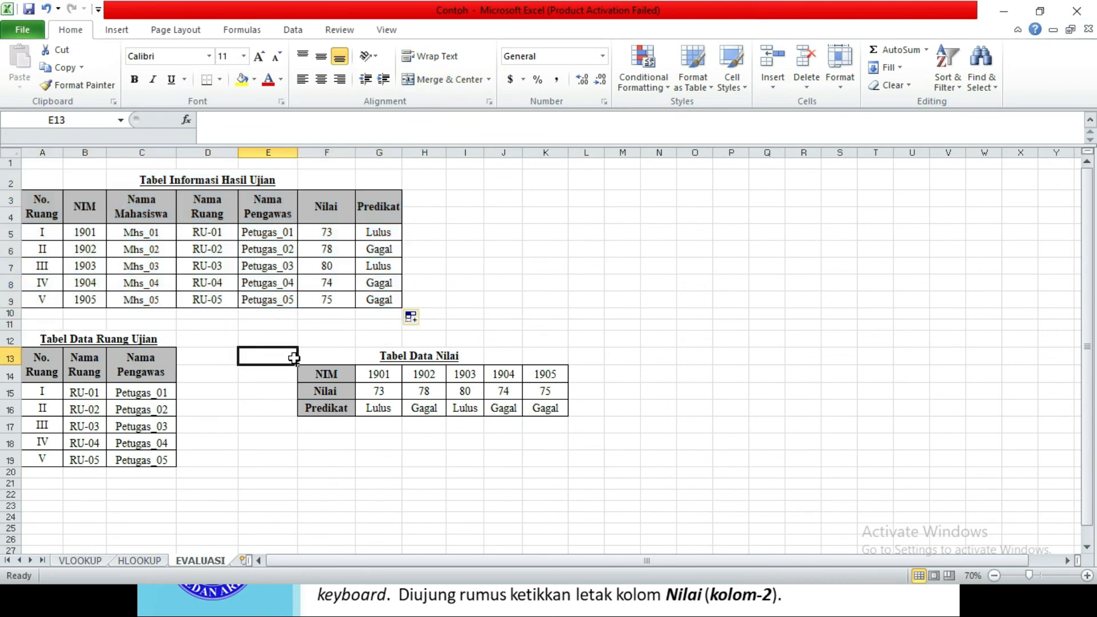
click(206, 235)
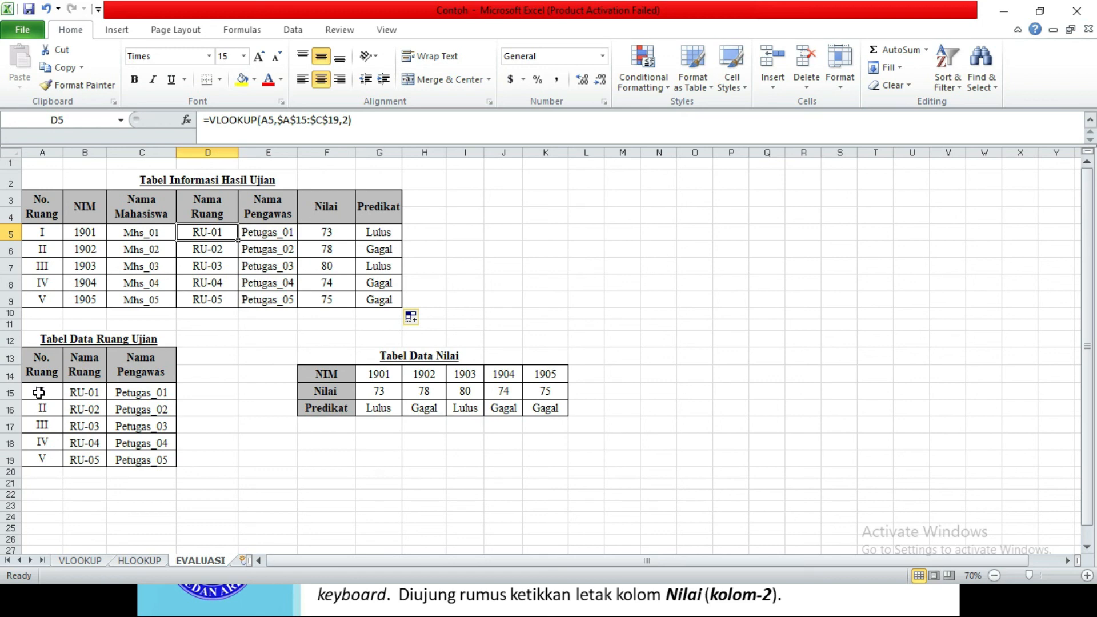
drag(39, 392, 141, 459)
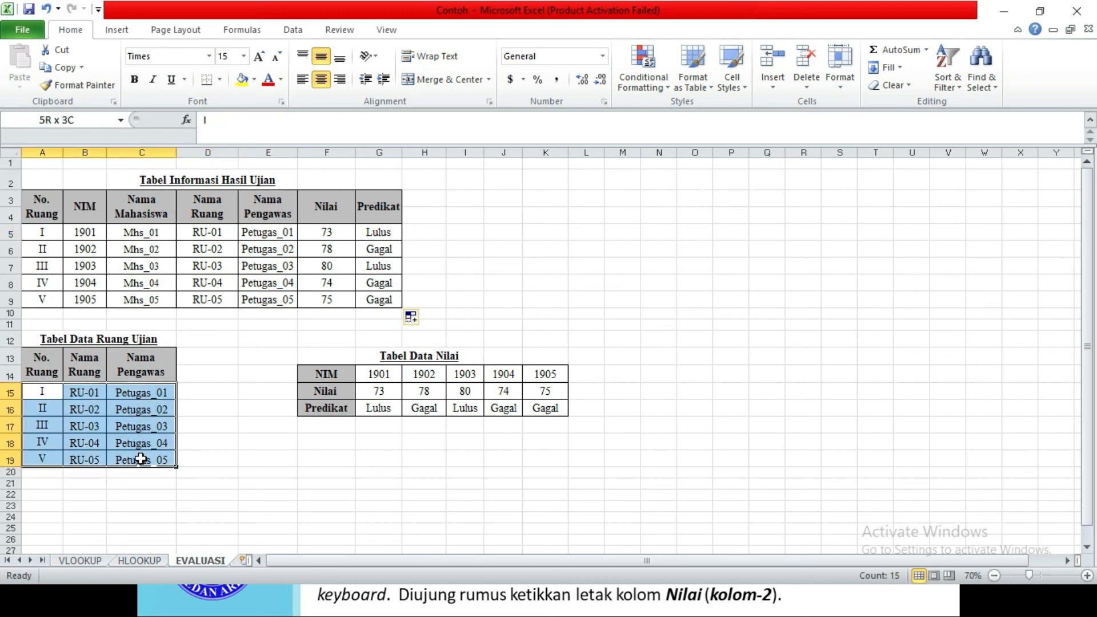
drag(392, 375, 545, 412)
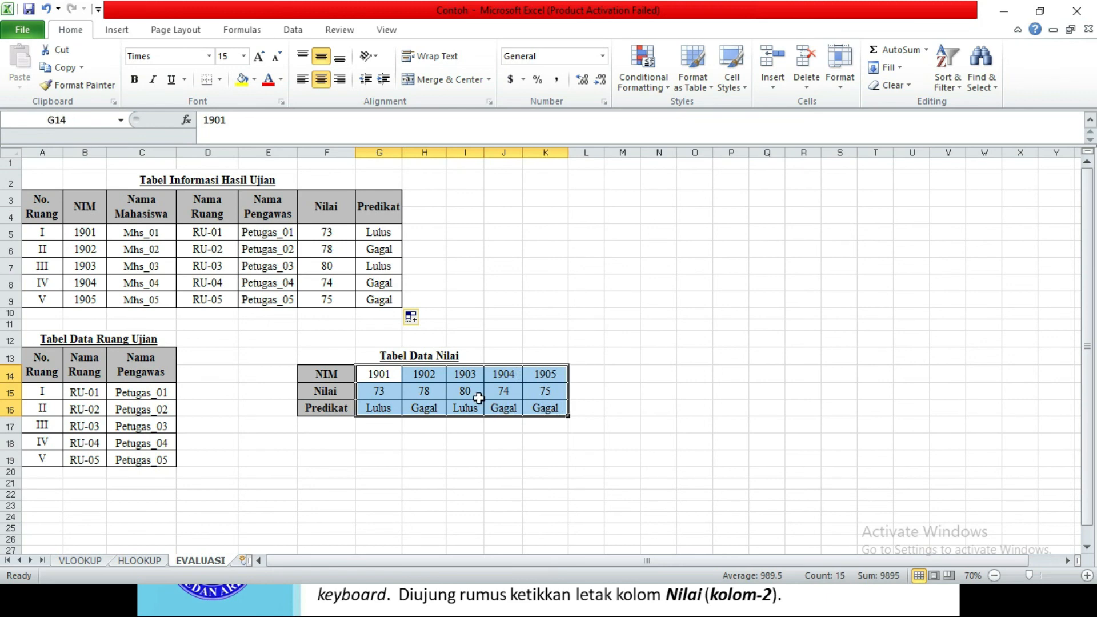
click(57, 392)
drag(90, 401, 164, 466)
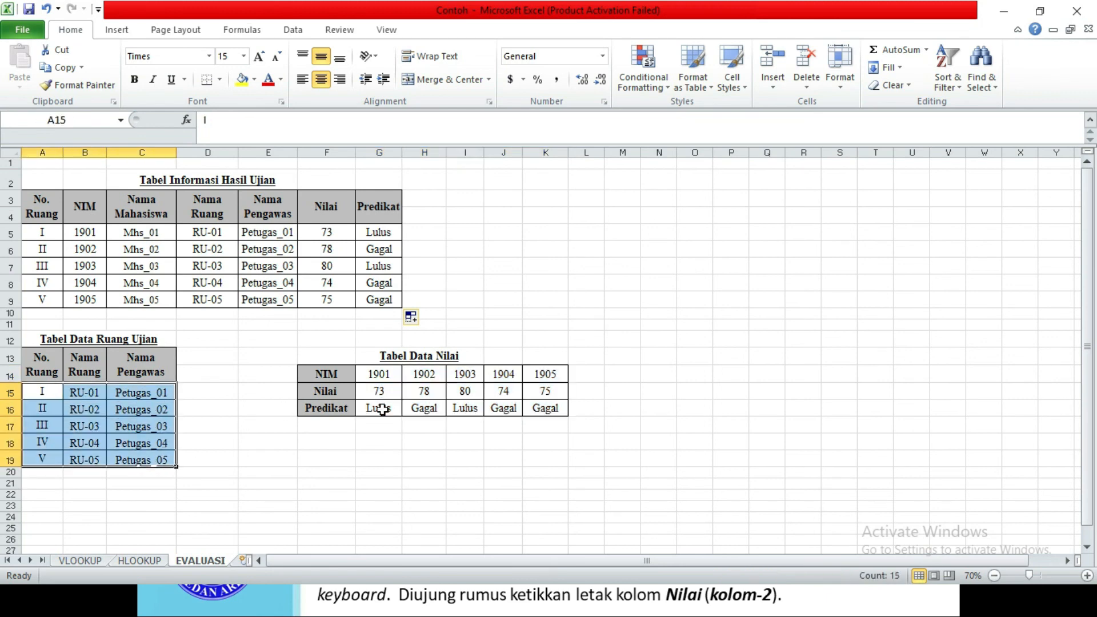
drag(370, 378, 538, 410)
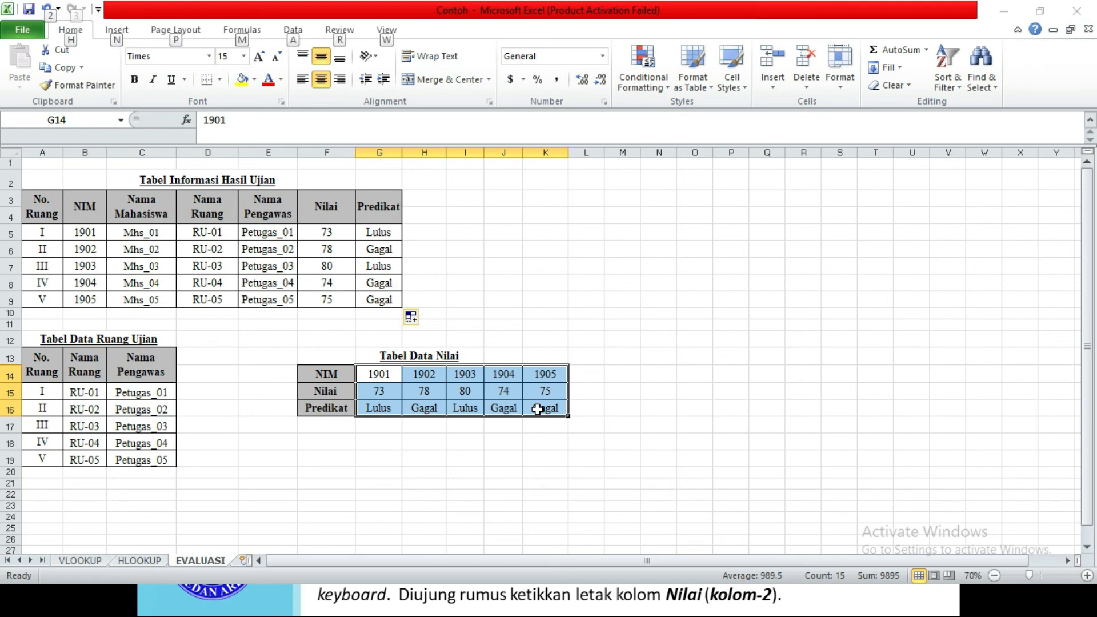
- Switch to the lesson's presentation slide show and advance to the closing slide
key(alt+Tab)
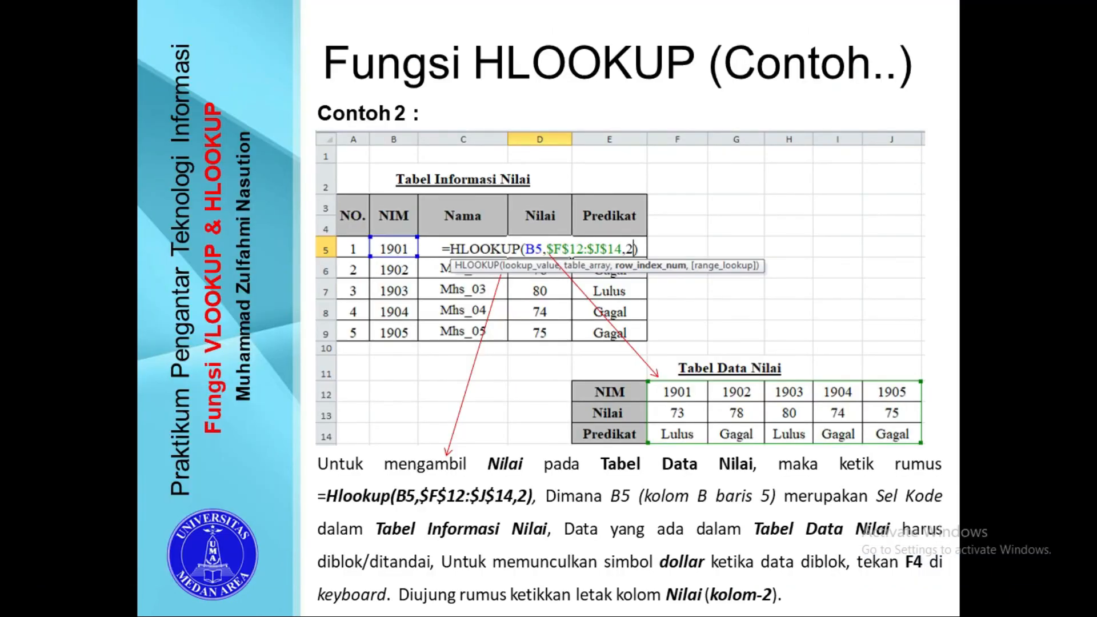
key(Right)
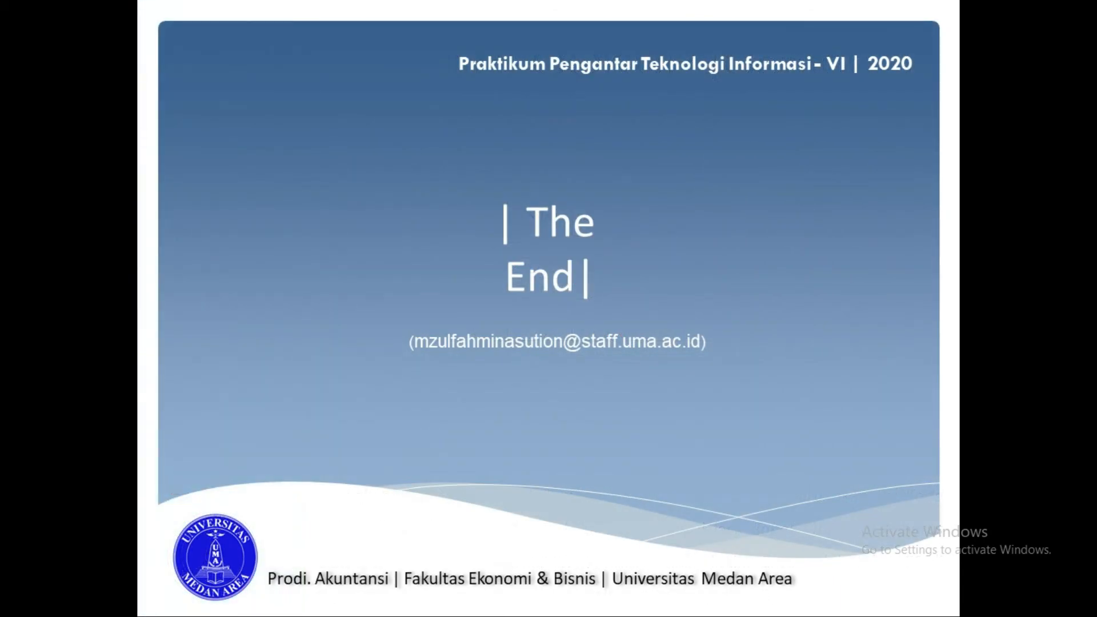